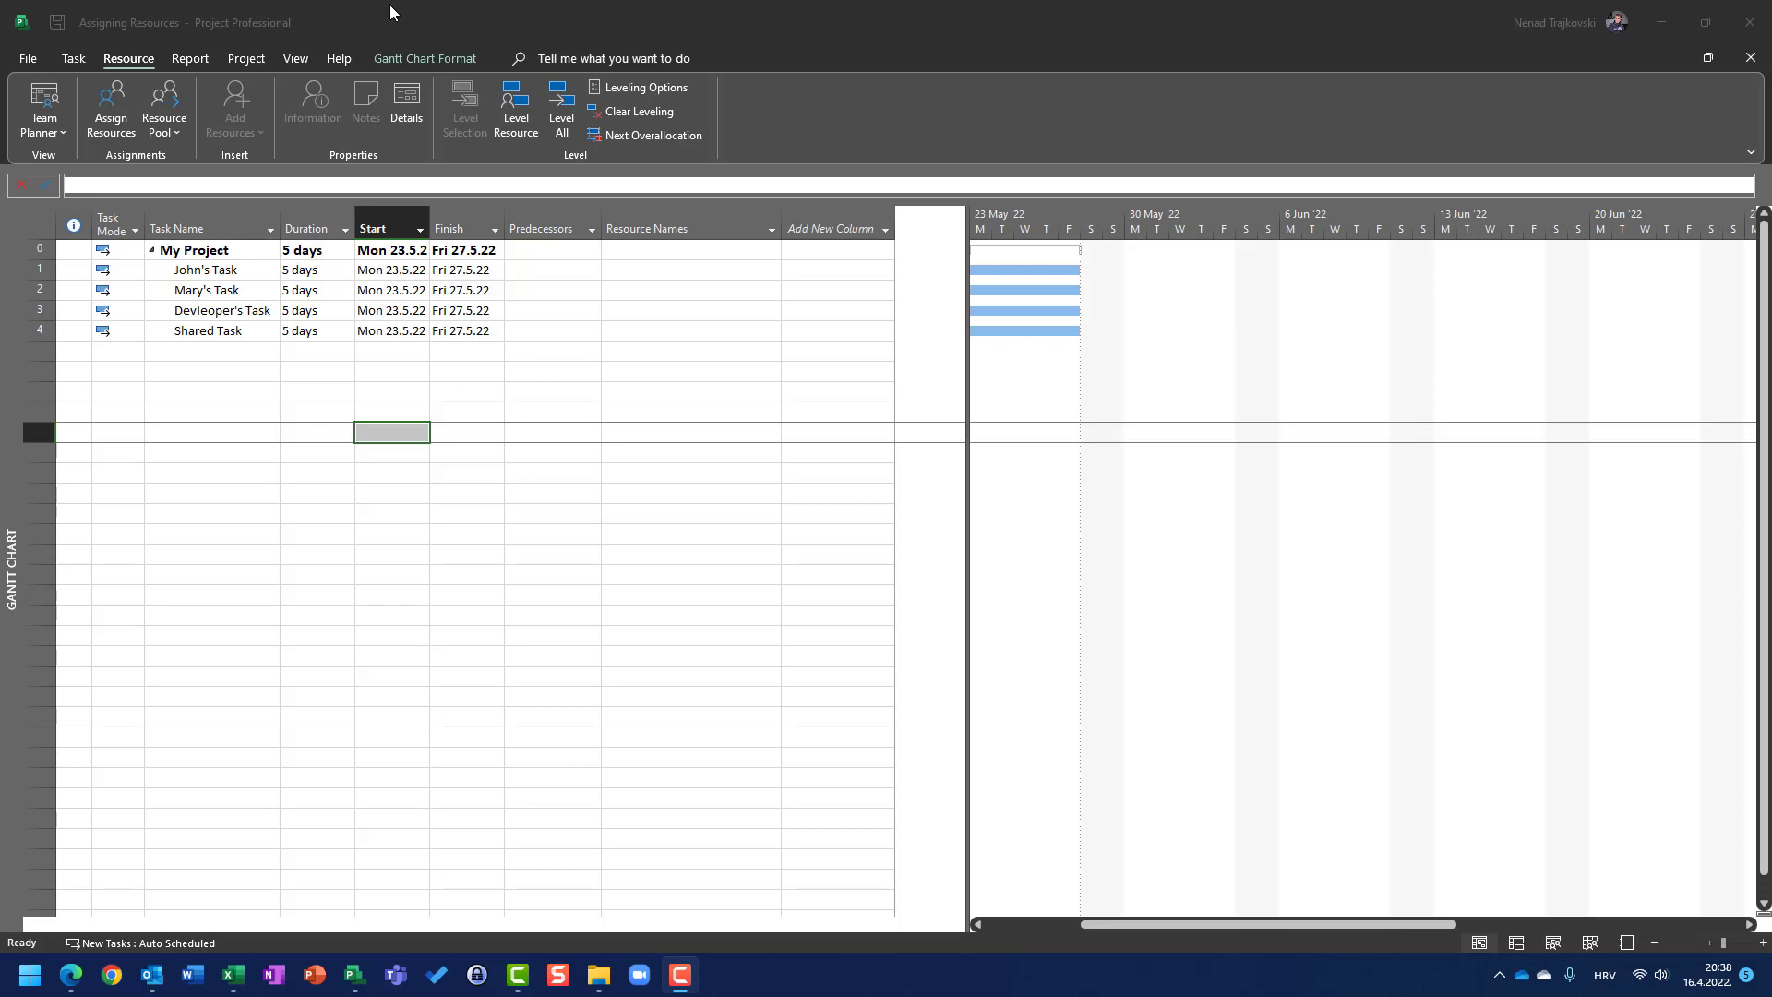
Assign John to John's Task at 50% units.
click(228, 276)
click(225, 290)
click(218, 316)
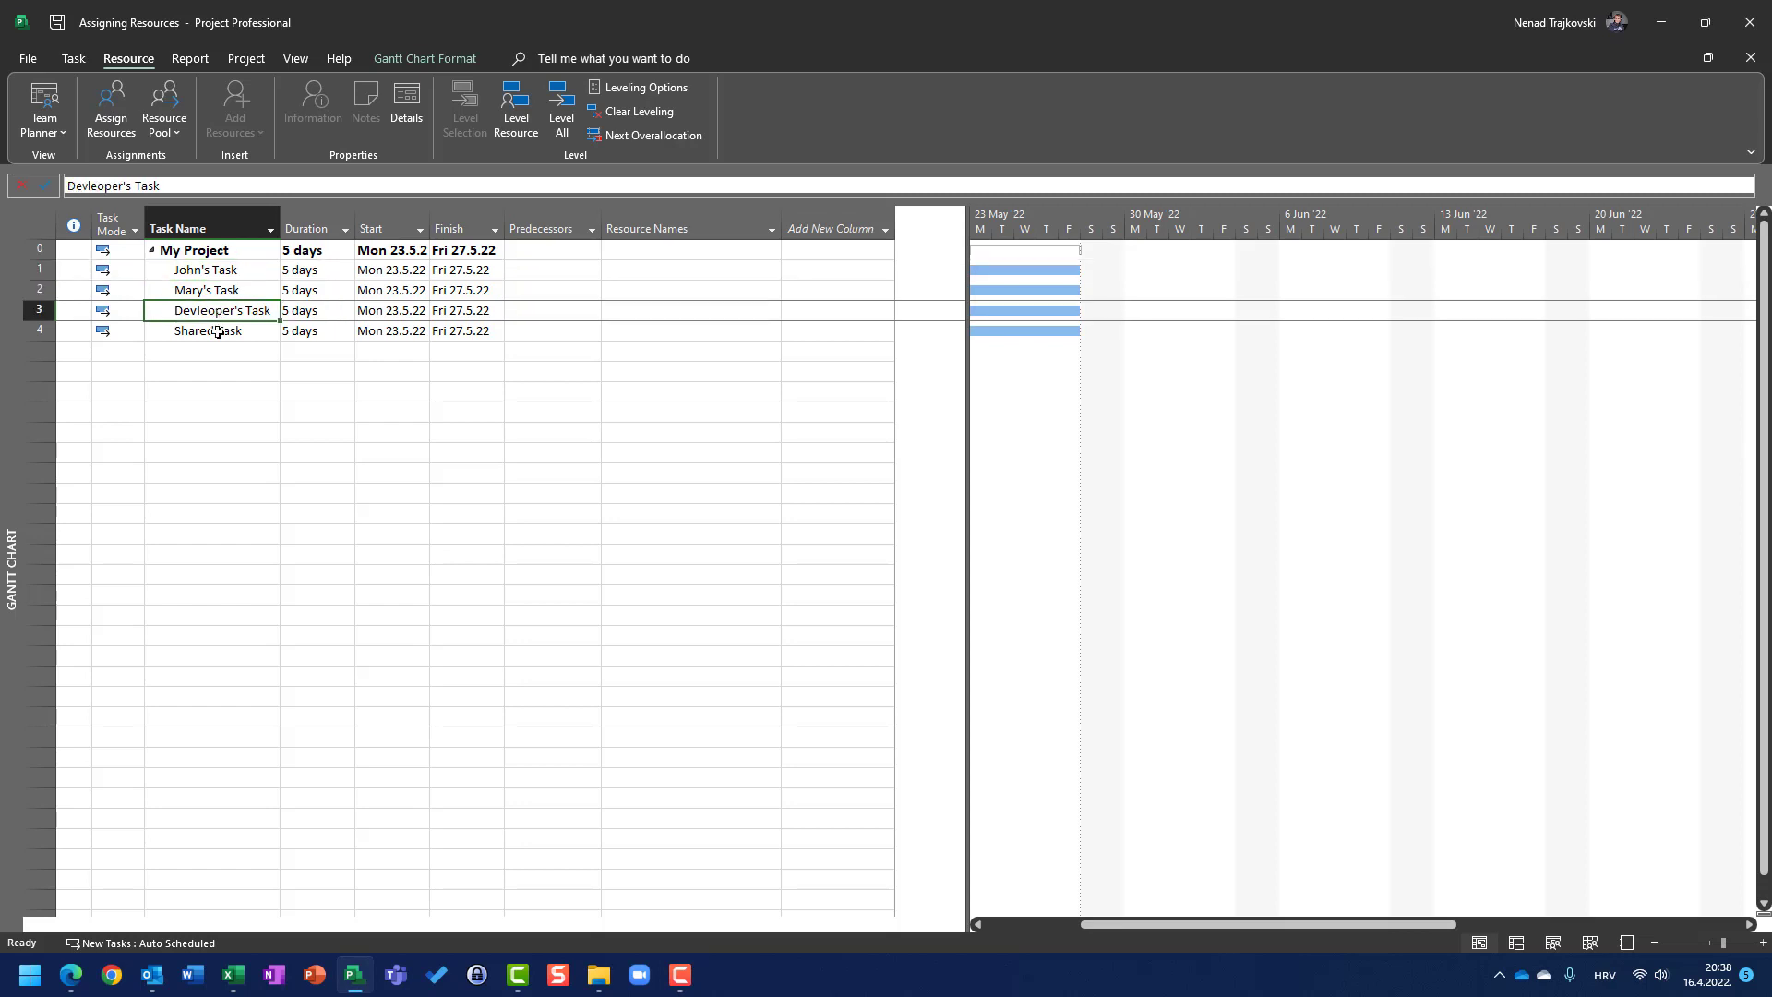
click(215, 273)
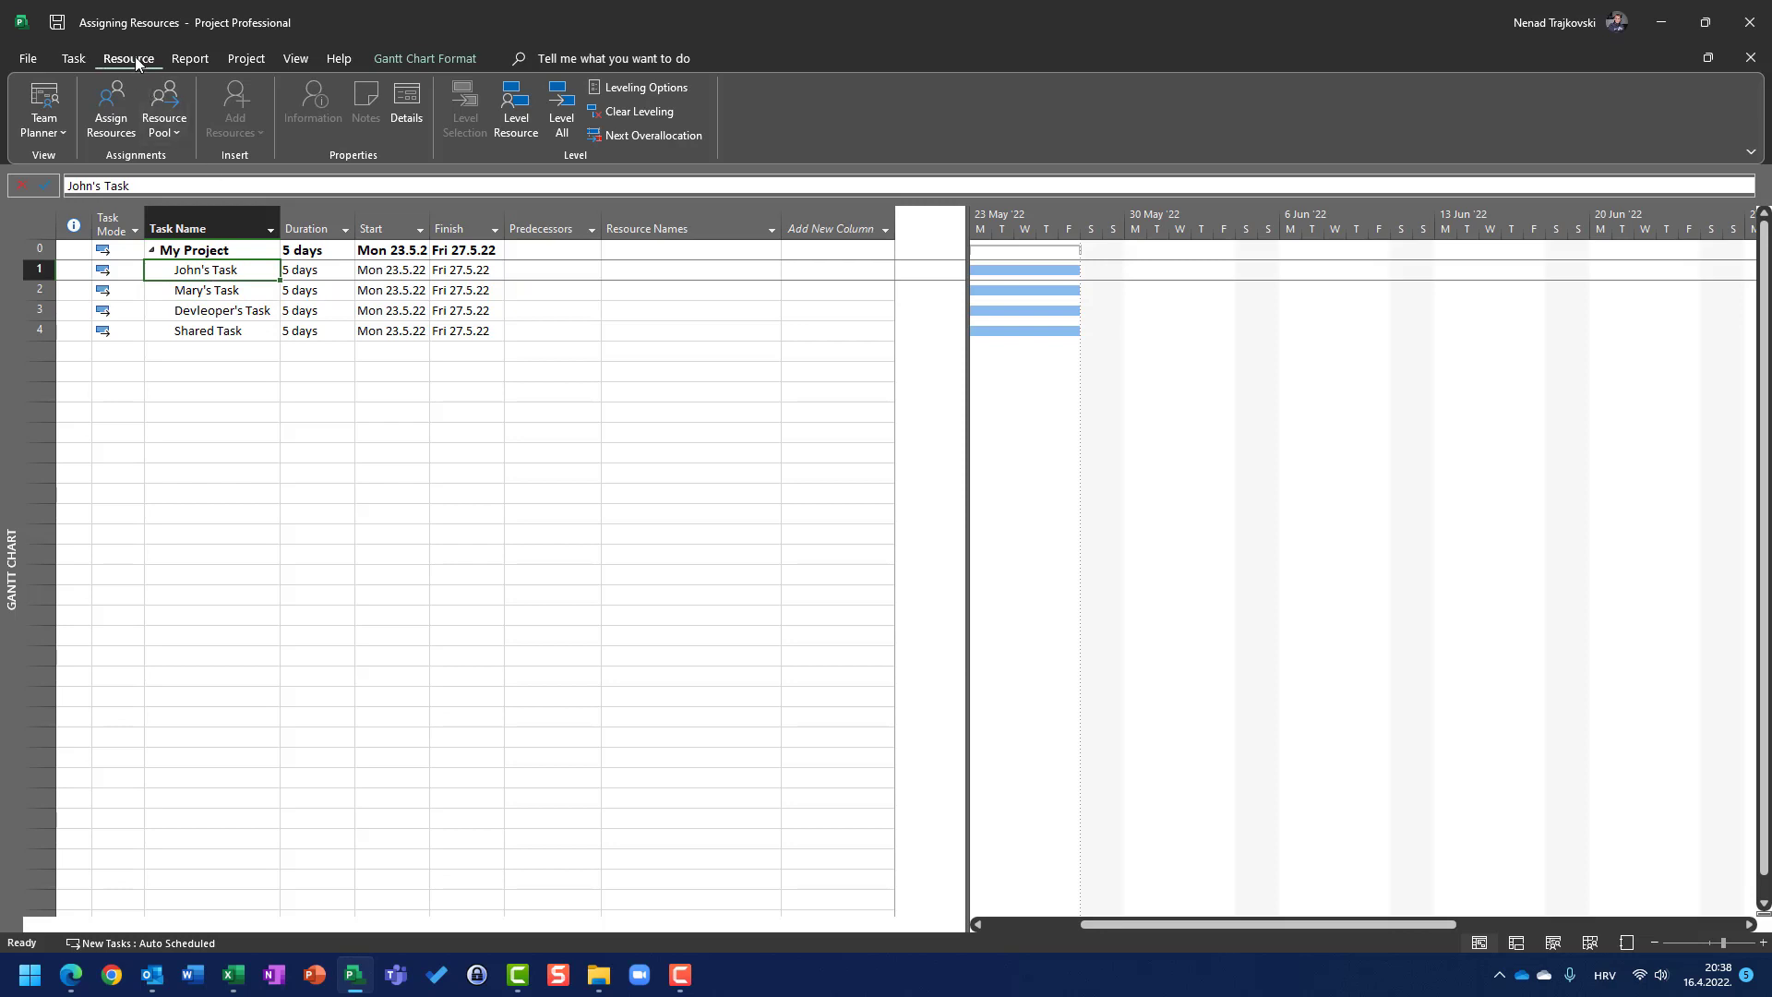
click(108, 112)
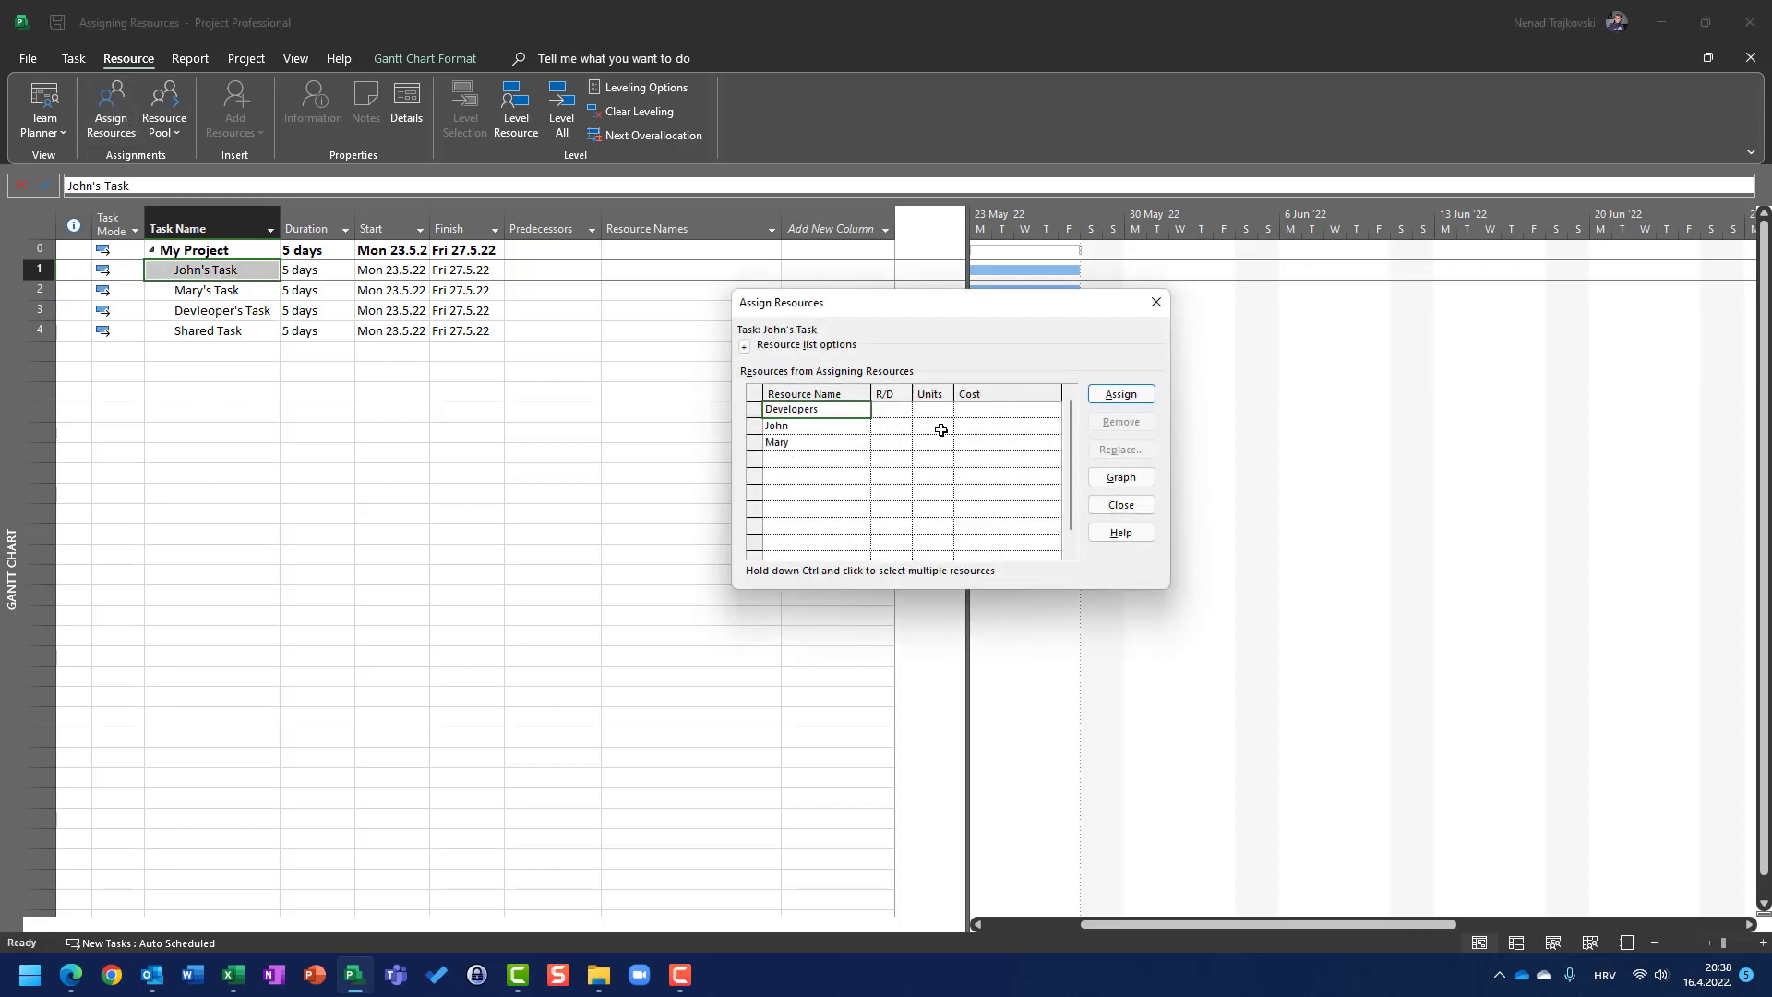
click(950, 426)
text(50)
click(1121, 394)
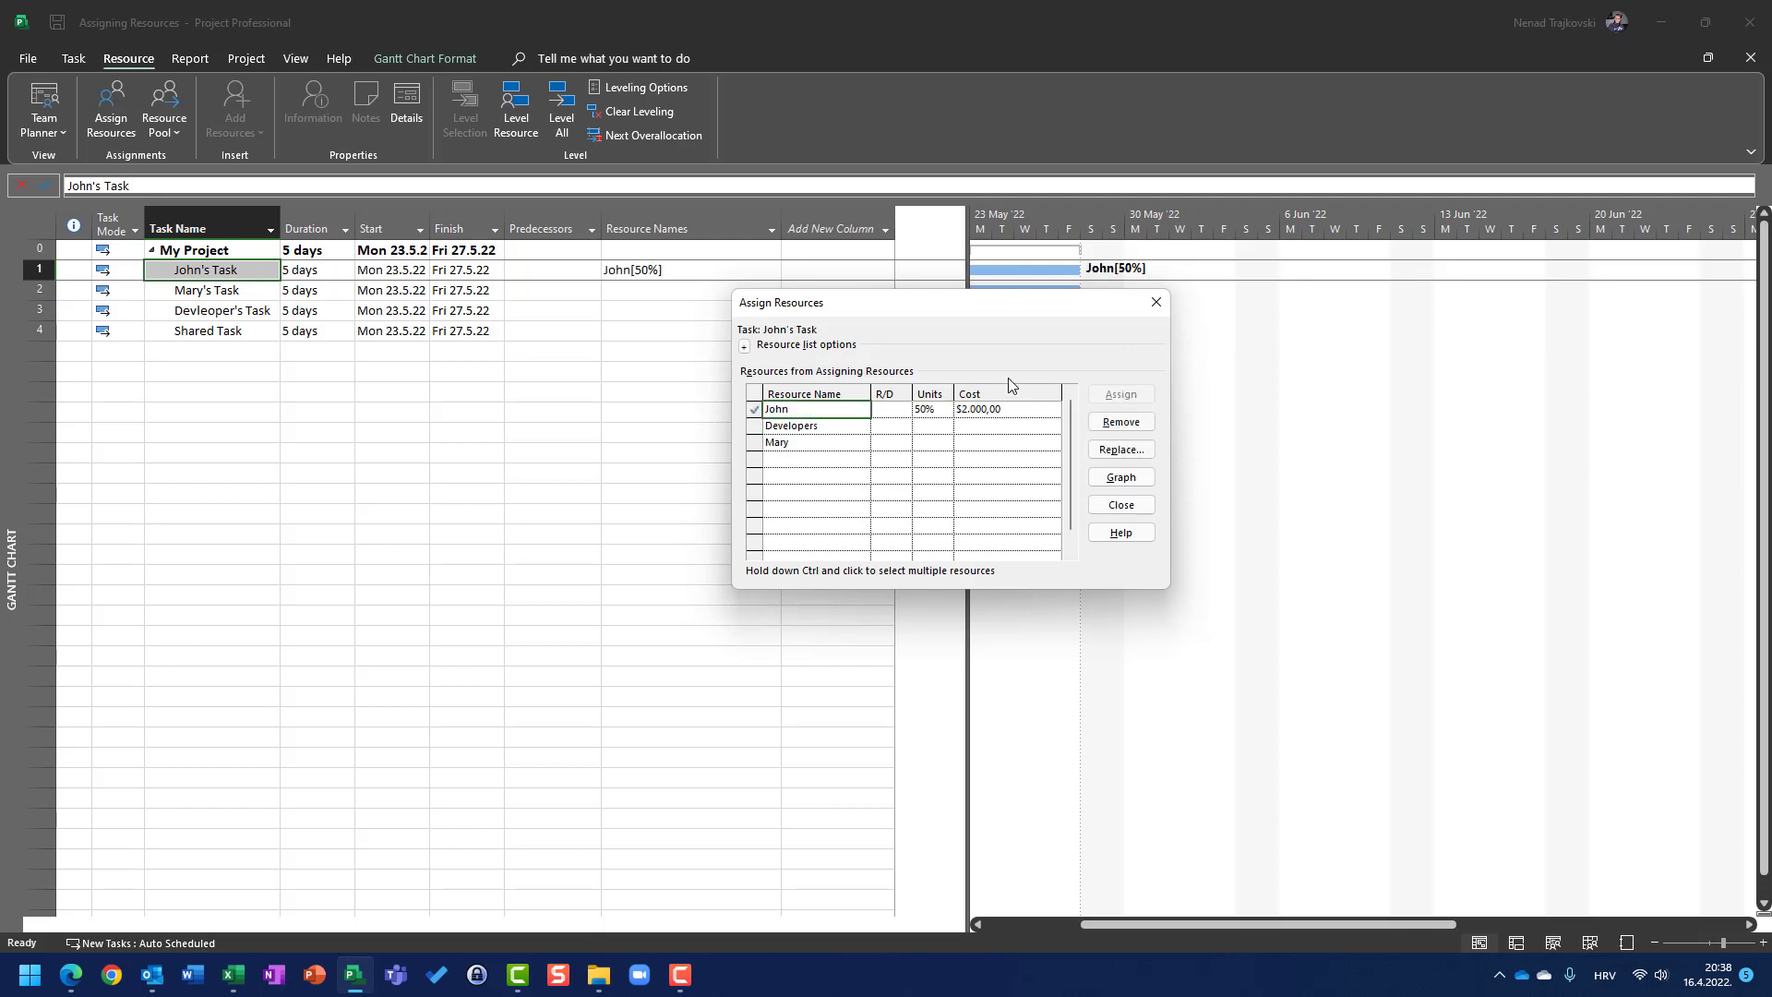
Assign Mary to Mary's Task at 25% units.
click(653, 293)
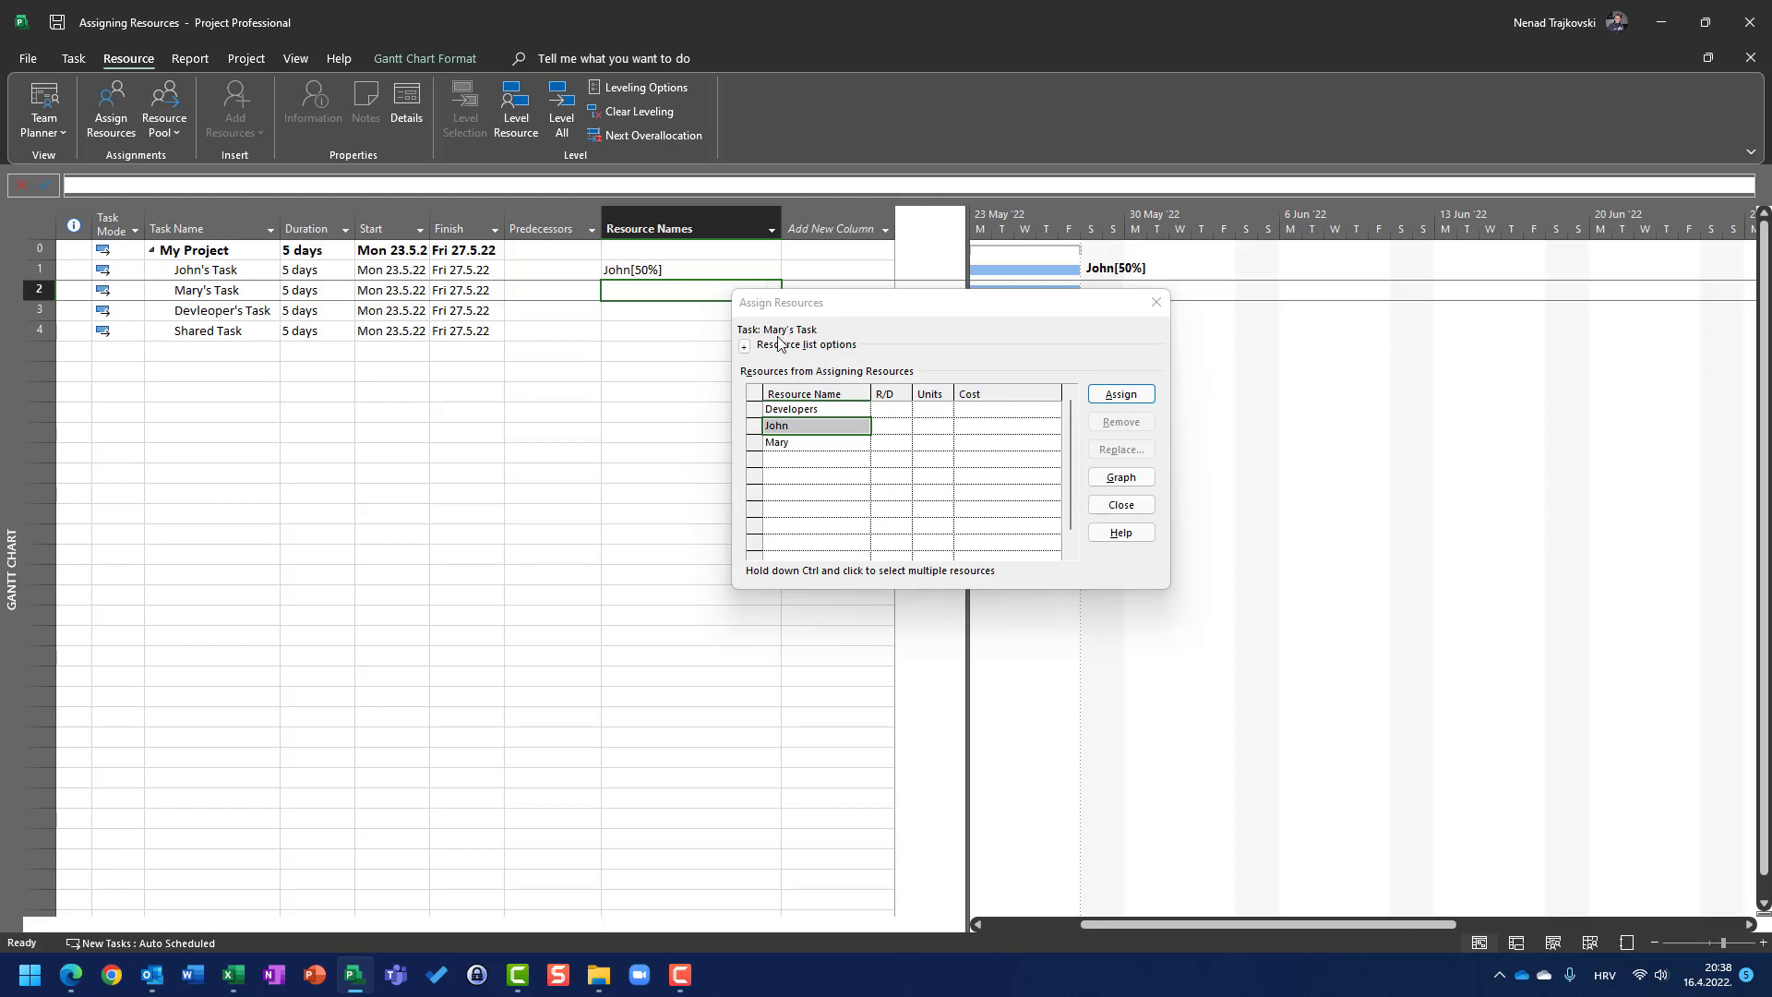
click(932, 442)
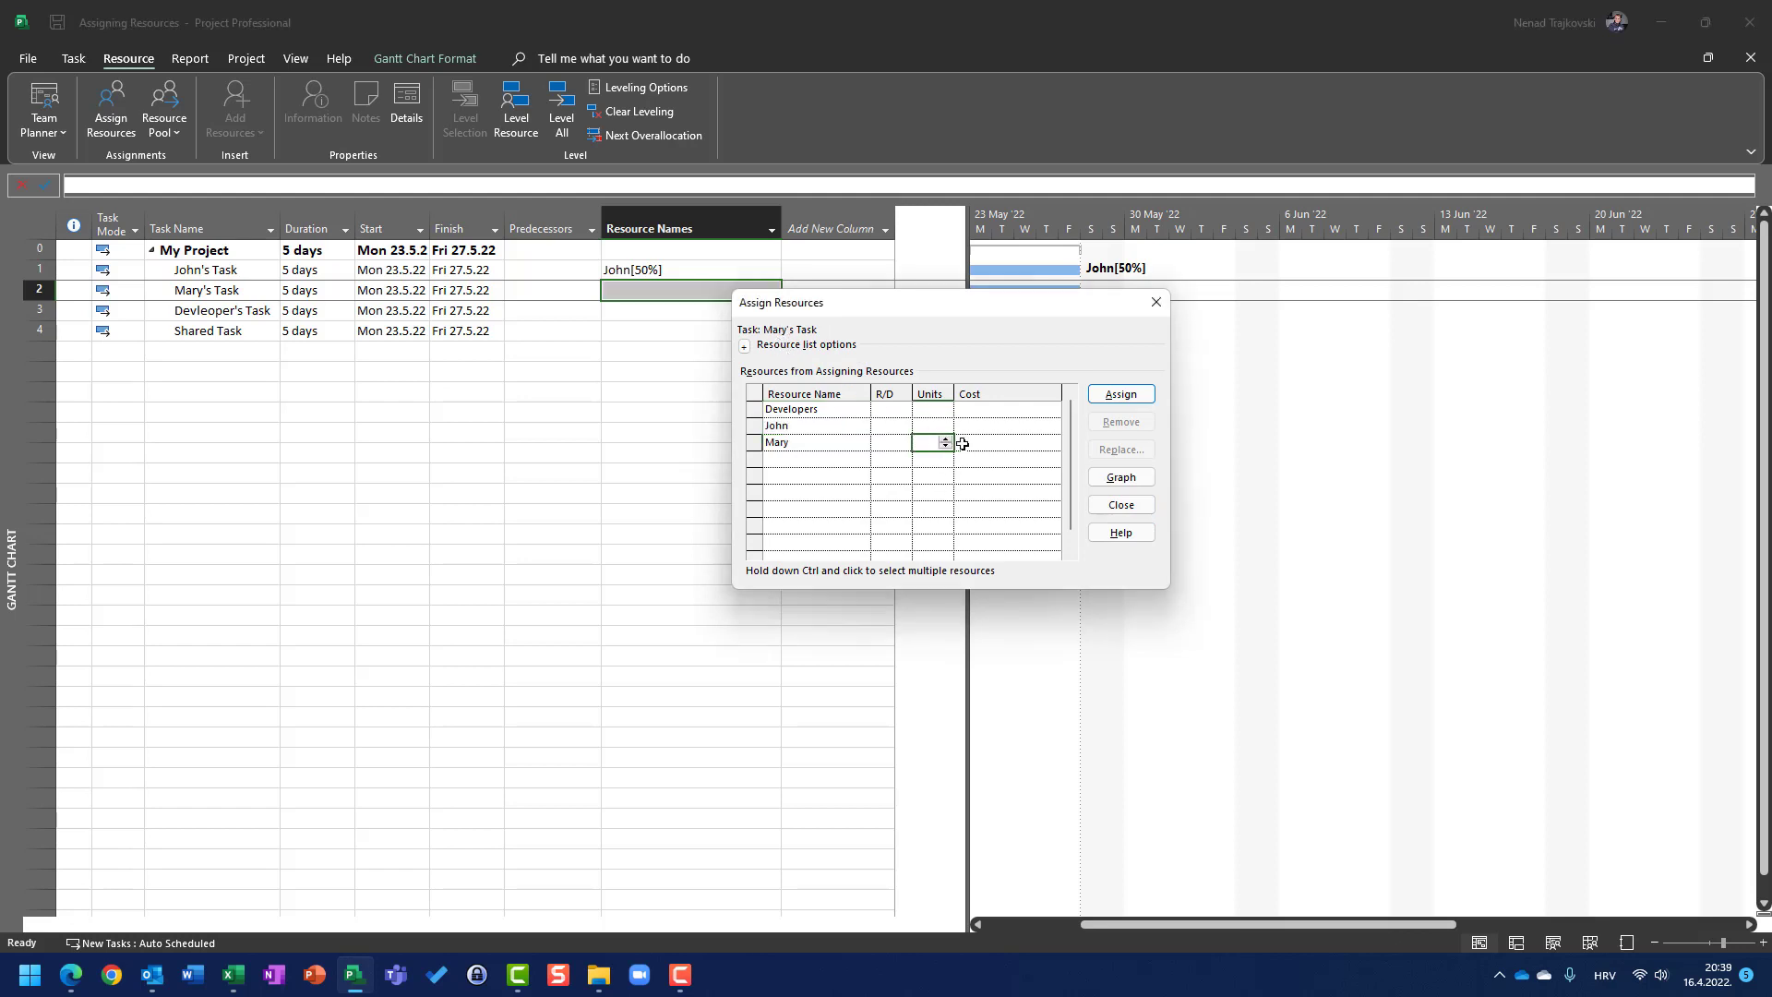
text(25)
click(1096, 400)
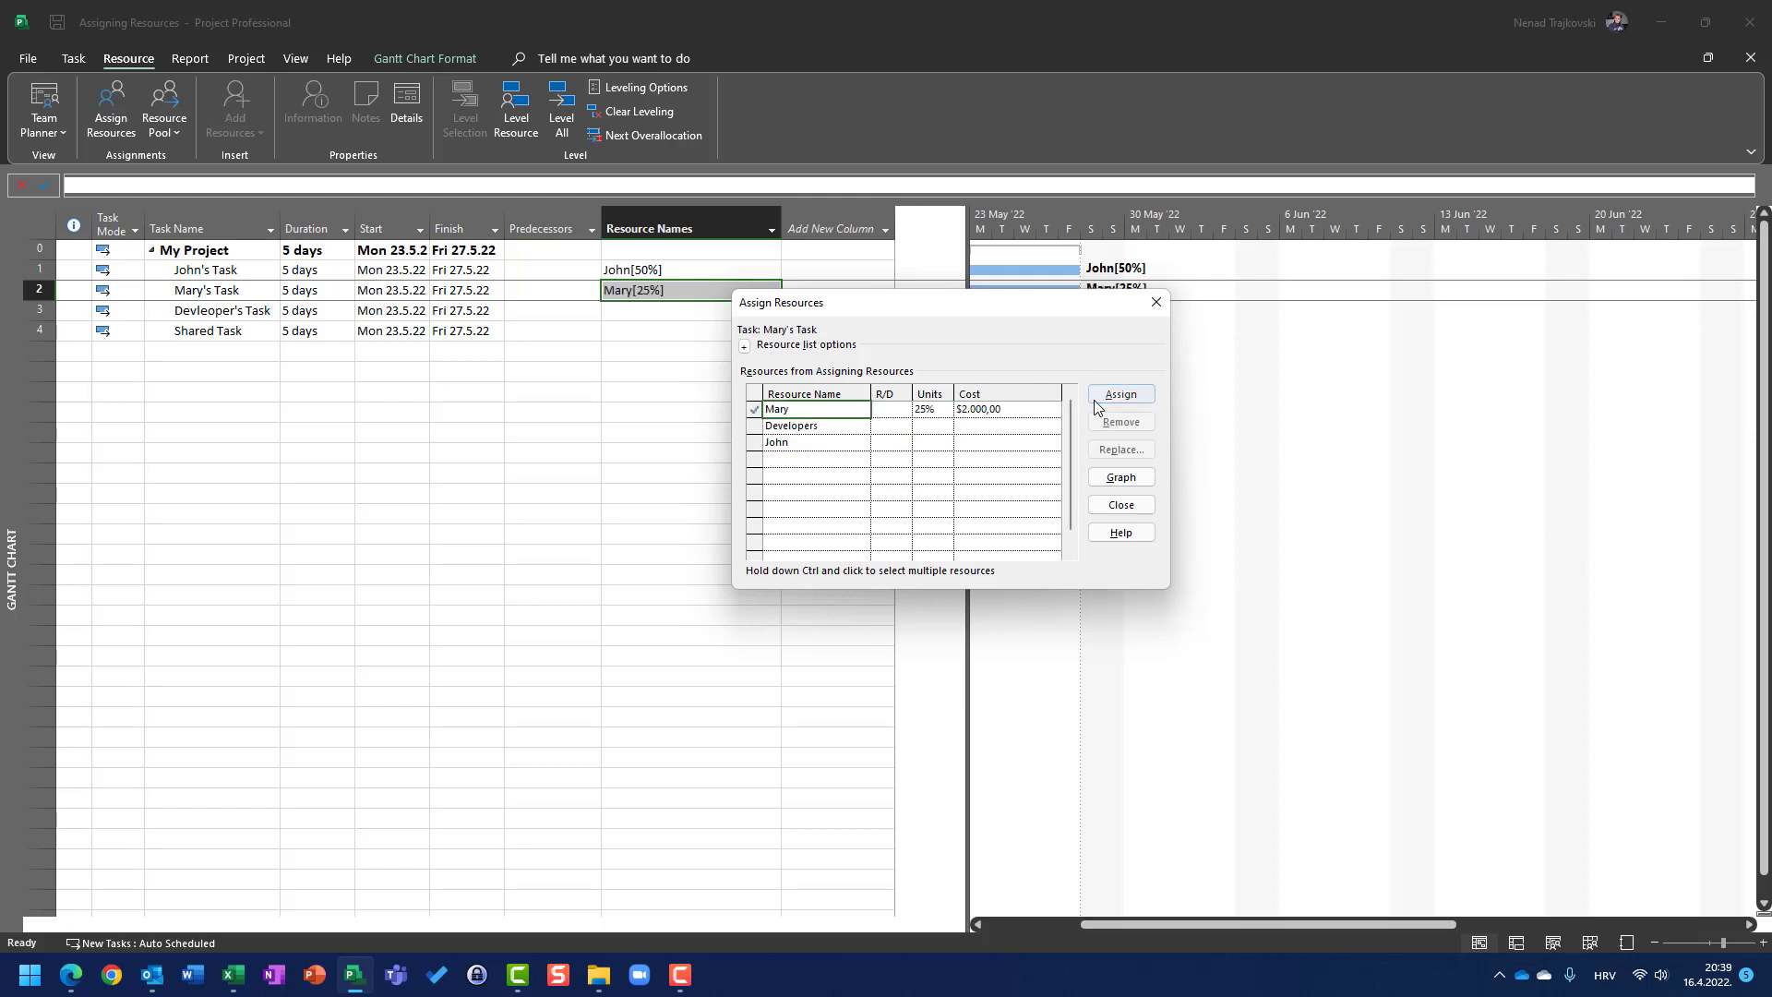
Assign Developers to Devleoper's Task at 500% units.
click(227, 308)
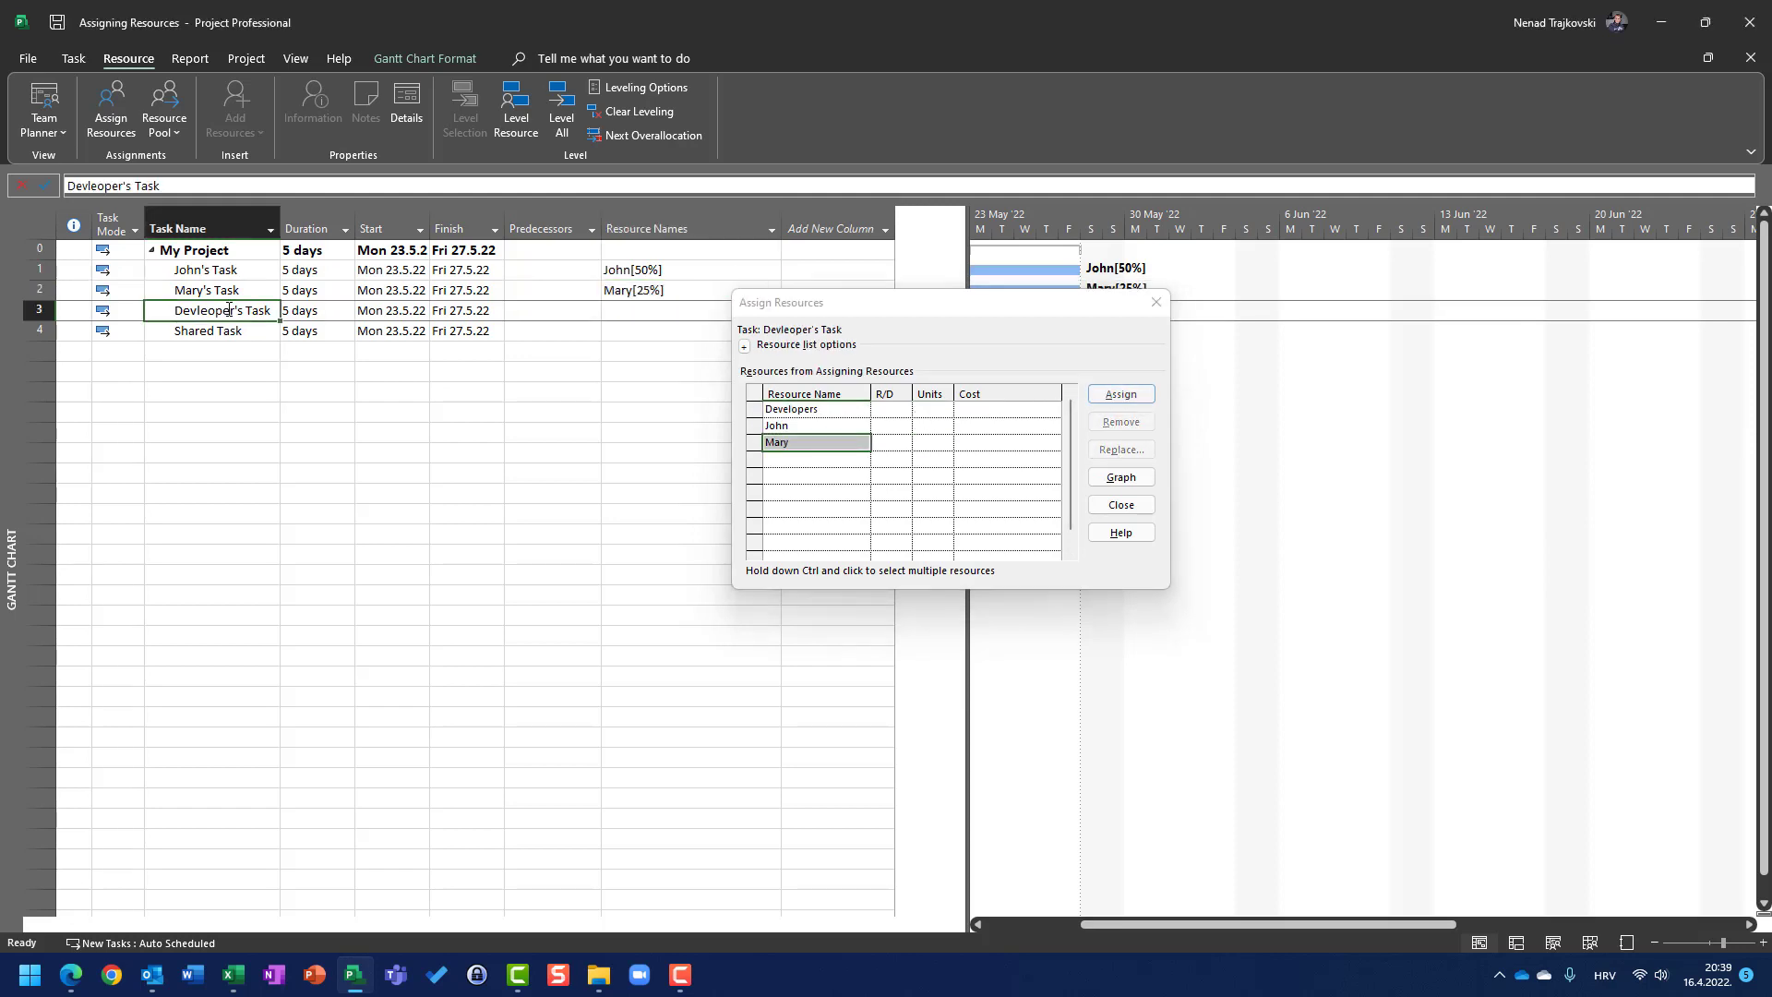
click(929, 410)
text(500)
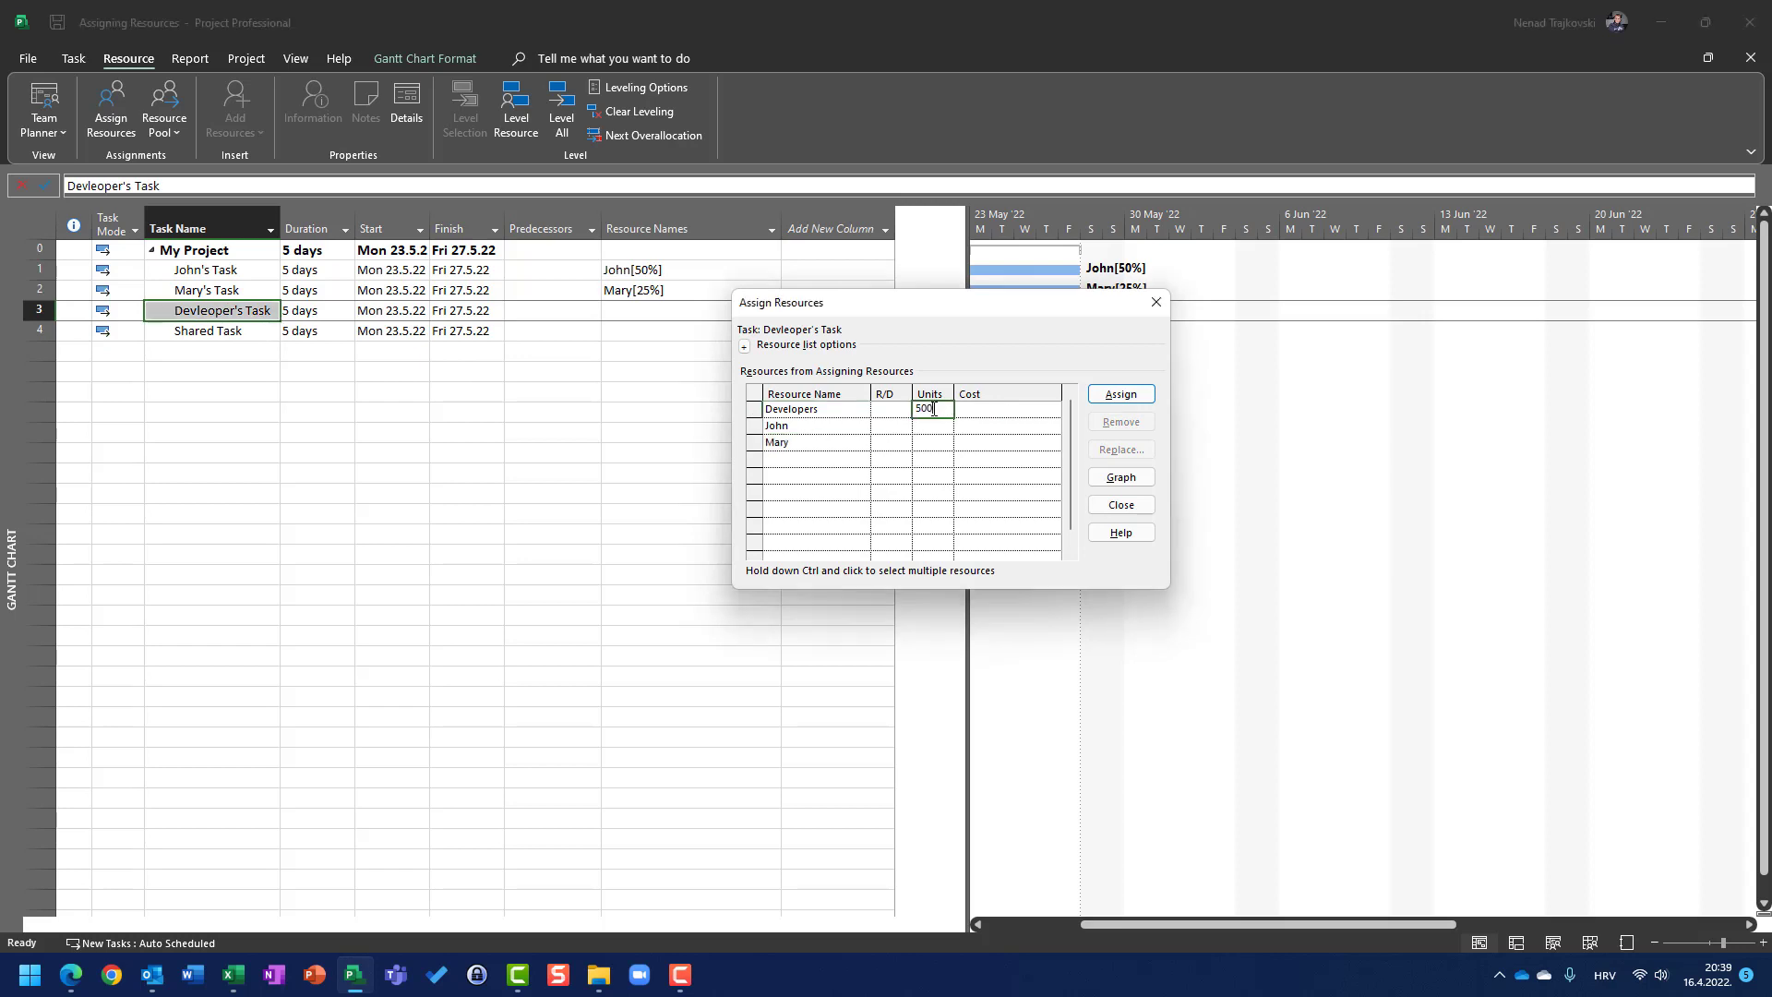
click(1121, 395)
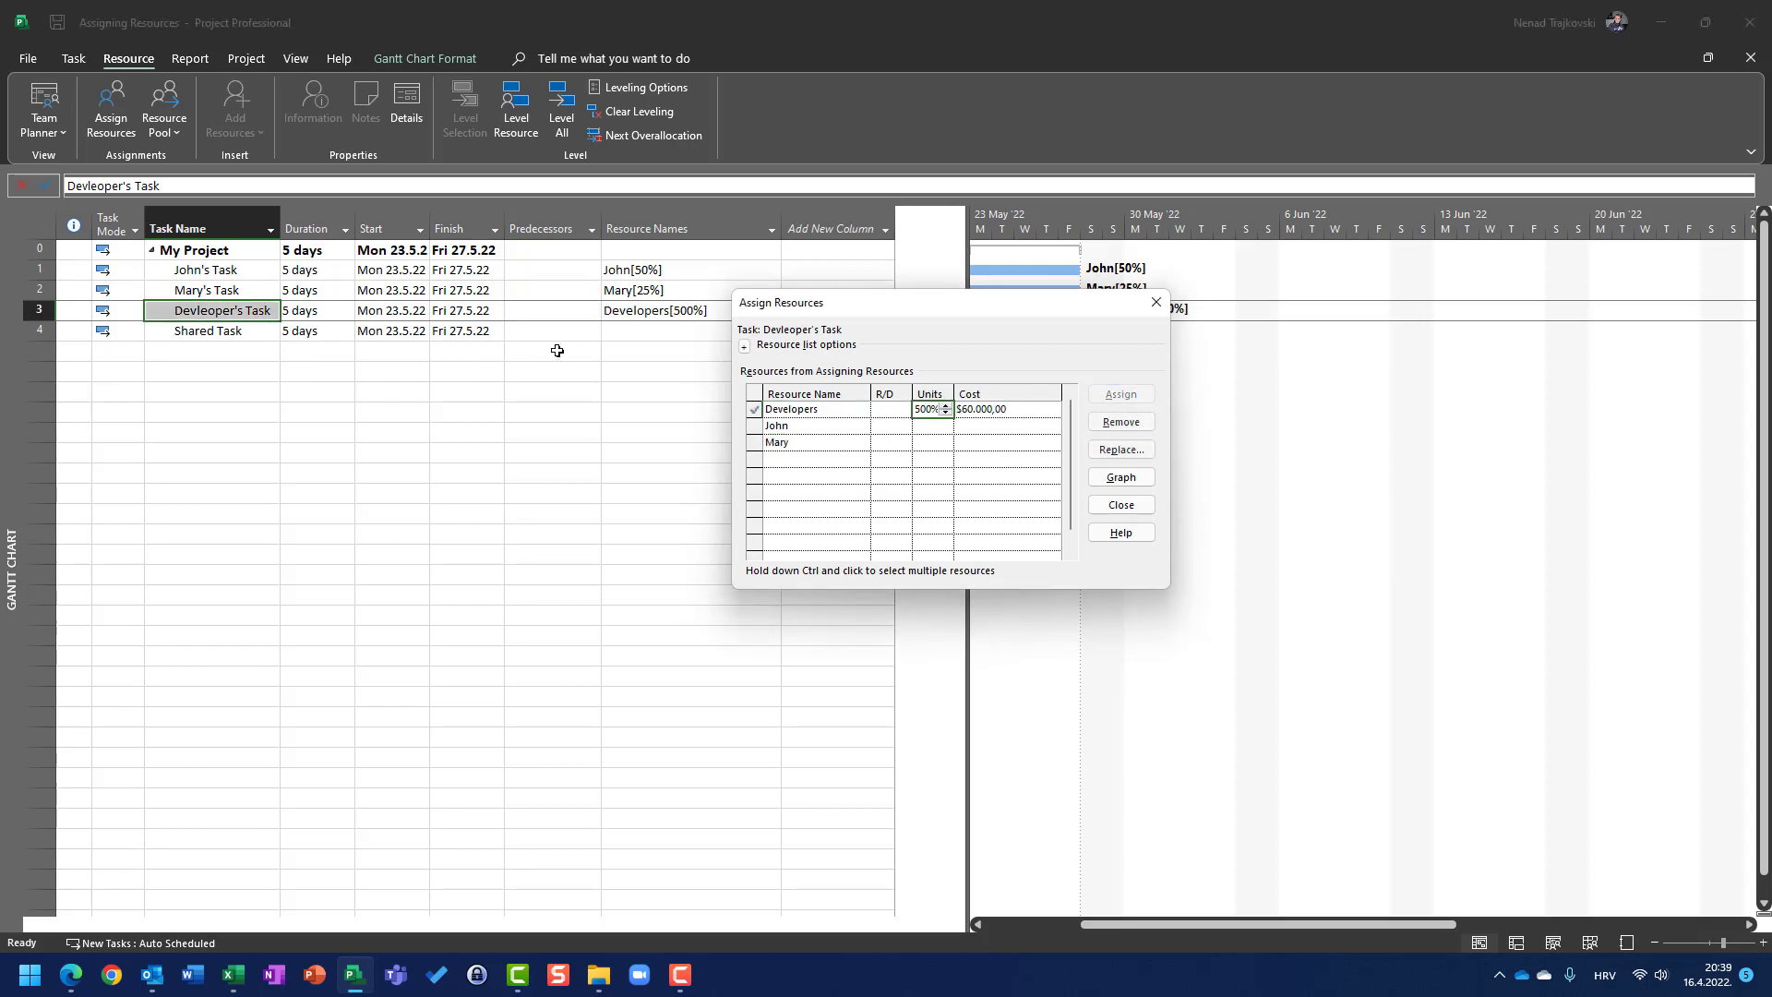
Assign Developers 500%, John 50% and Mary 25% to Shared Task, then close the dialog.
click(197, 334)
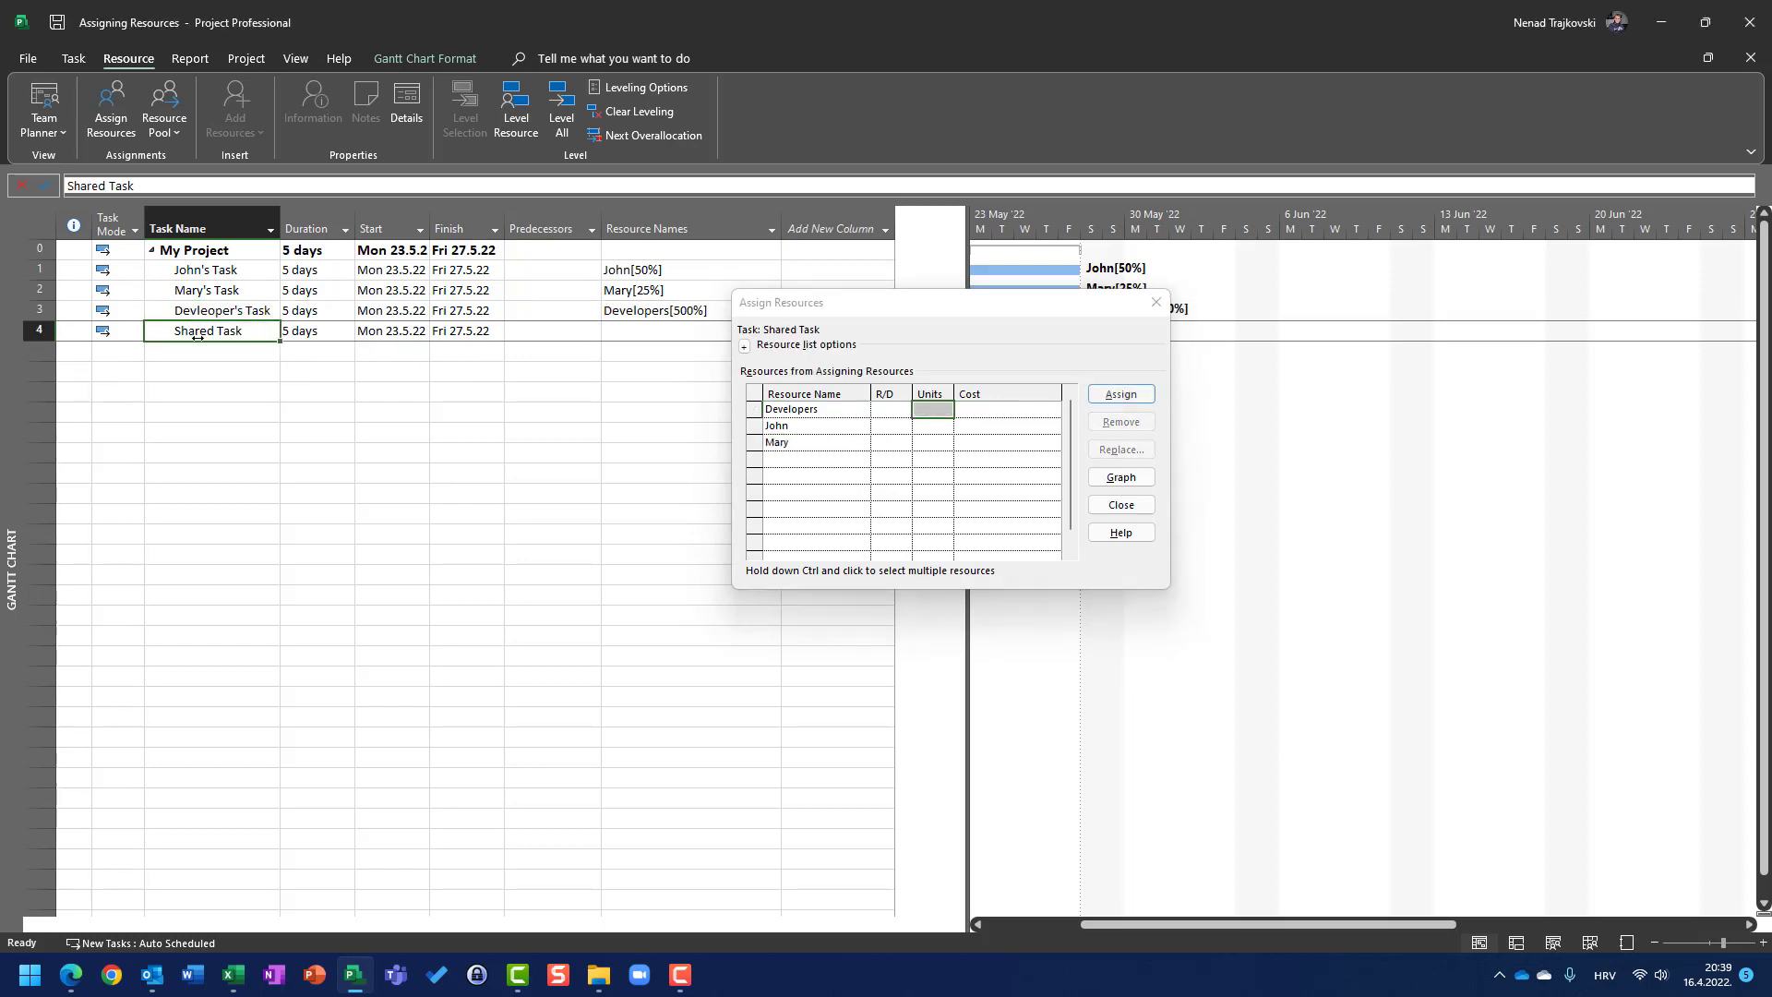
click(942, 412)
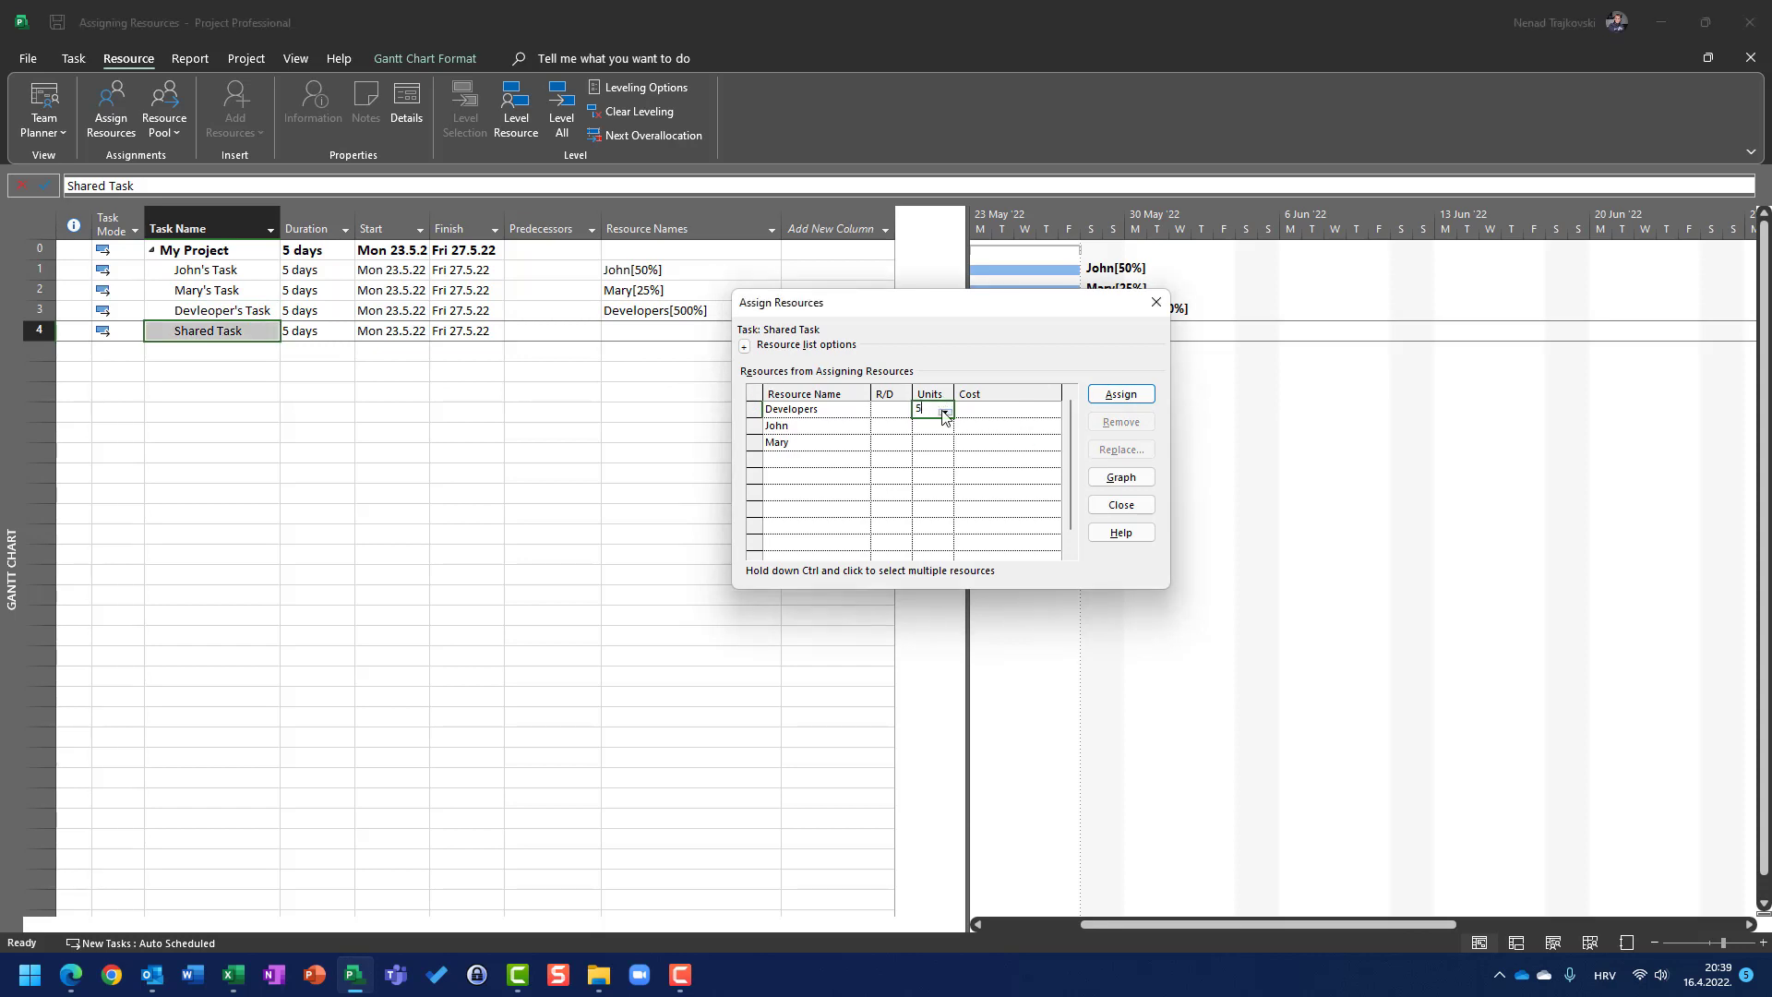
text(500)
click(934, 426)
text(50)
key(Return)
text(25)
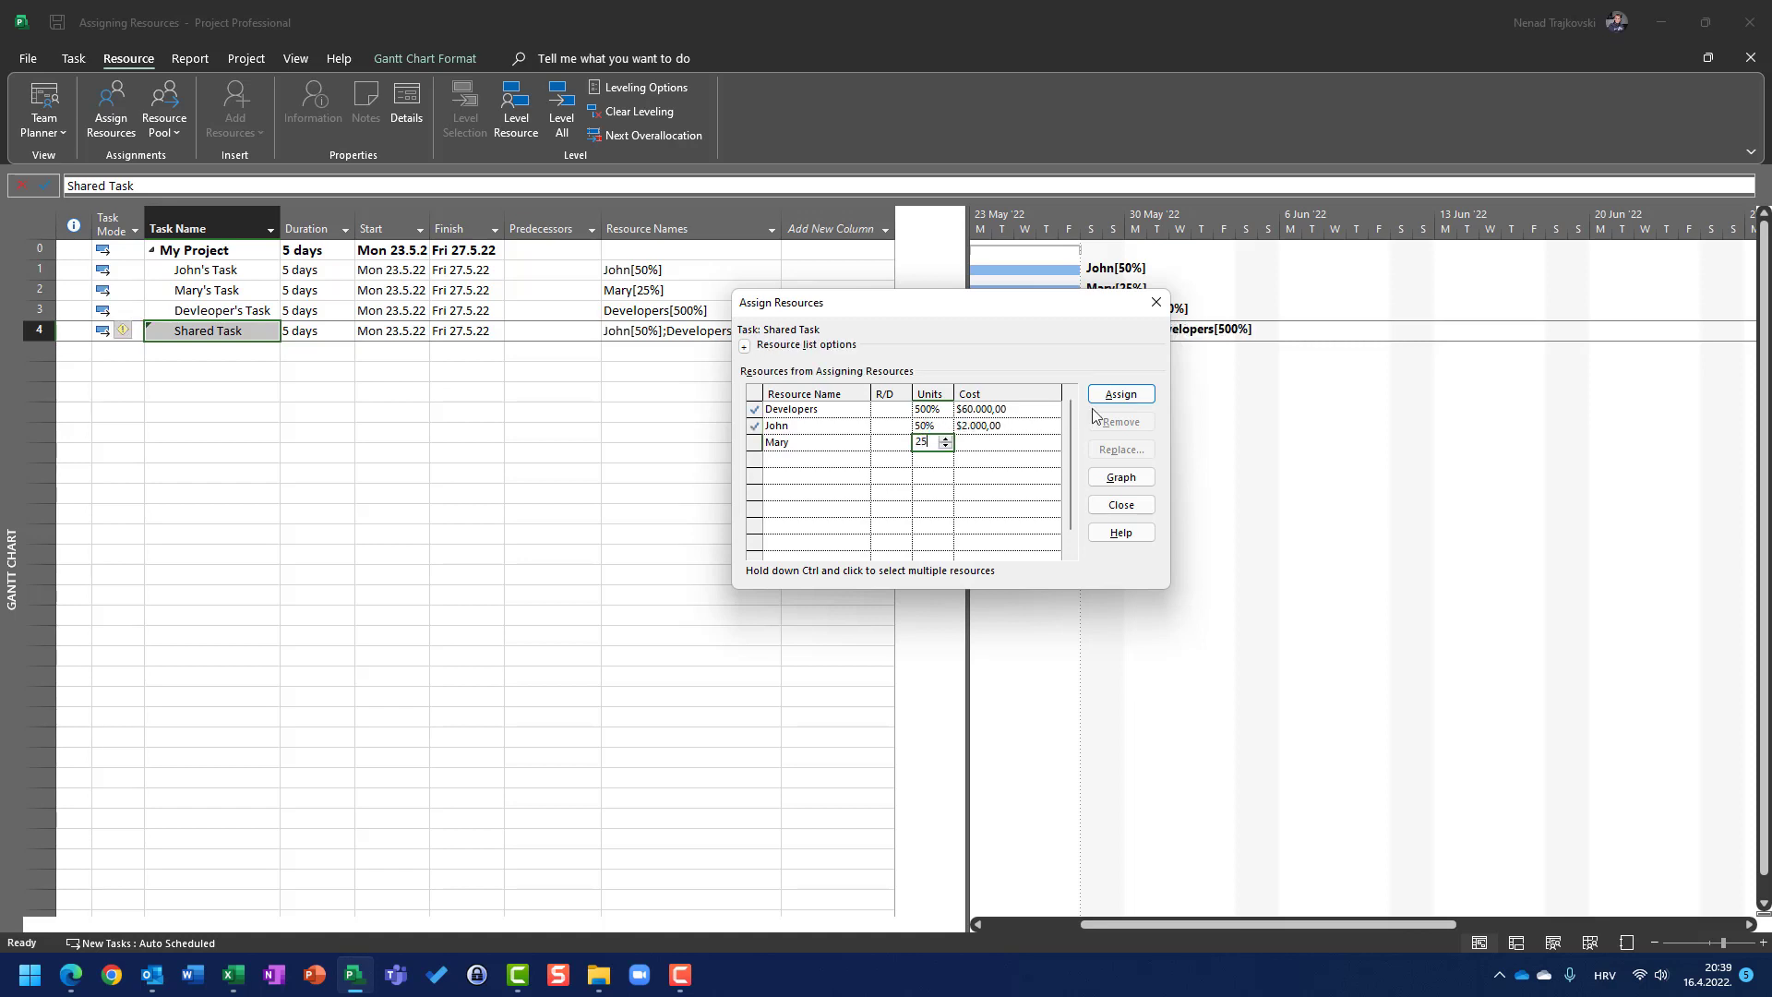
click(1144, 399)
click(1126, 504)
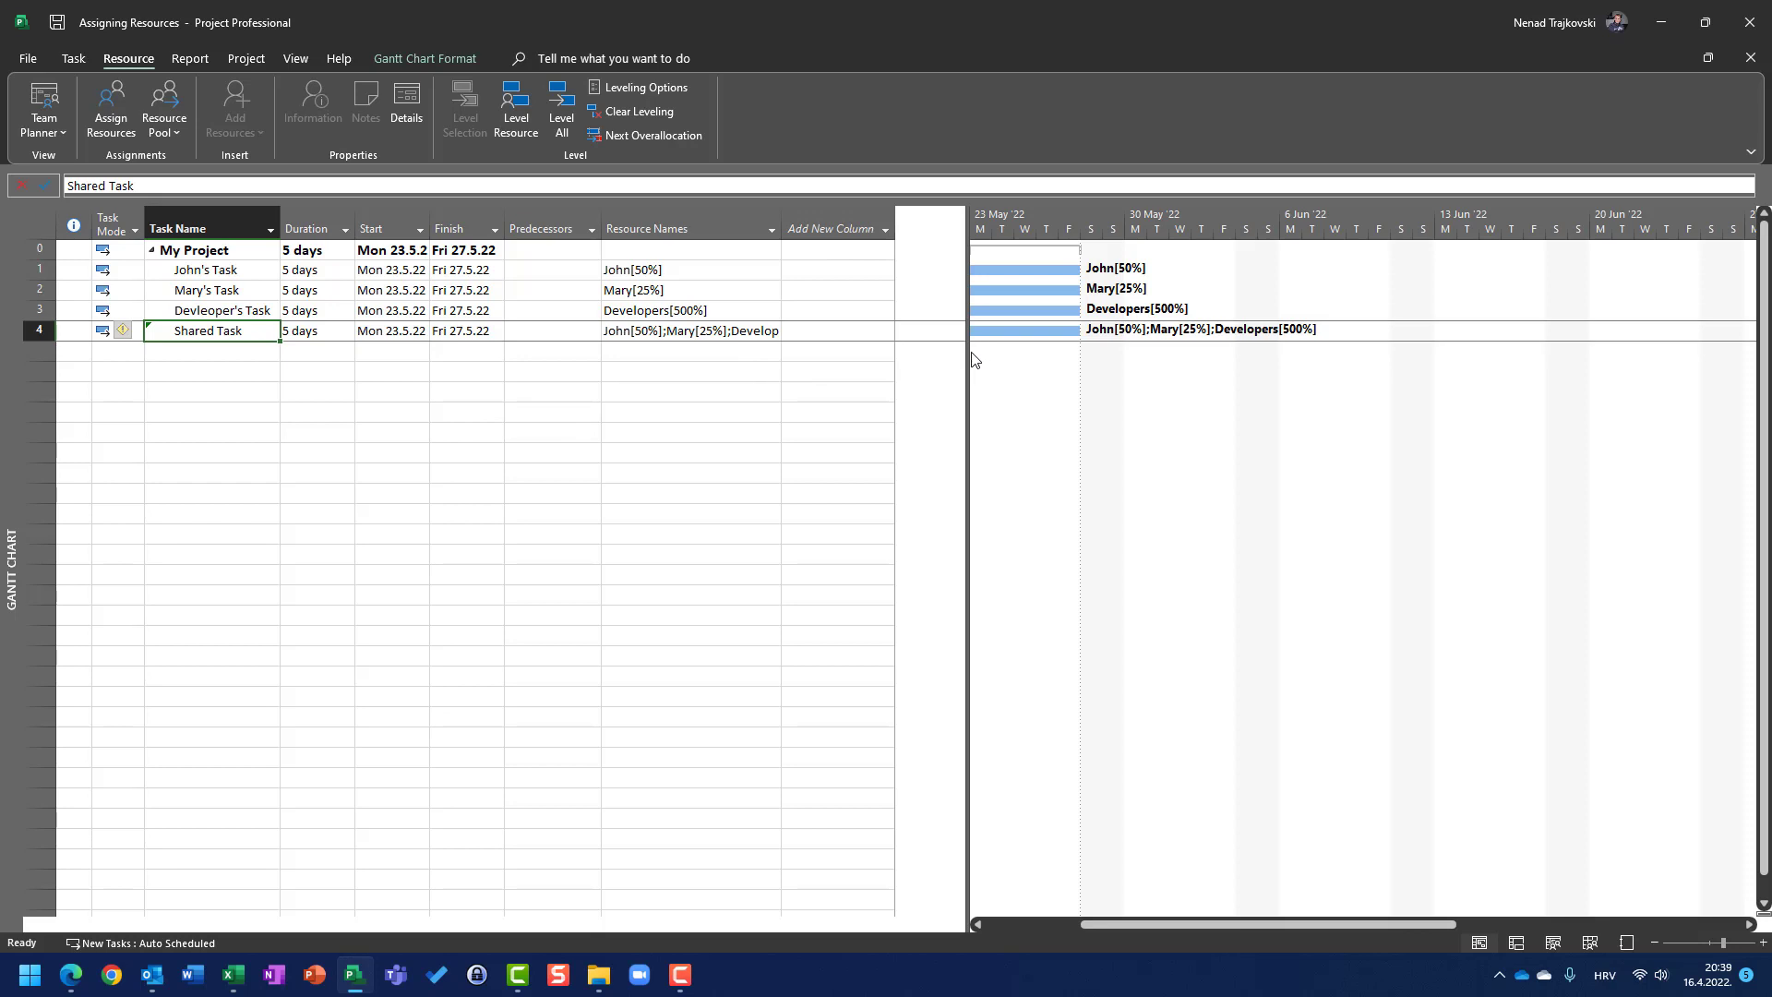
Drag the table divider left to widen the Gantt chart and reveal the resource labels.
drag(965, 353, 897, 358)
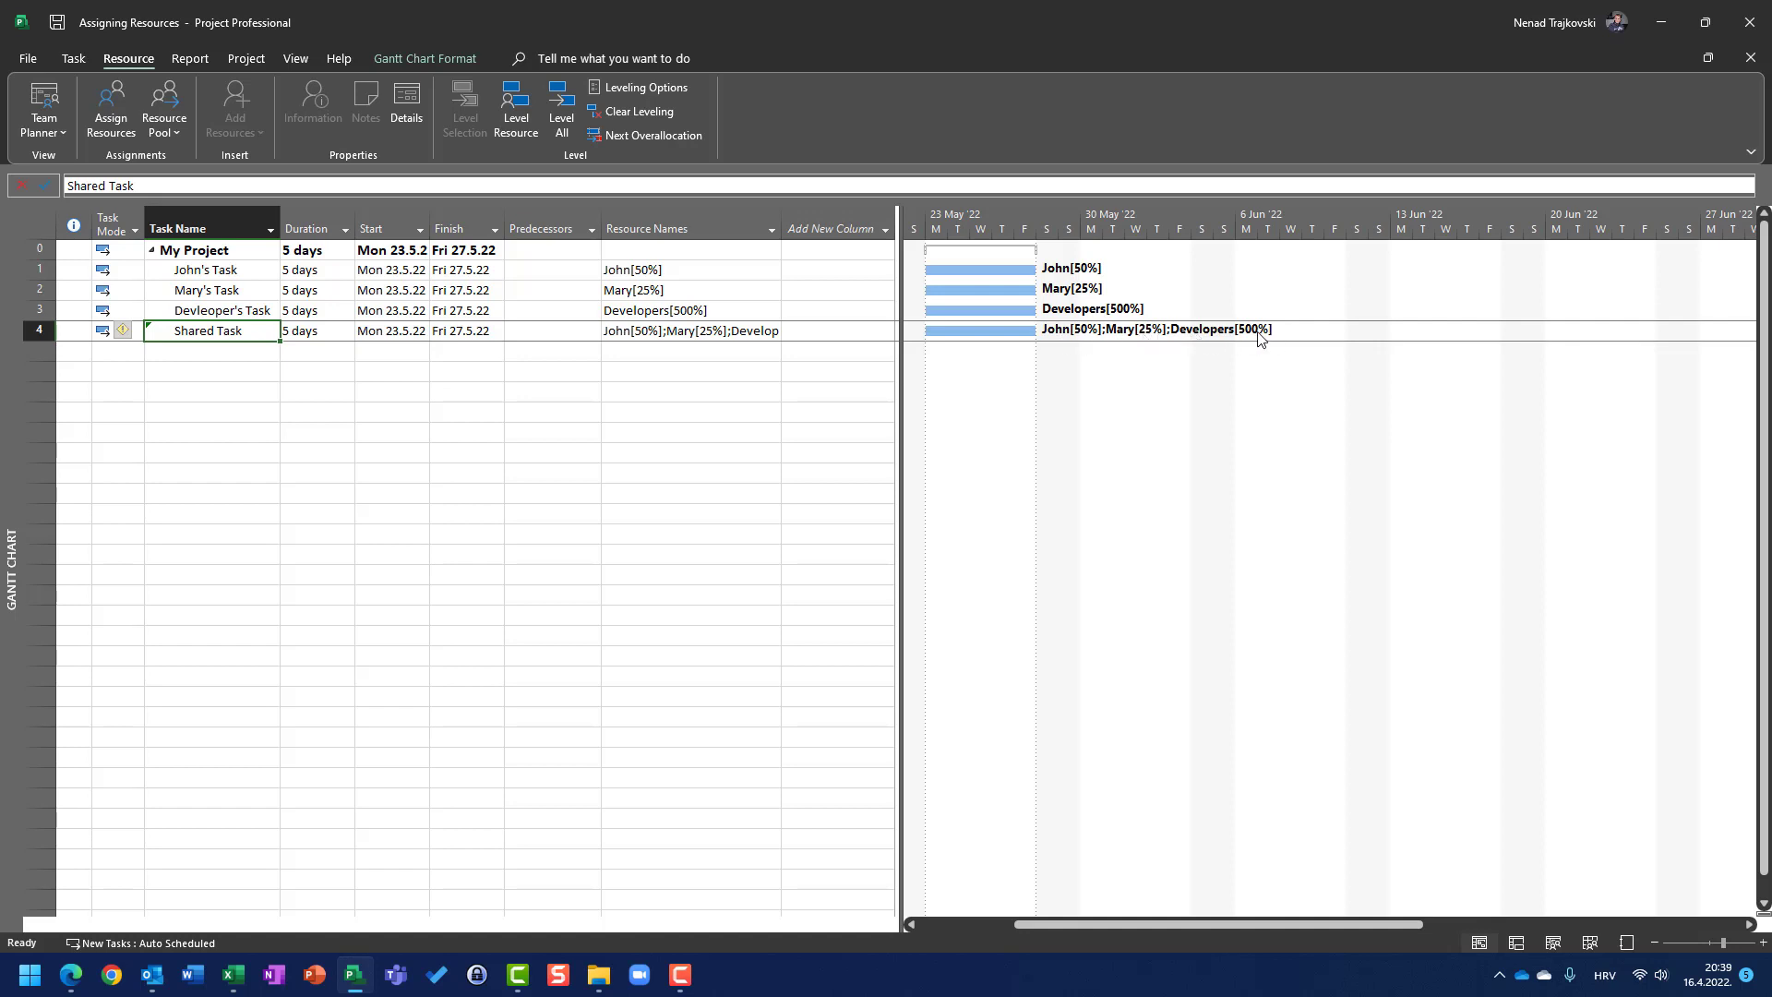
Insert a Work column showing 20, 10, 200 and 230 hrs per task, 460 hrs total.
click(885, 229)
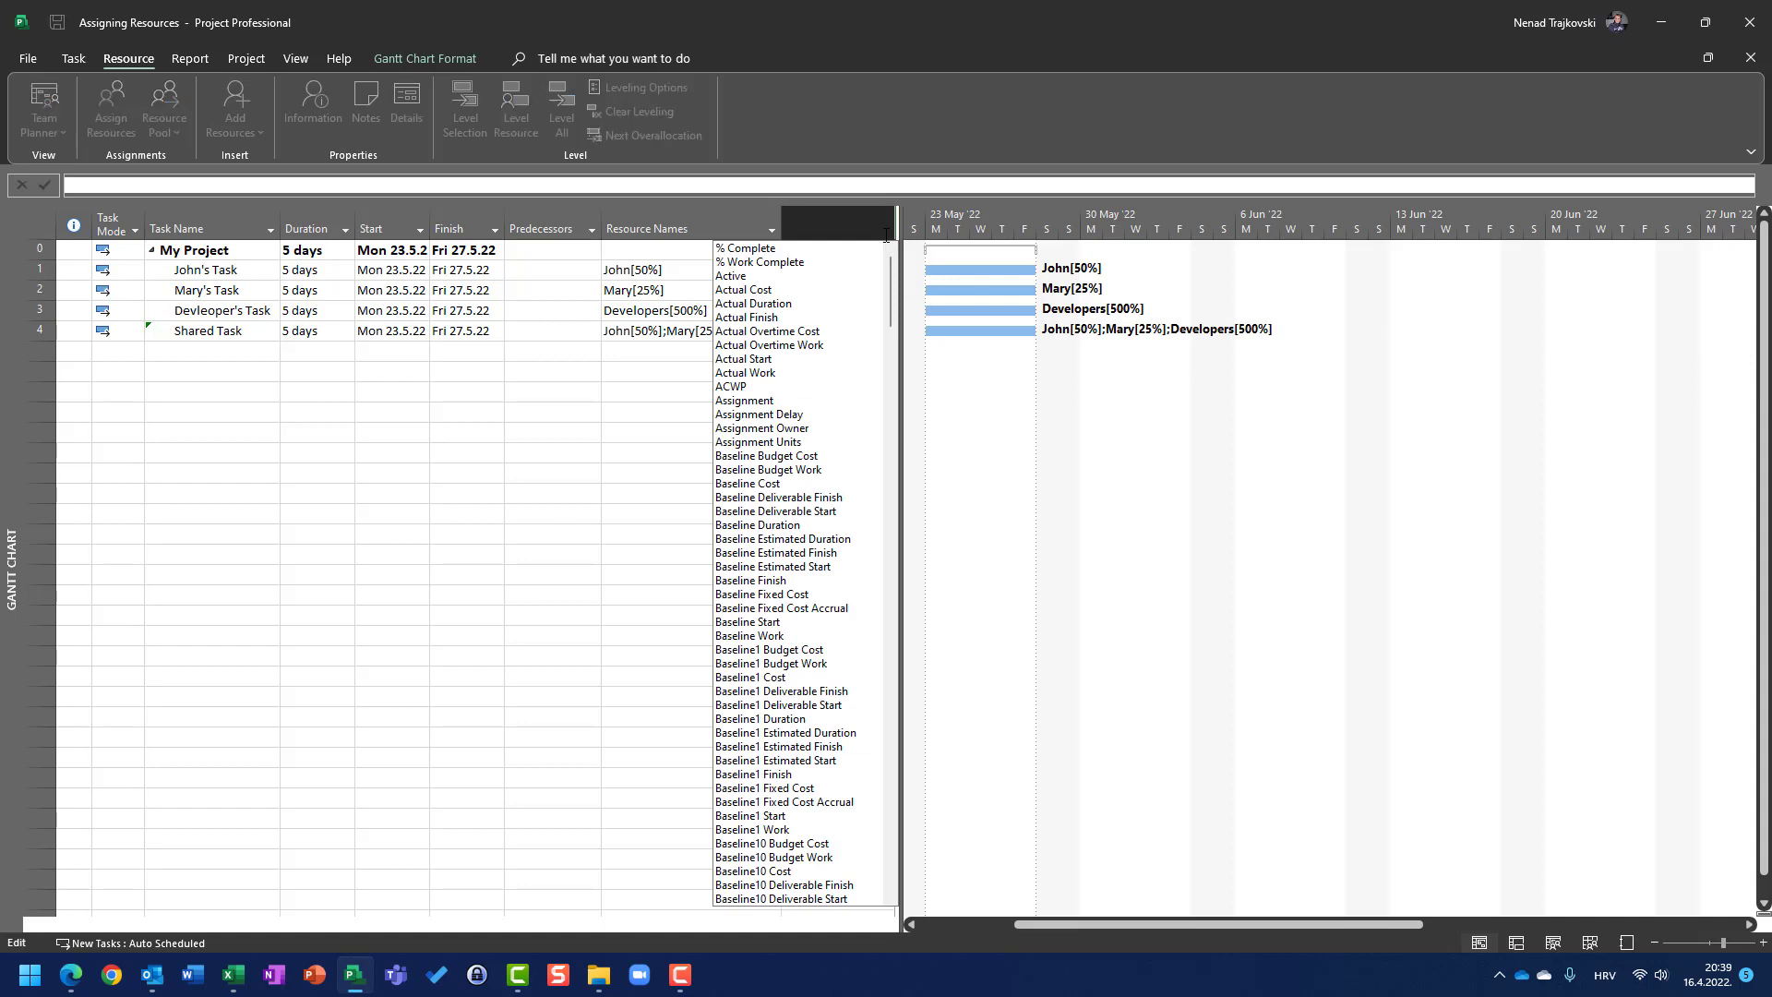
text(work)
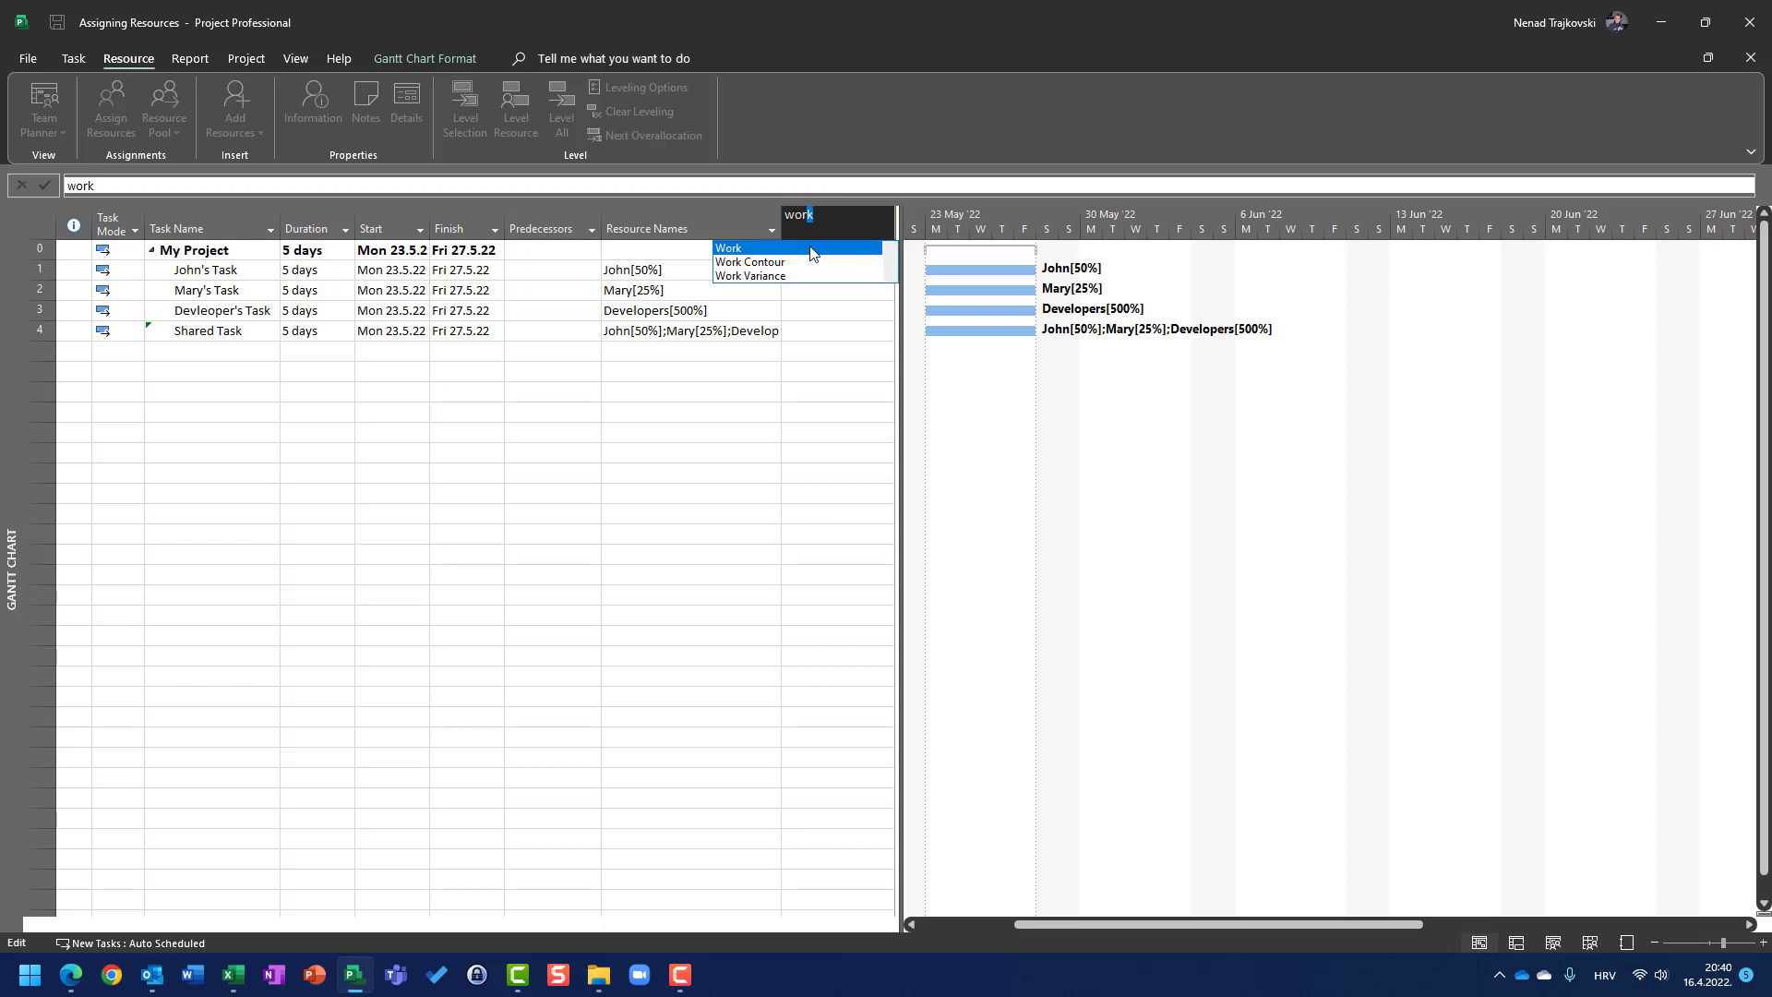
click(810, 248)
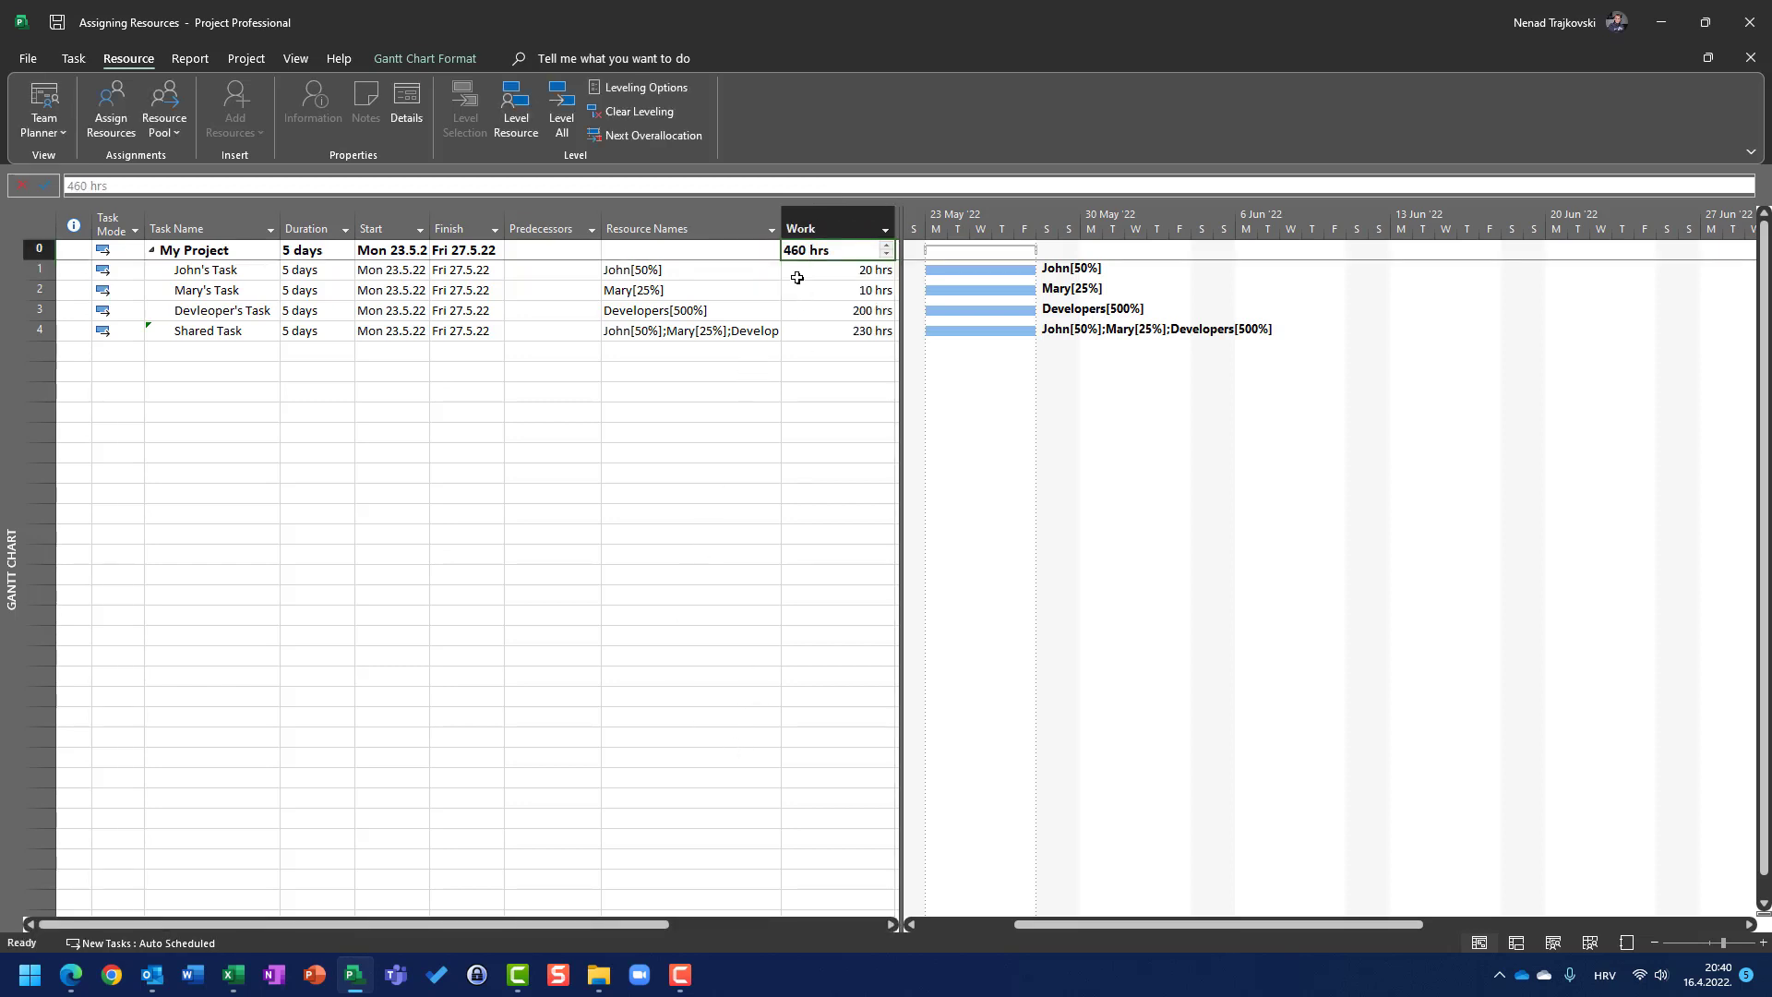
key(Down)
key(Down)
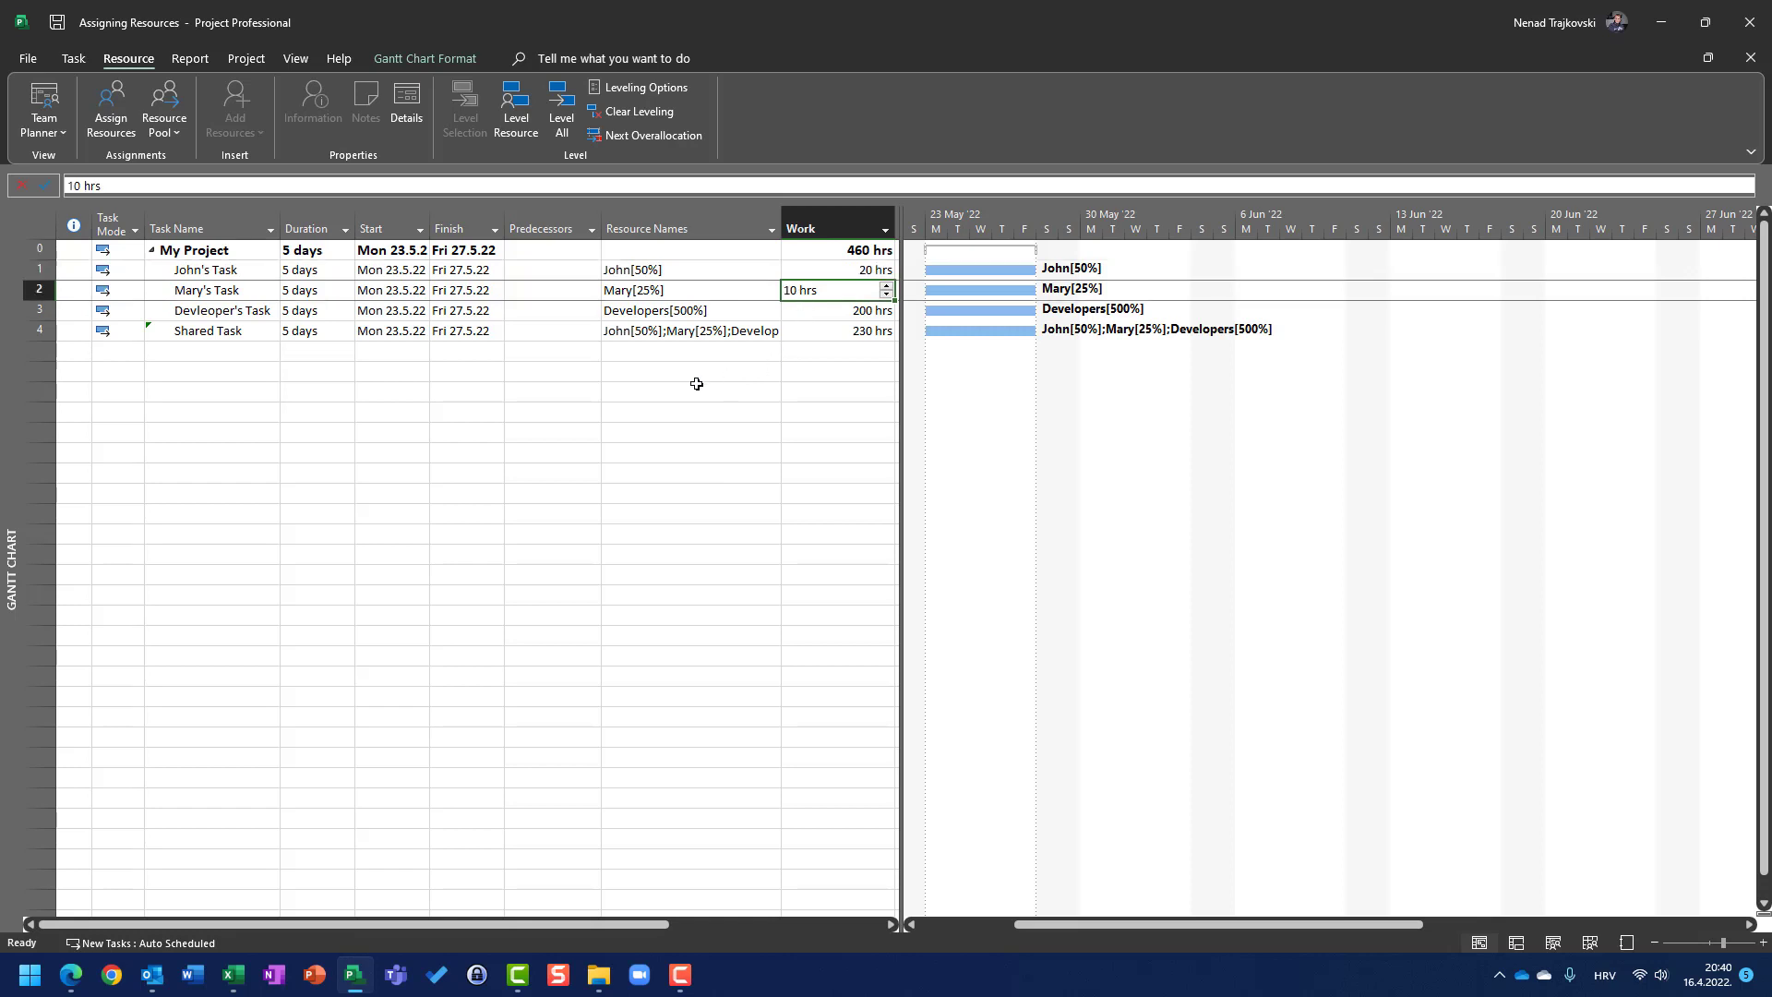
Add Noone's Task with a 5-day duration and no resources, leaving 0 hrs of work.
click(220, 373)
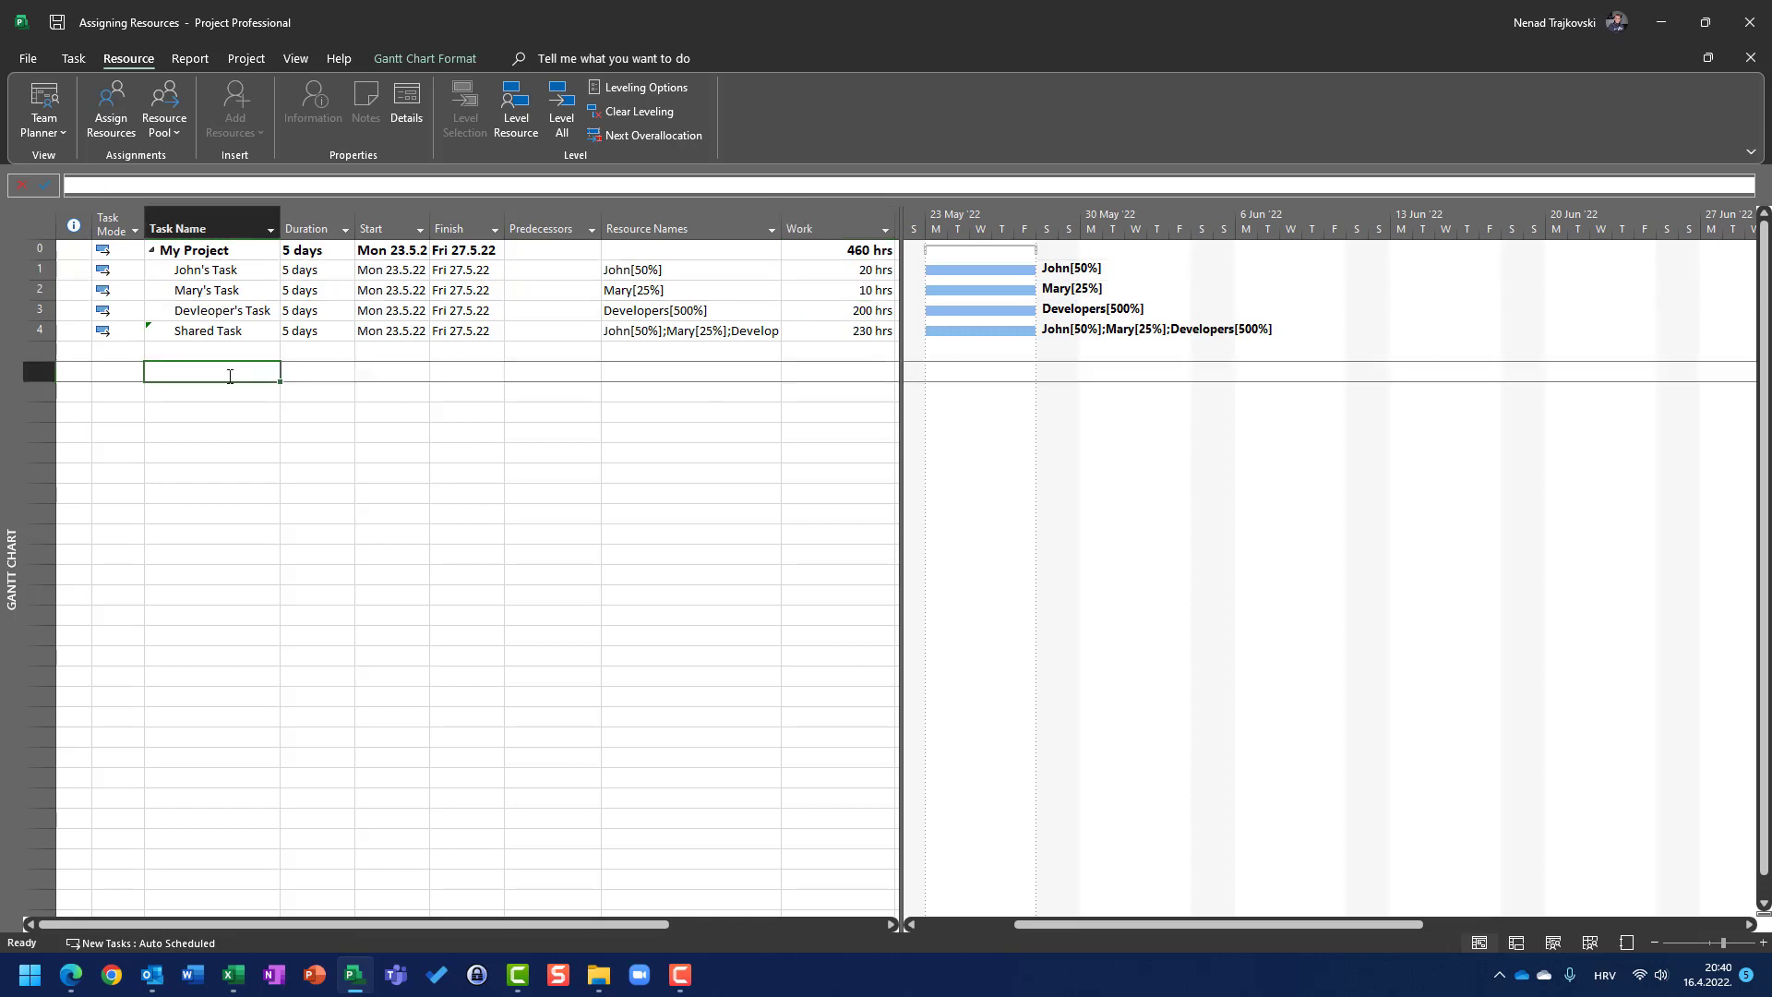
text(Noone)
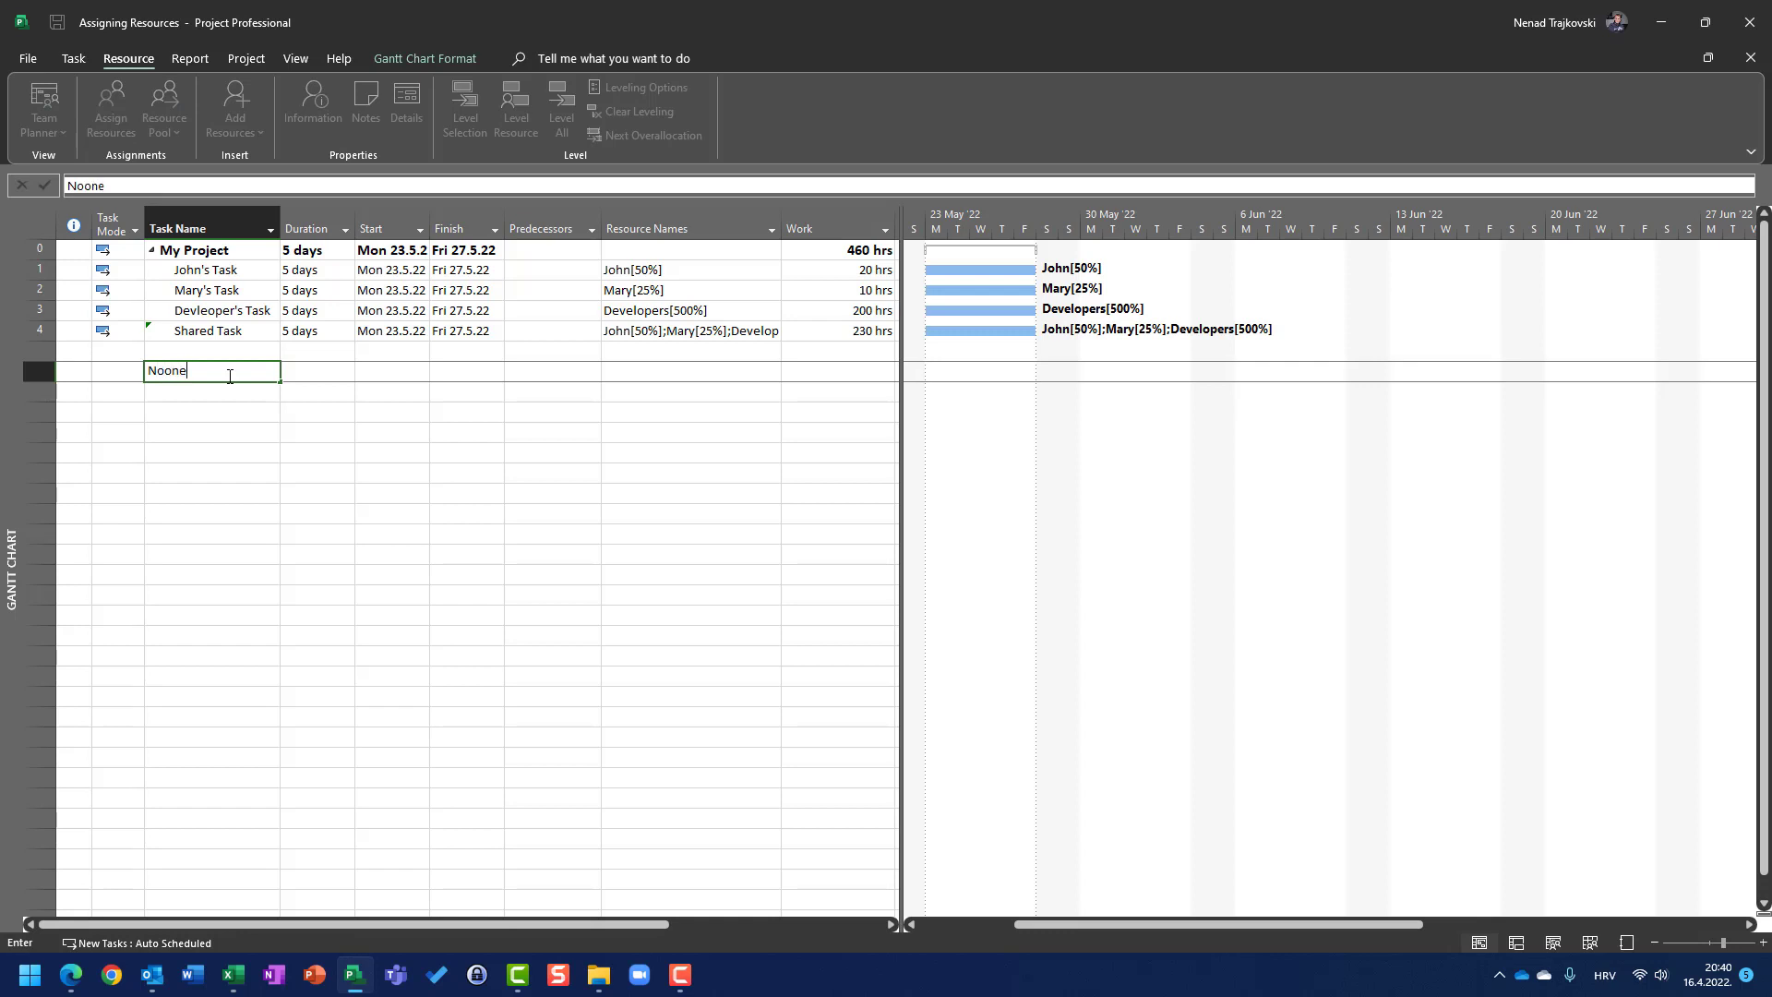
text('s Task)
key(Tab)
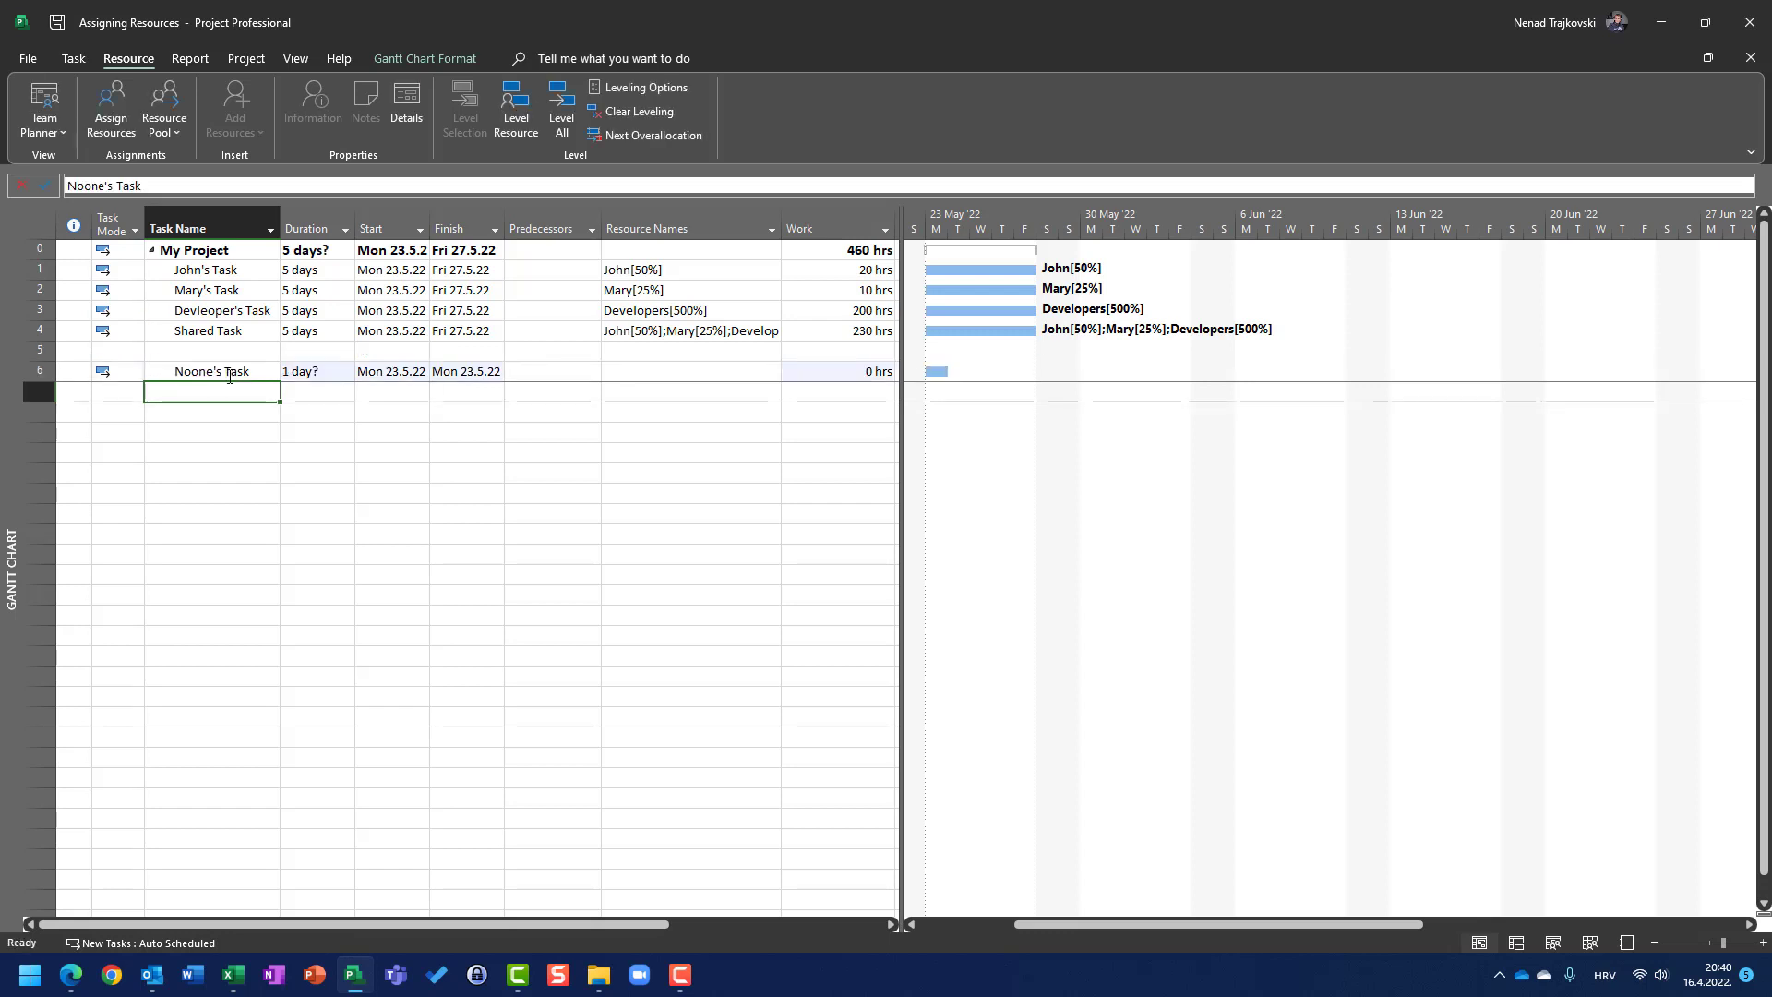
text(5)
key(Tab)
key(Tab)
key(Tab)
key(Tab)
key(Tab)
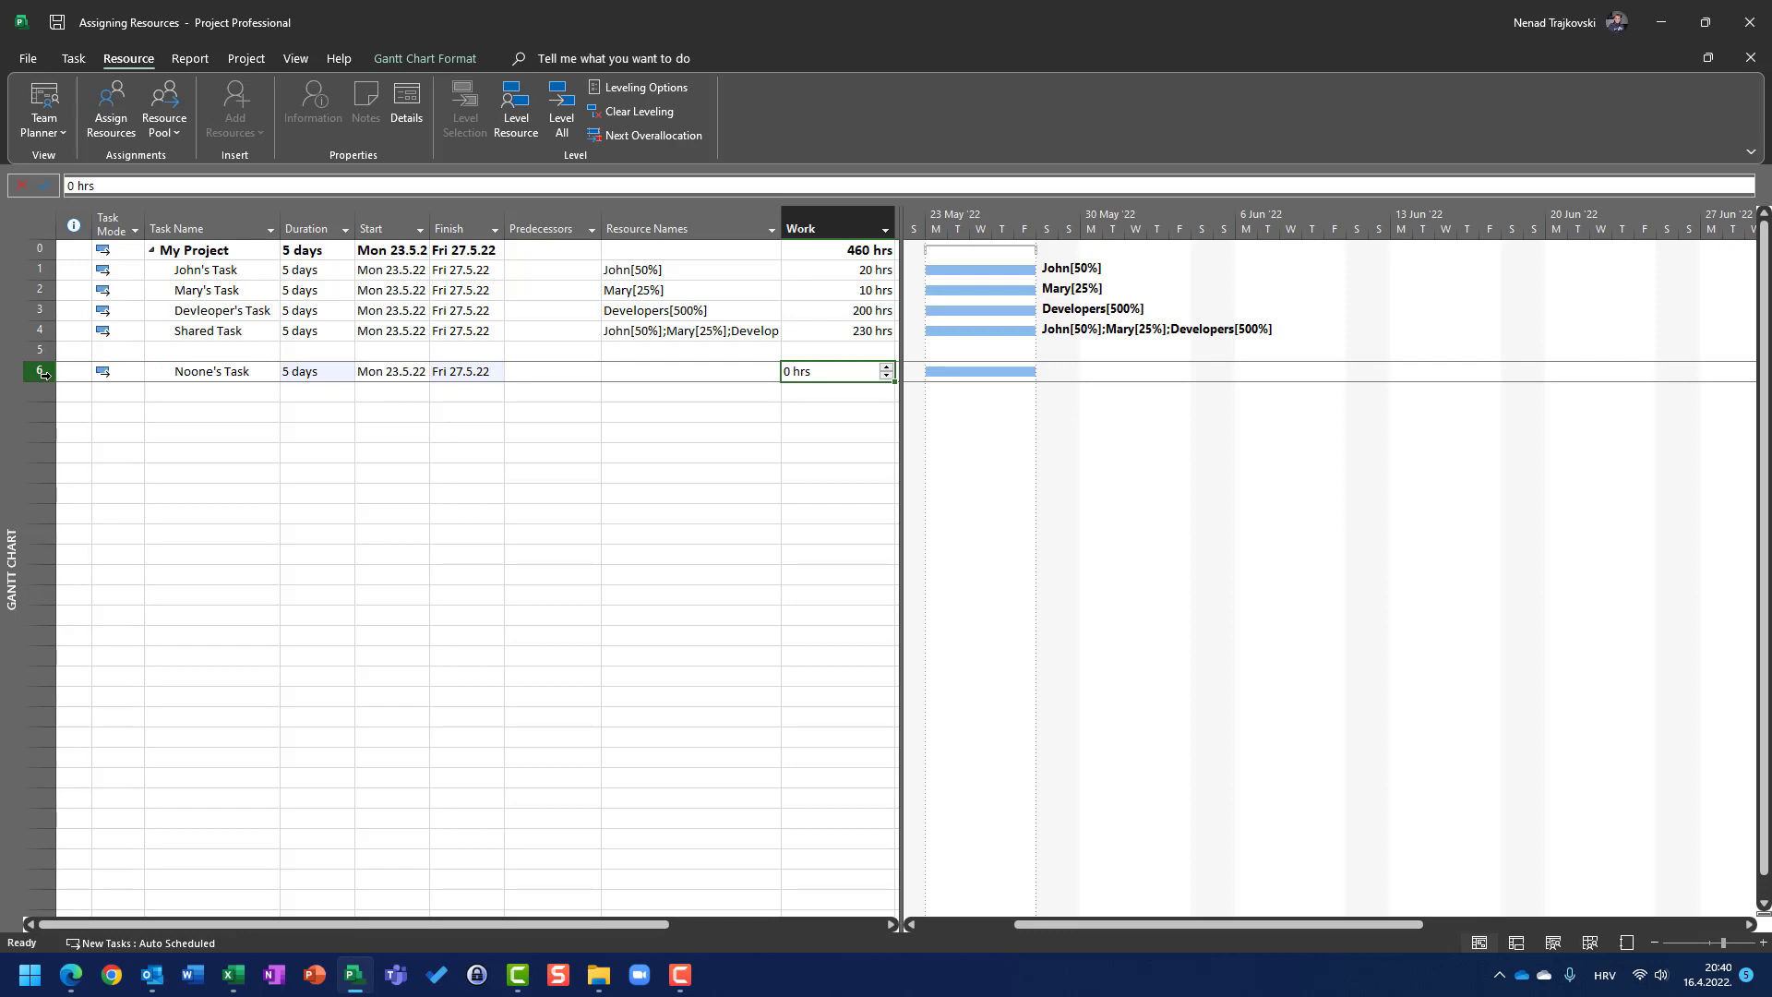
click(43, 372)
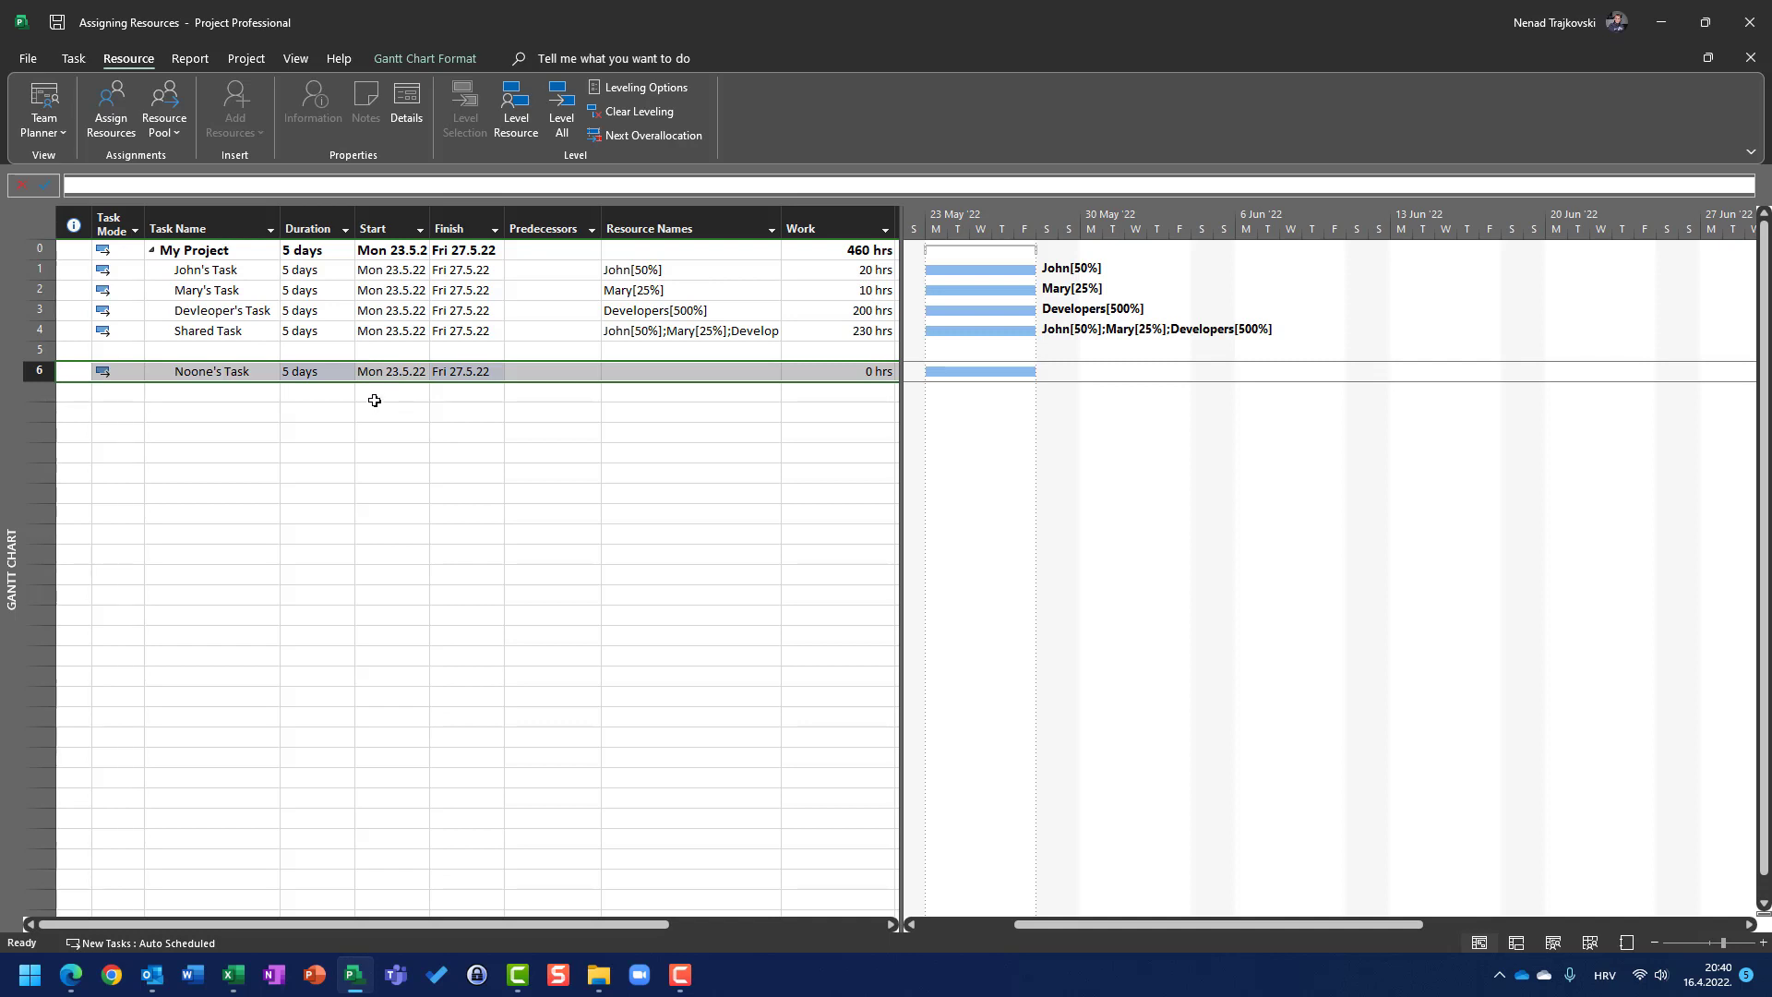
key(Delete)
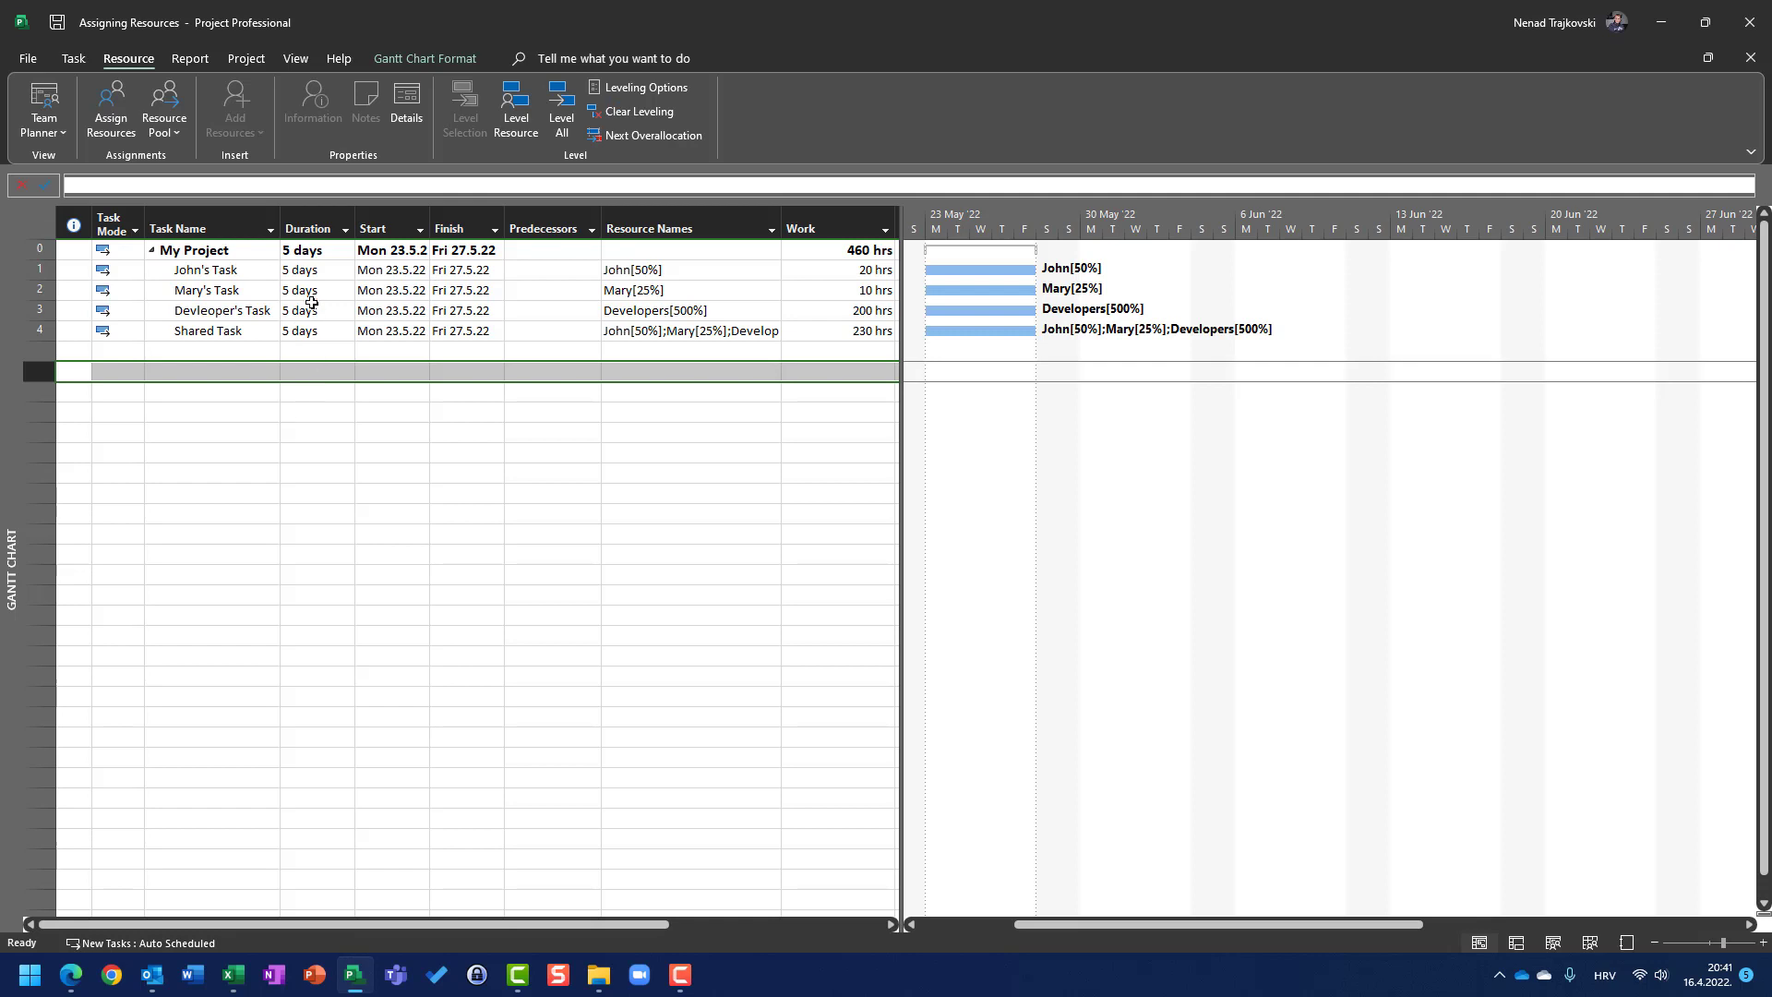
click(316, 271)
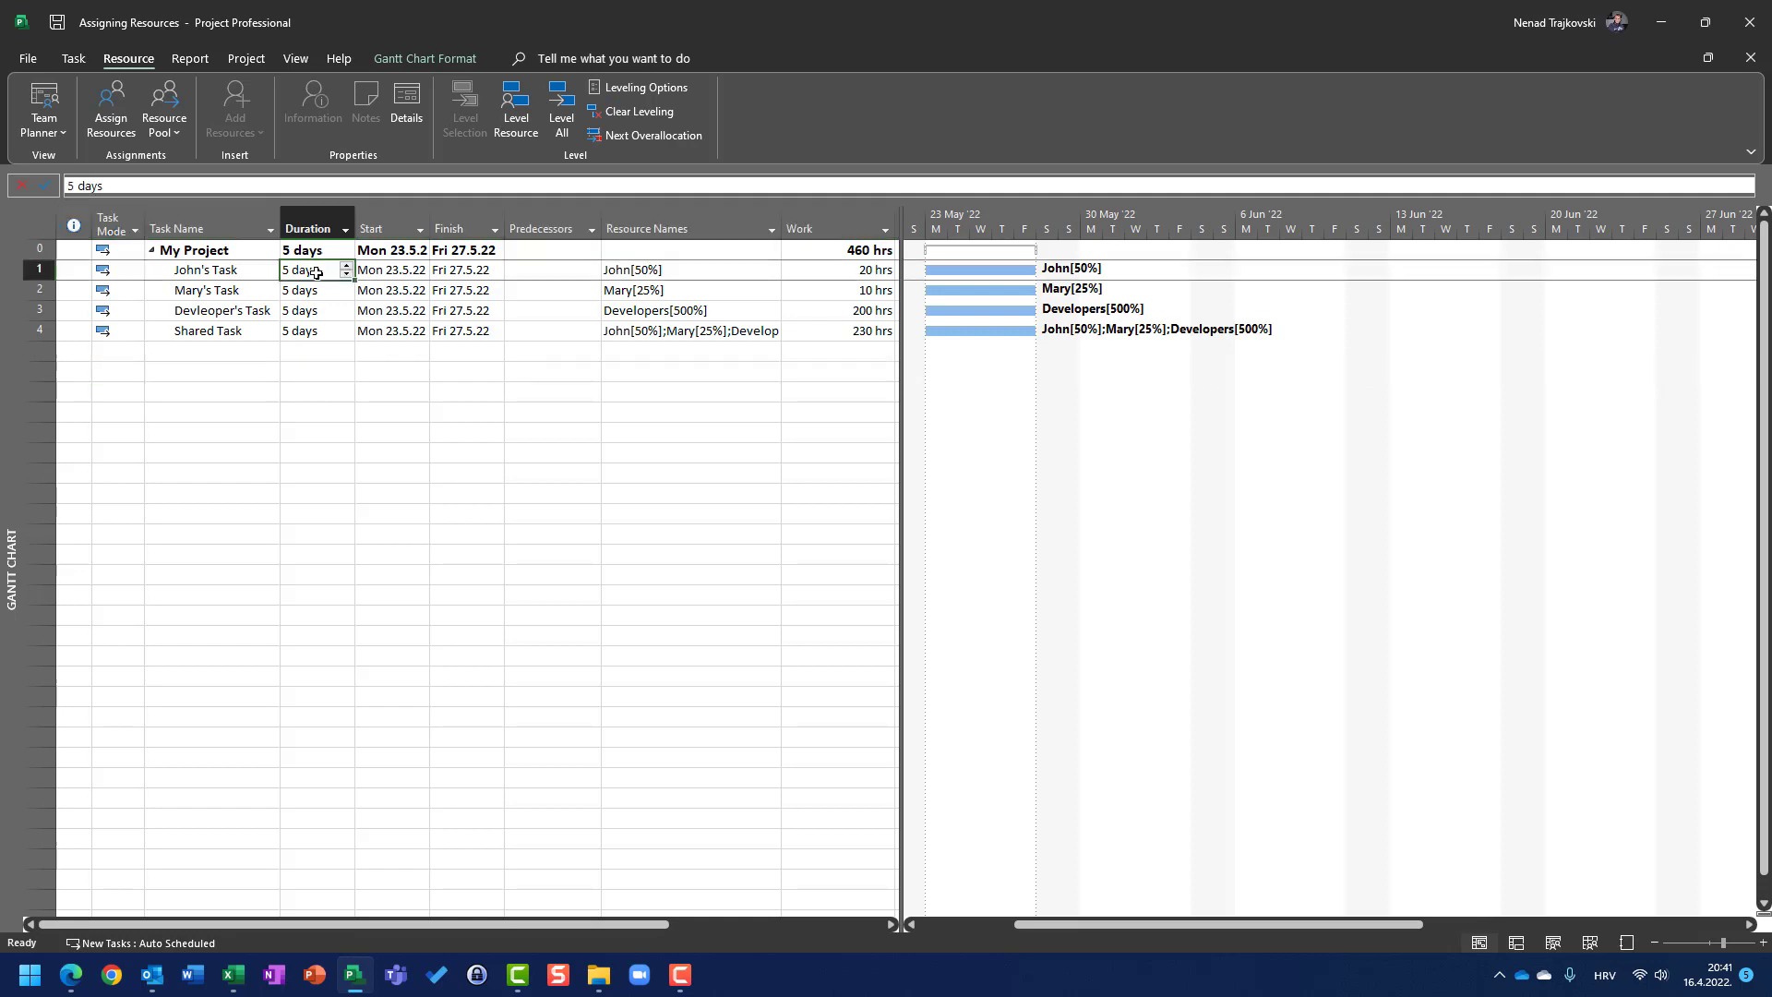
click(398, 274)
click(451, 274)
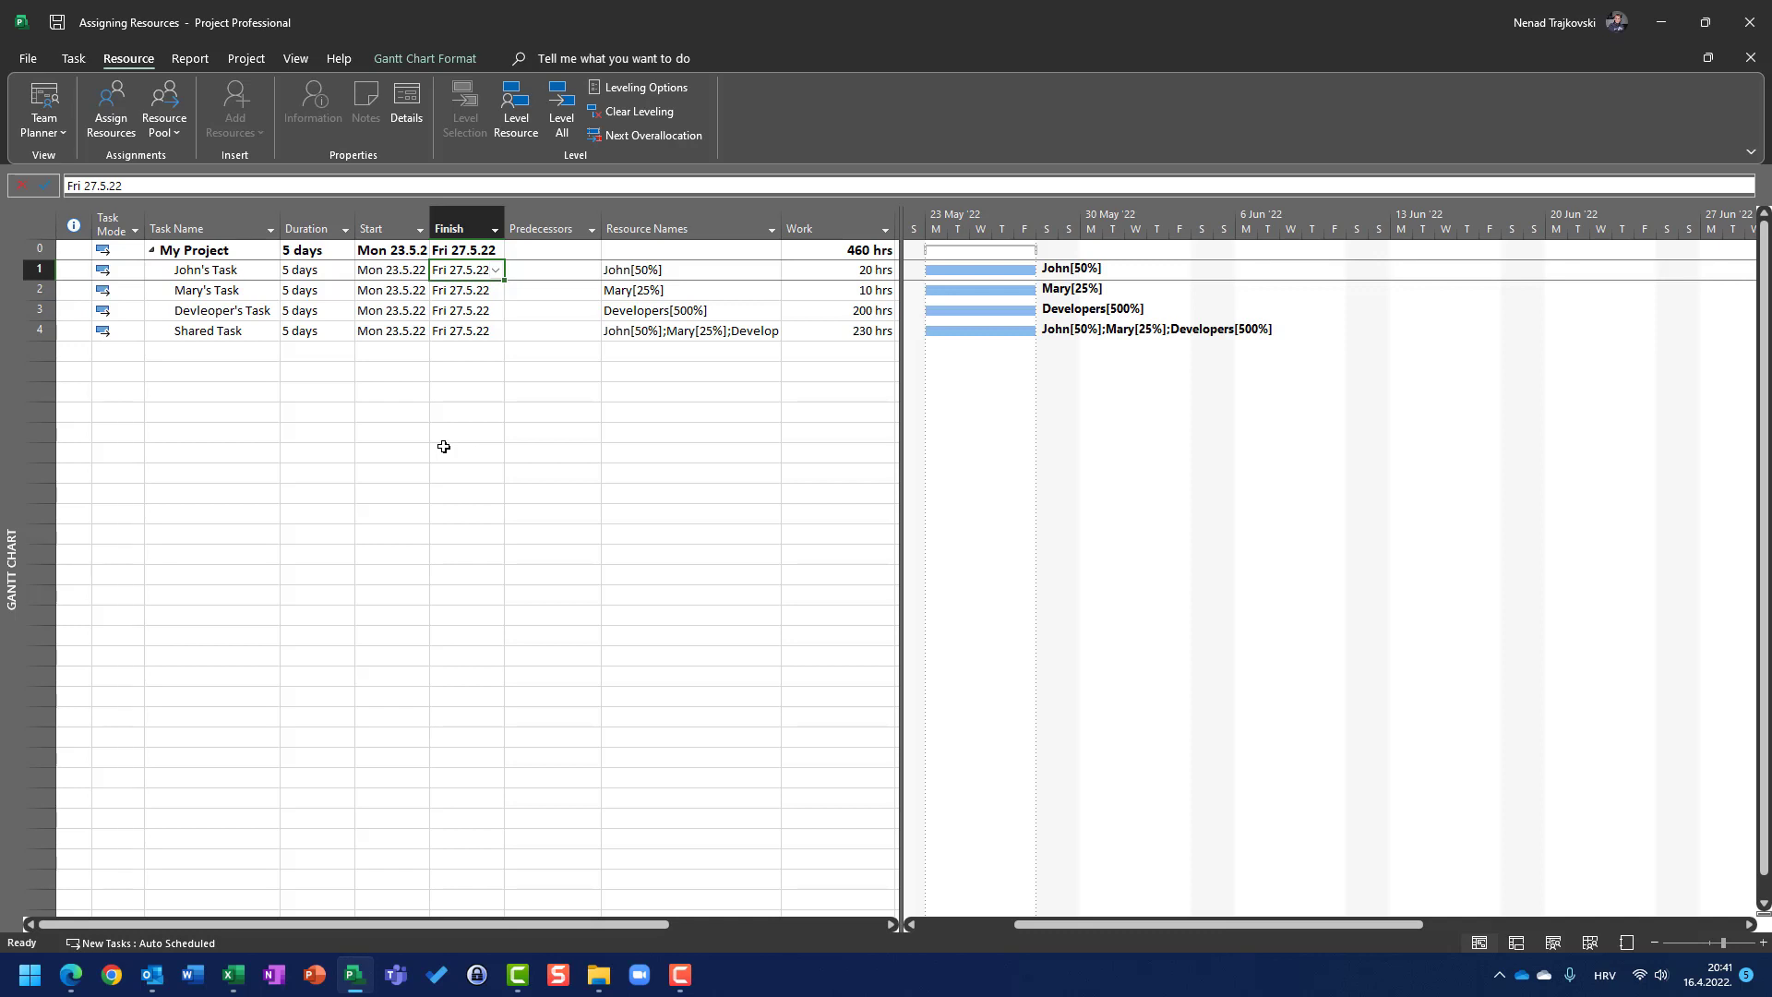
key(Left)
key(Left)
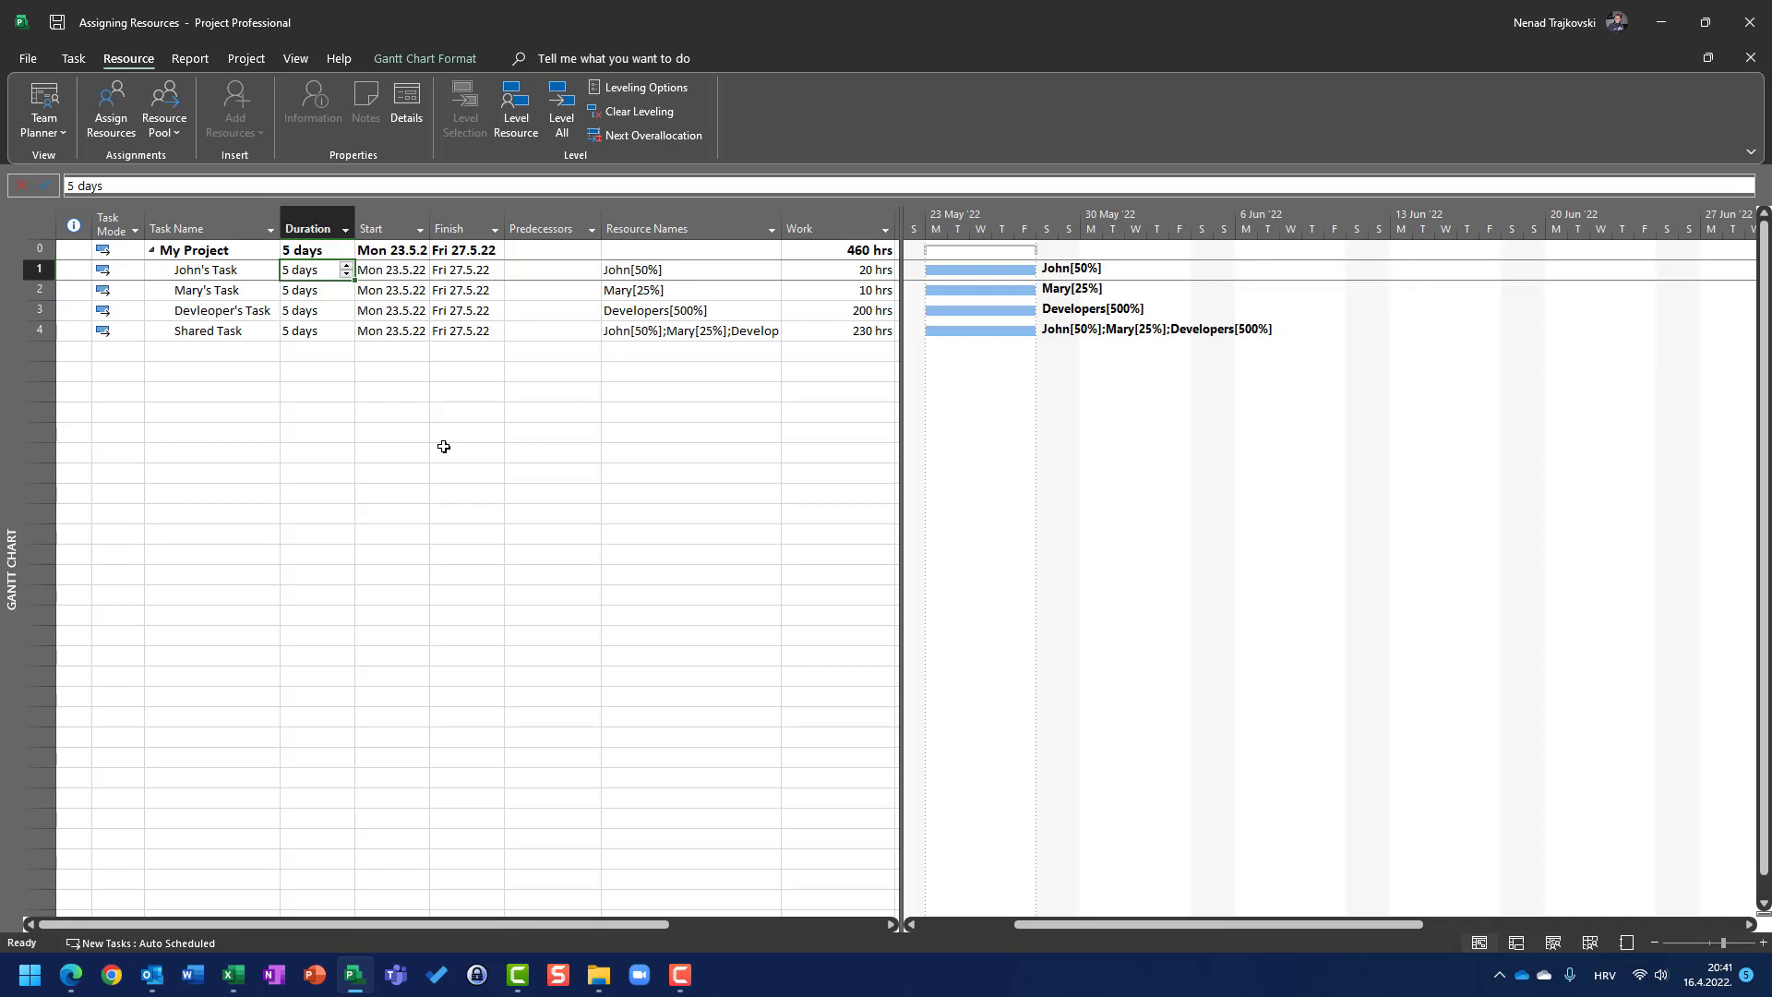
key(Right)
key(Right)
key(Right)
key(Right)
key(Right)
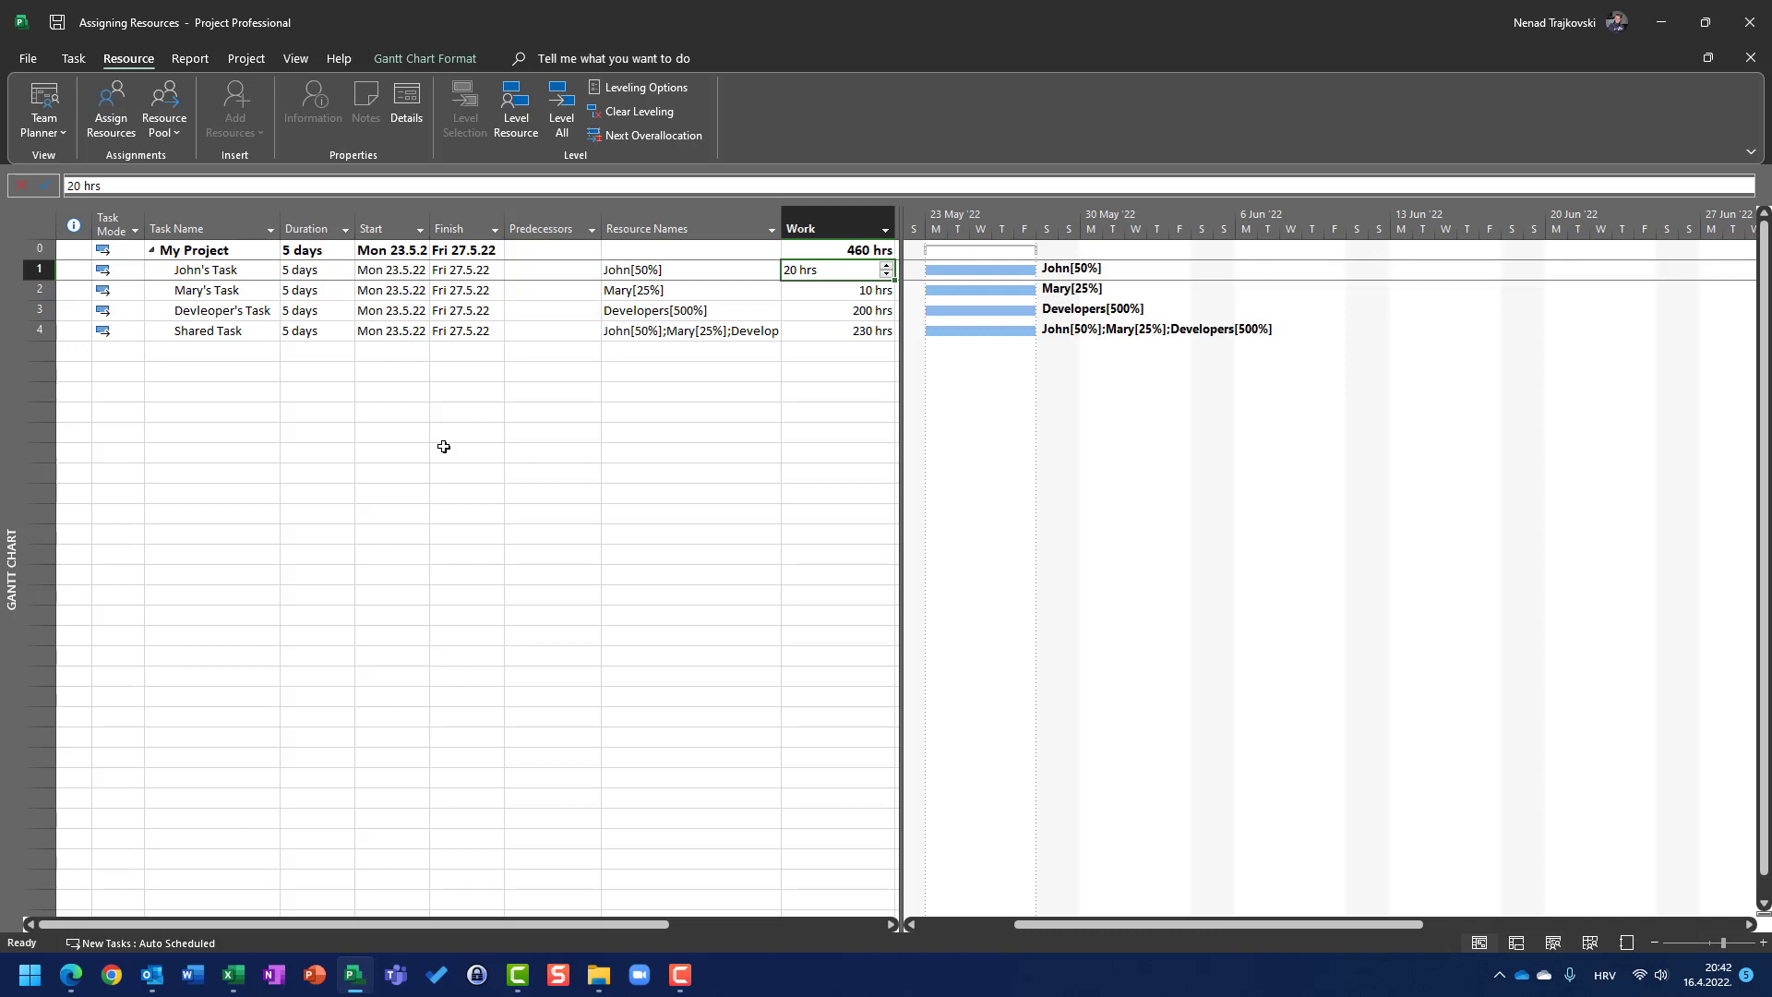
key(Left)
key(Left)
key(Left)
key(Left)
key(Left)
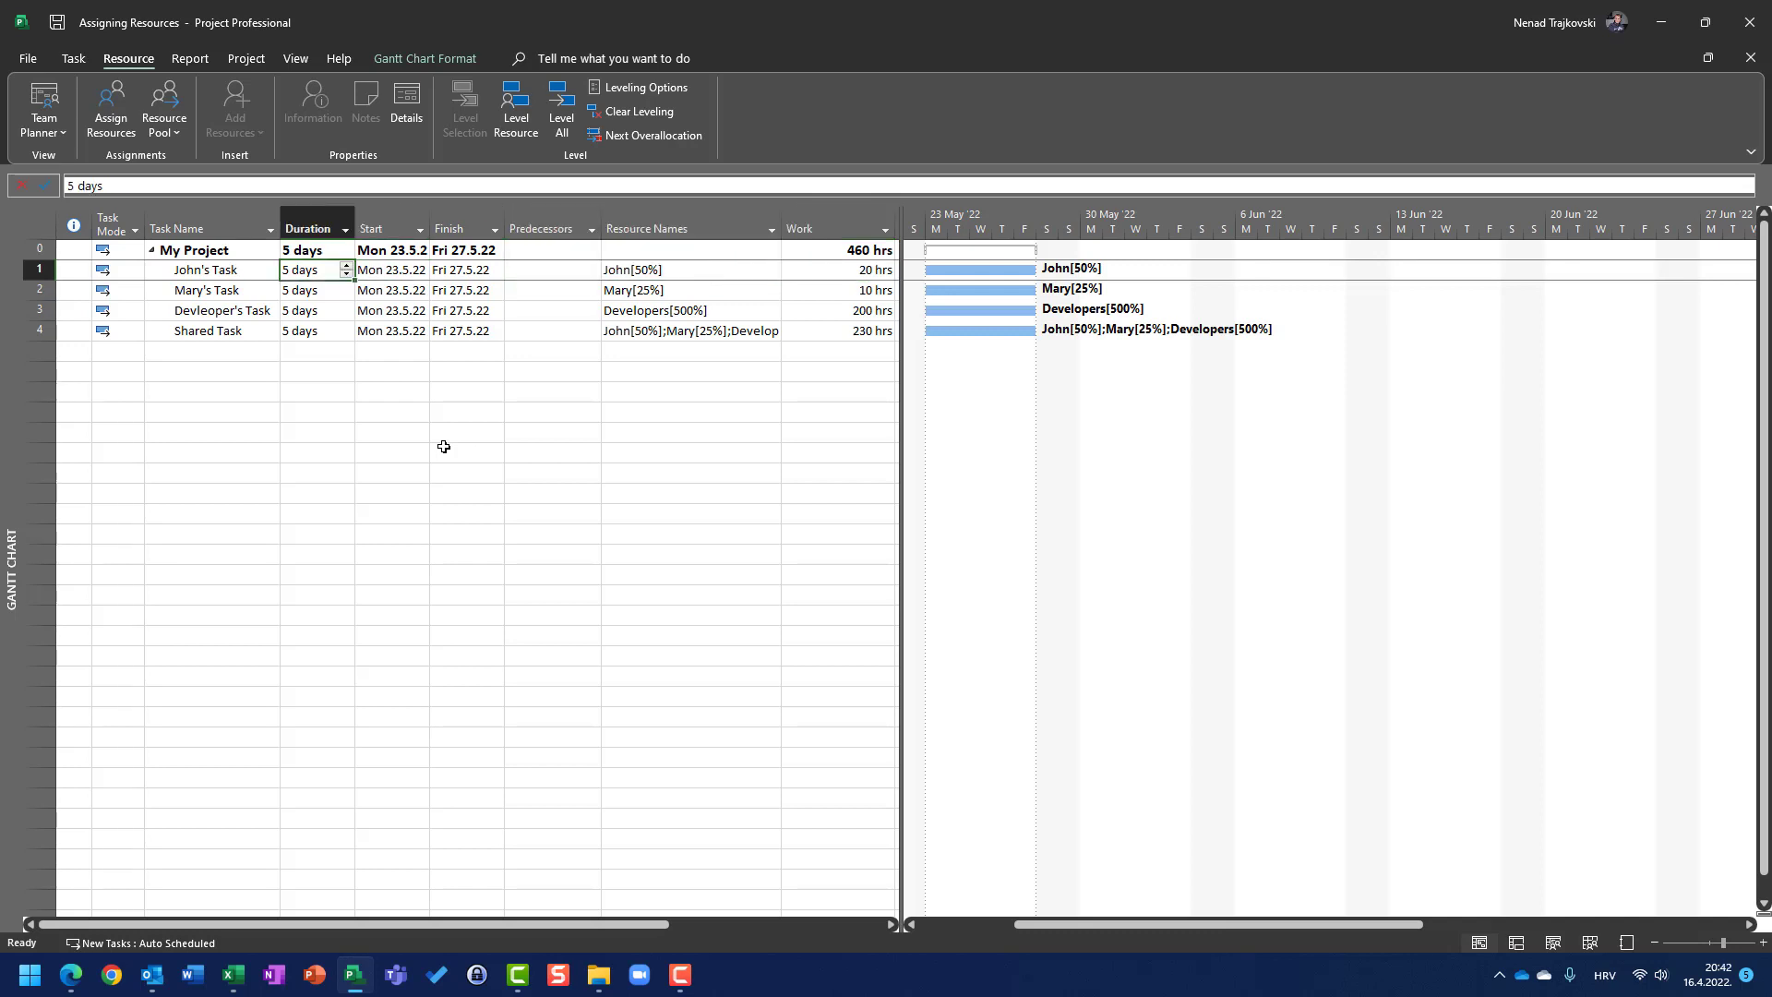
On the Resource Sheet, add a fourth work resource with its name and initial.
click(307, 61)
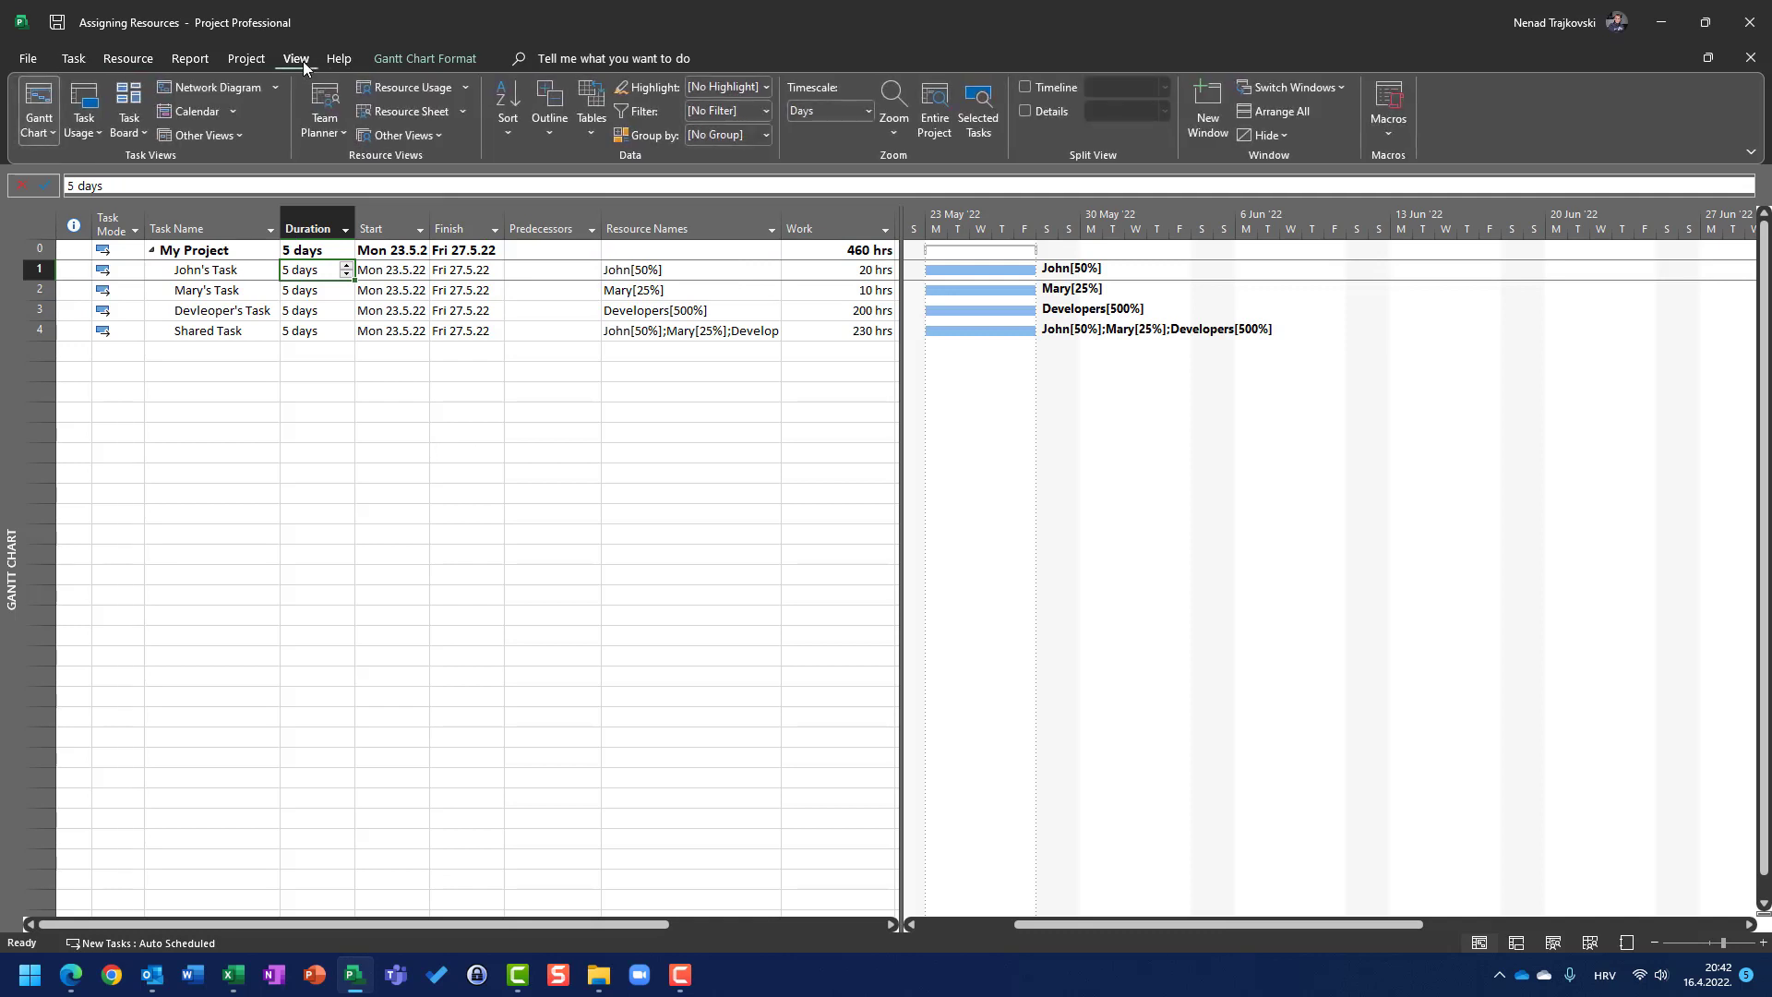
click(403, 114)
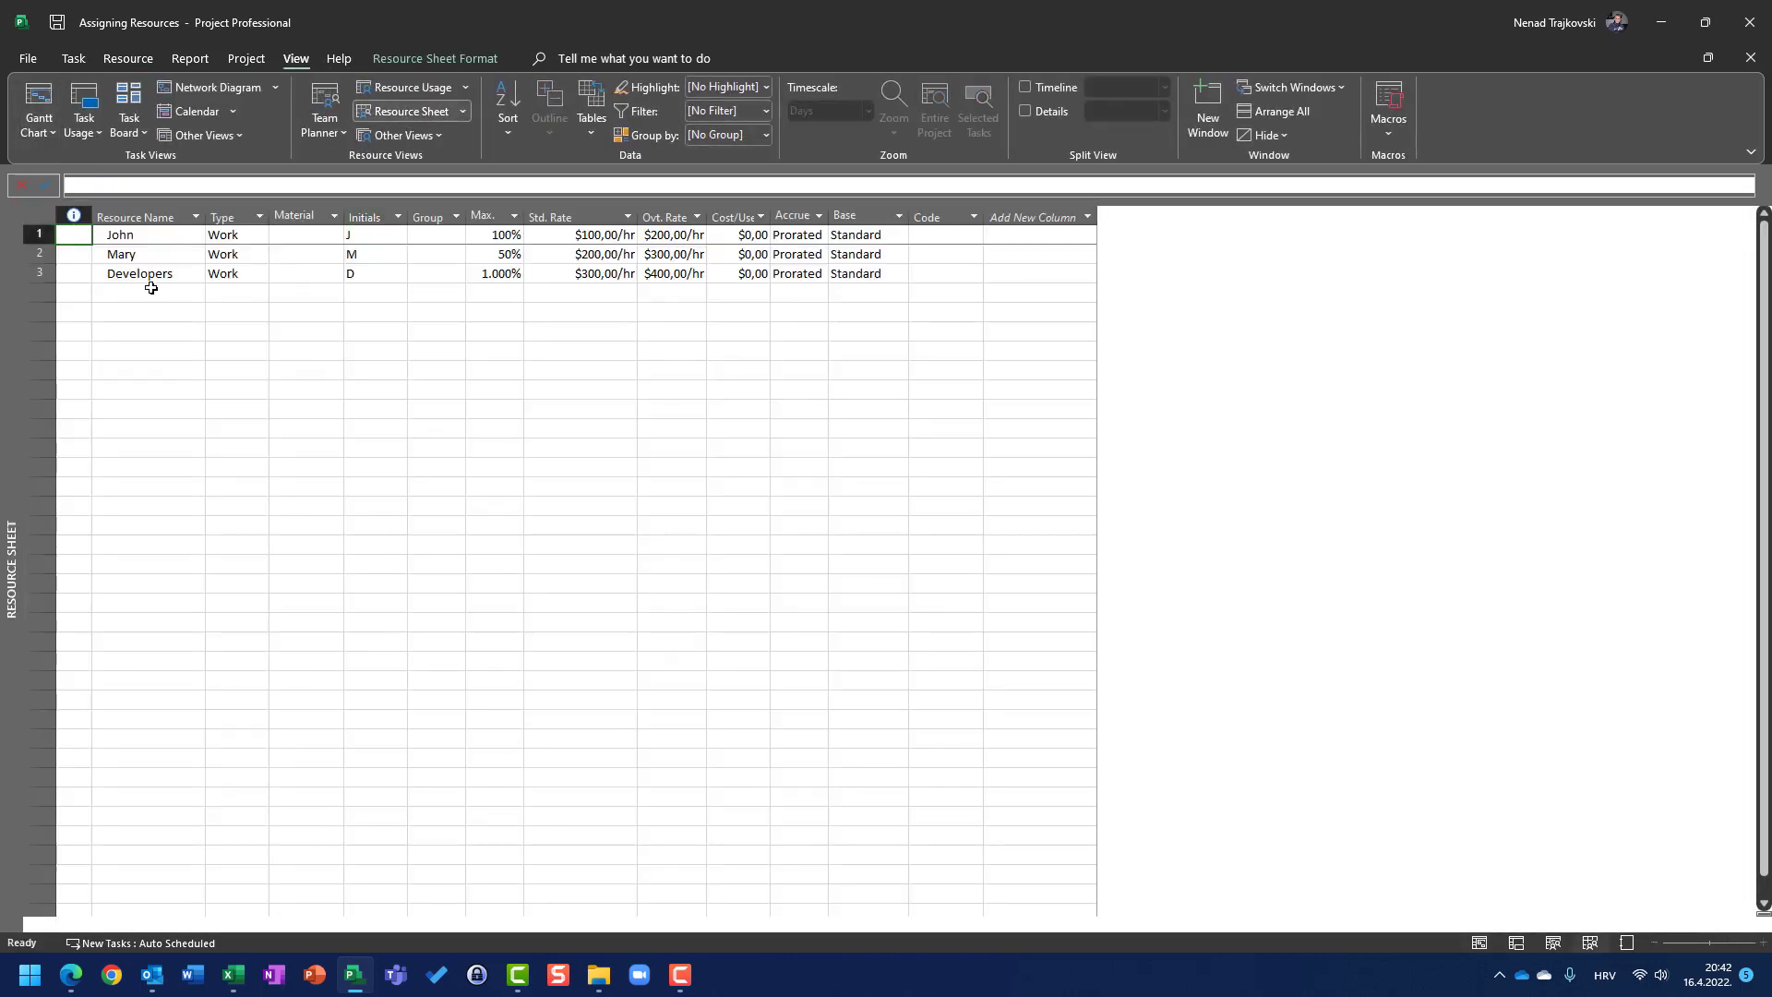
click(159, 294)
text(Ne)
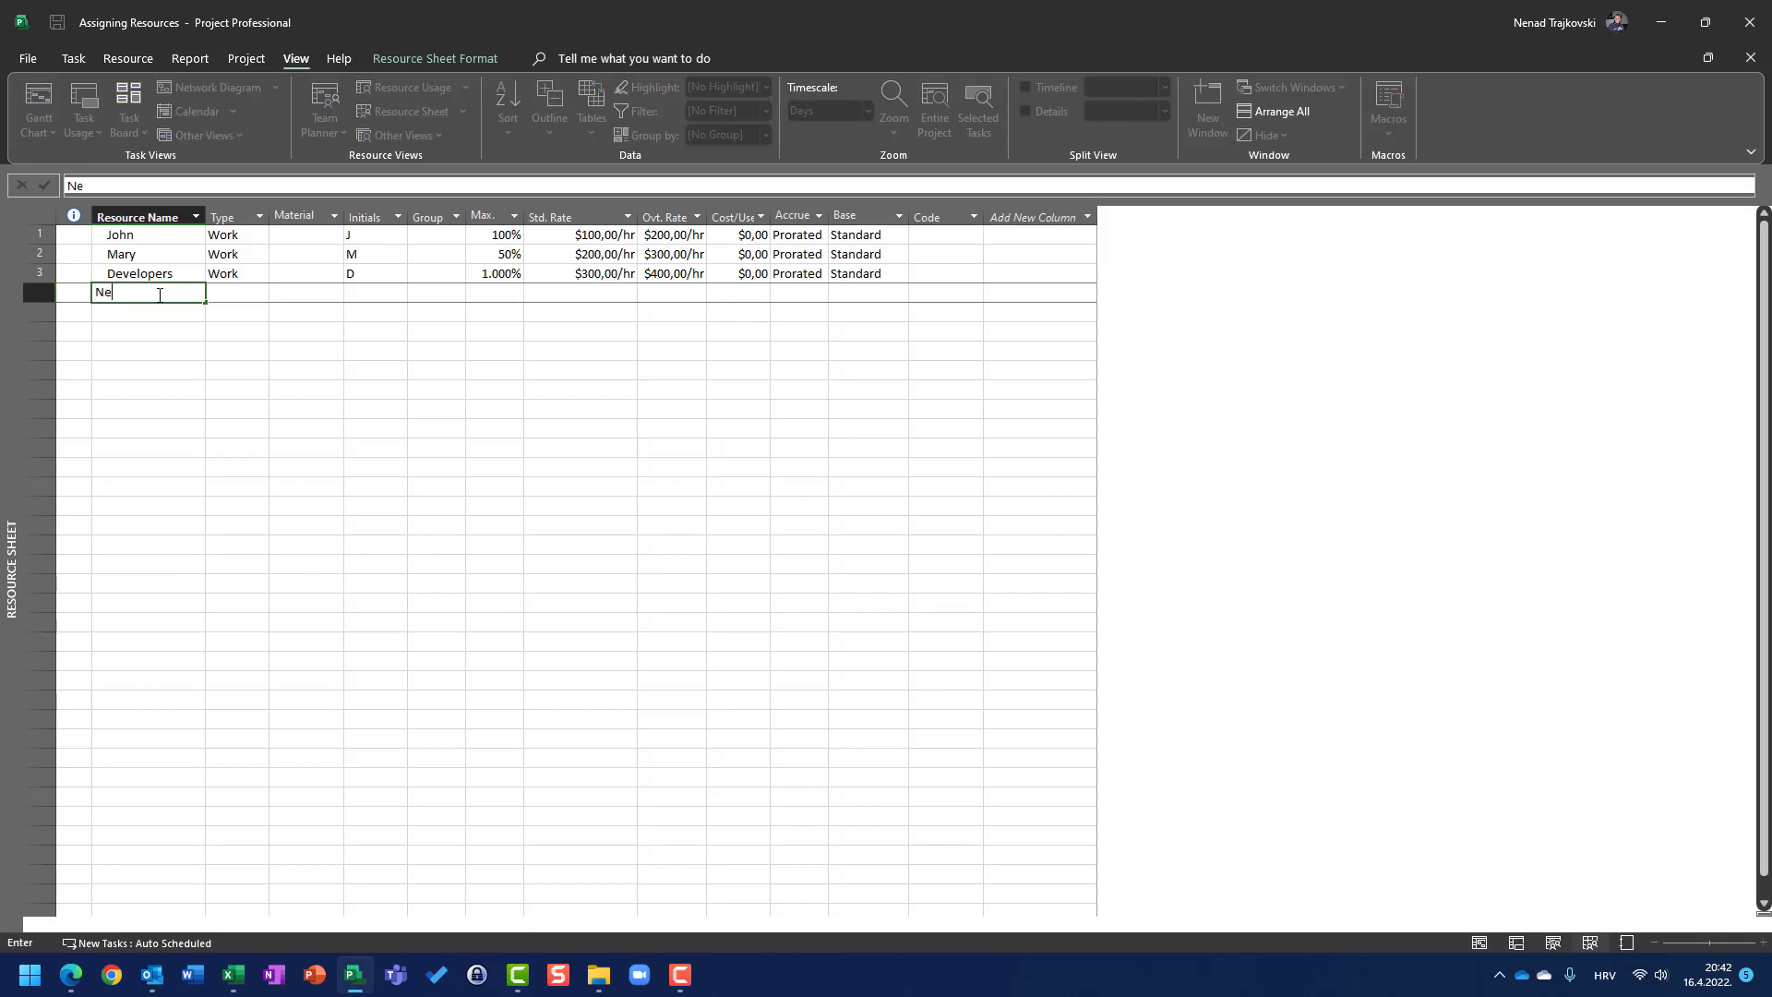
text(nad)
key(Tab)
key(Tab)
key(Tab)
text(N)
key(Tab)
key(Tab)
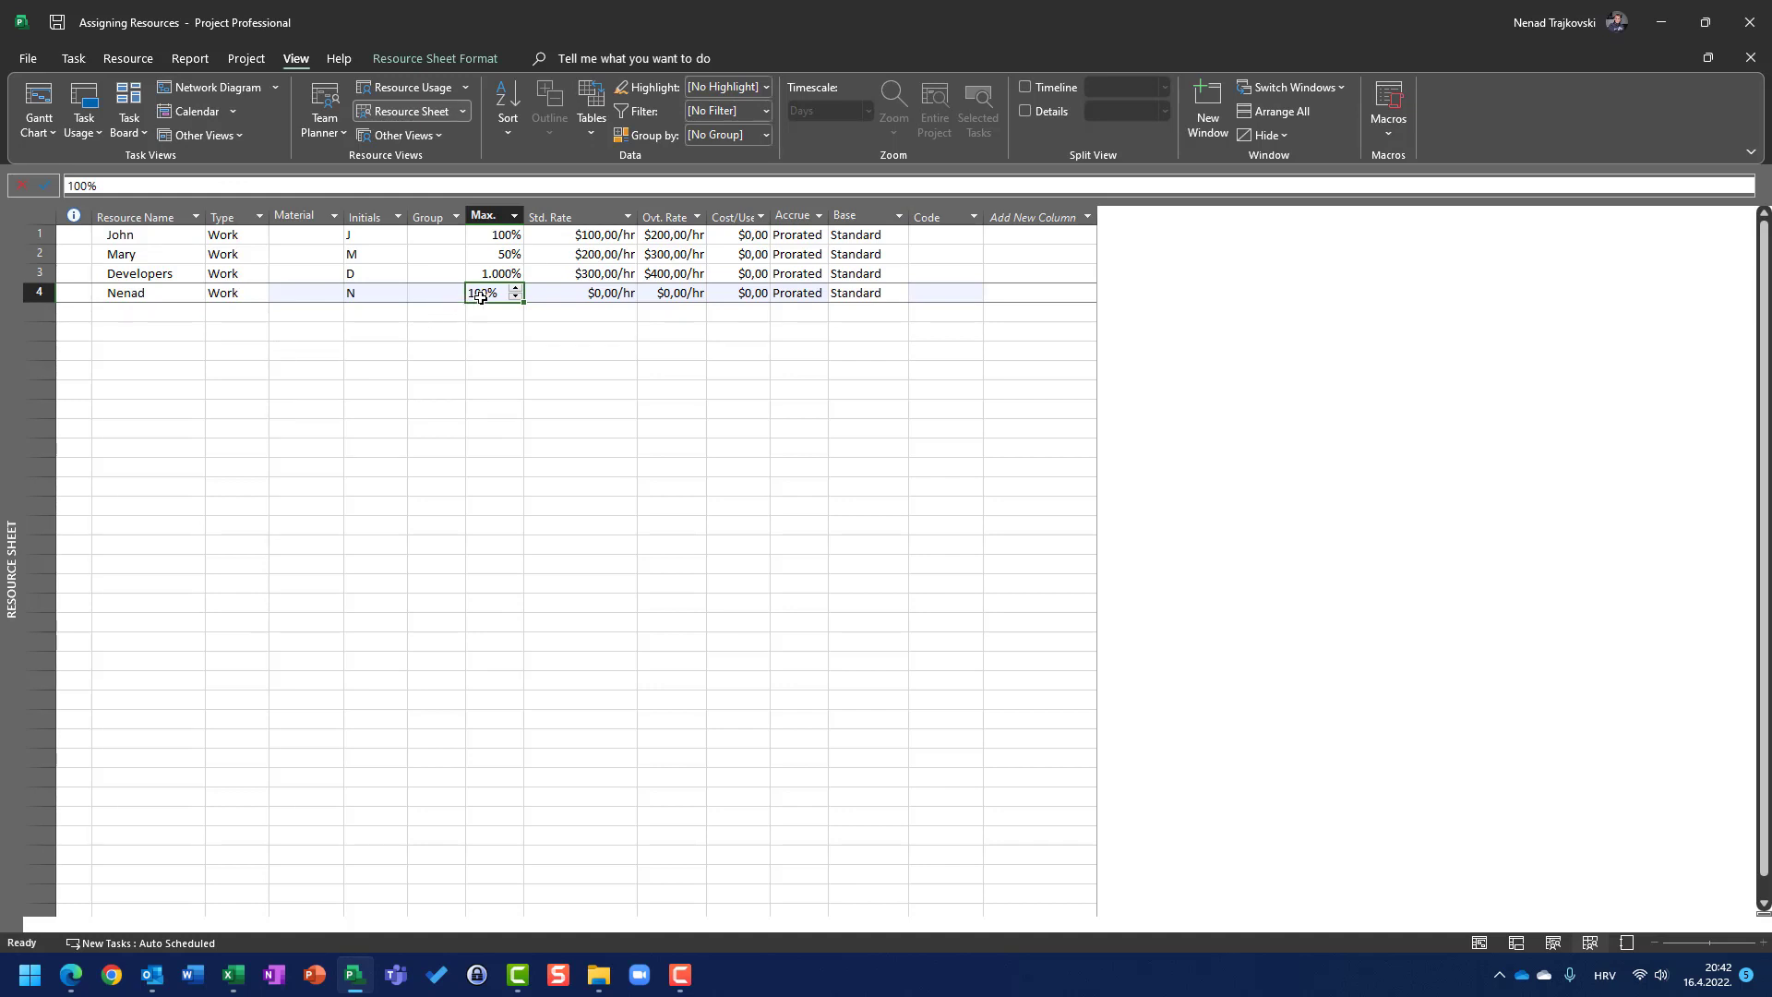
click(246, 59)
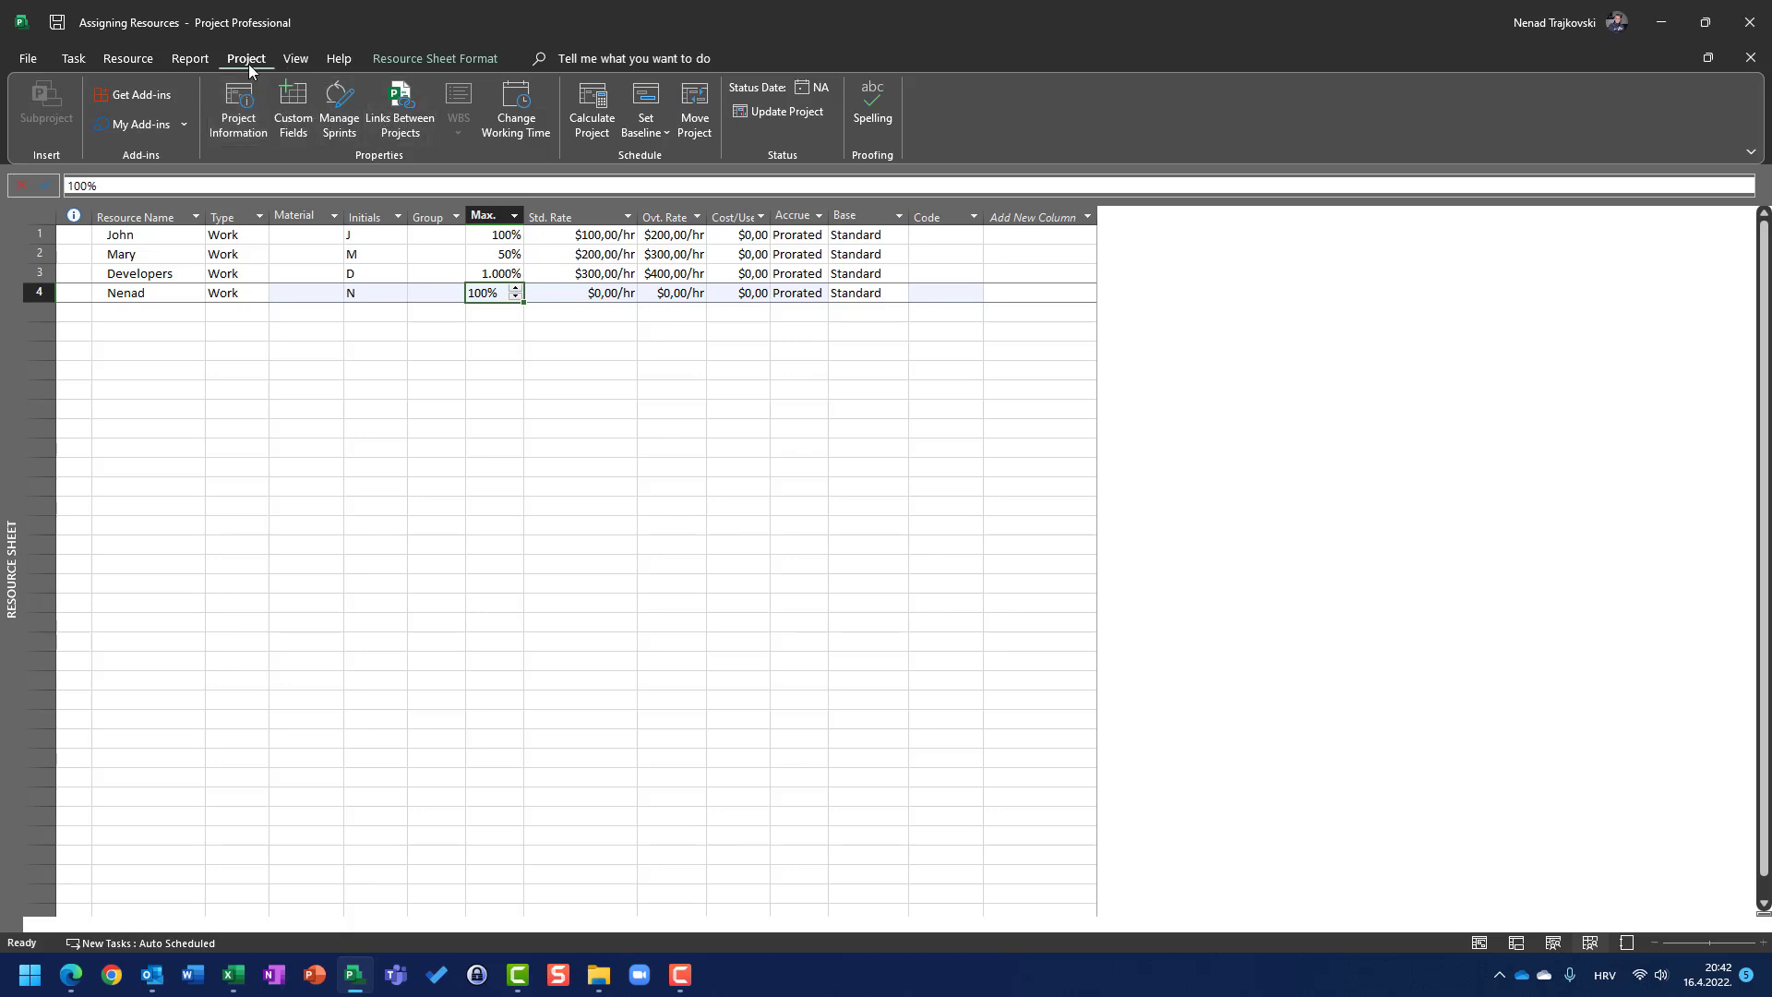
Review the default work week's 8:00–12:00 and 13:00–17:00 hours, then cancel without changes.
click(528, 107)
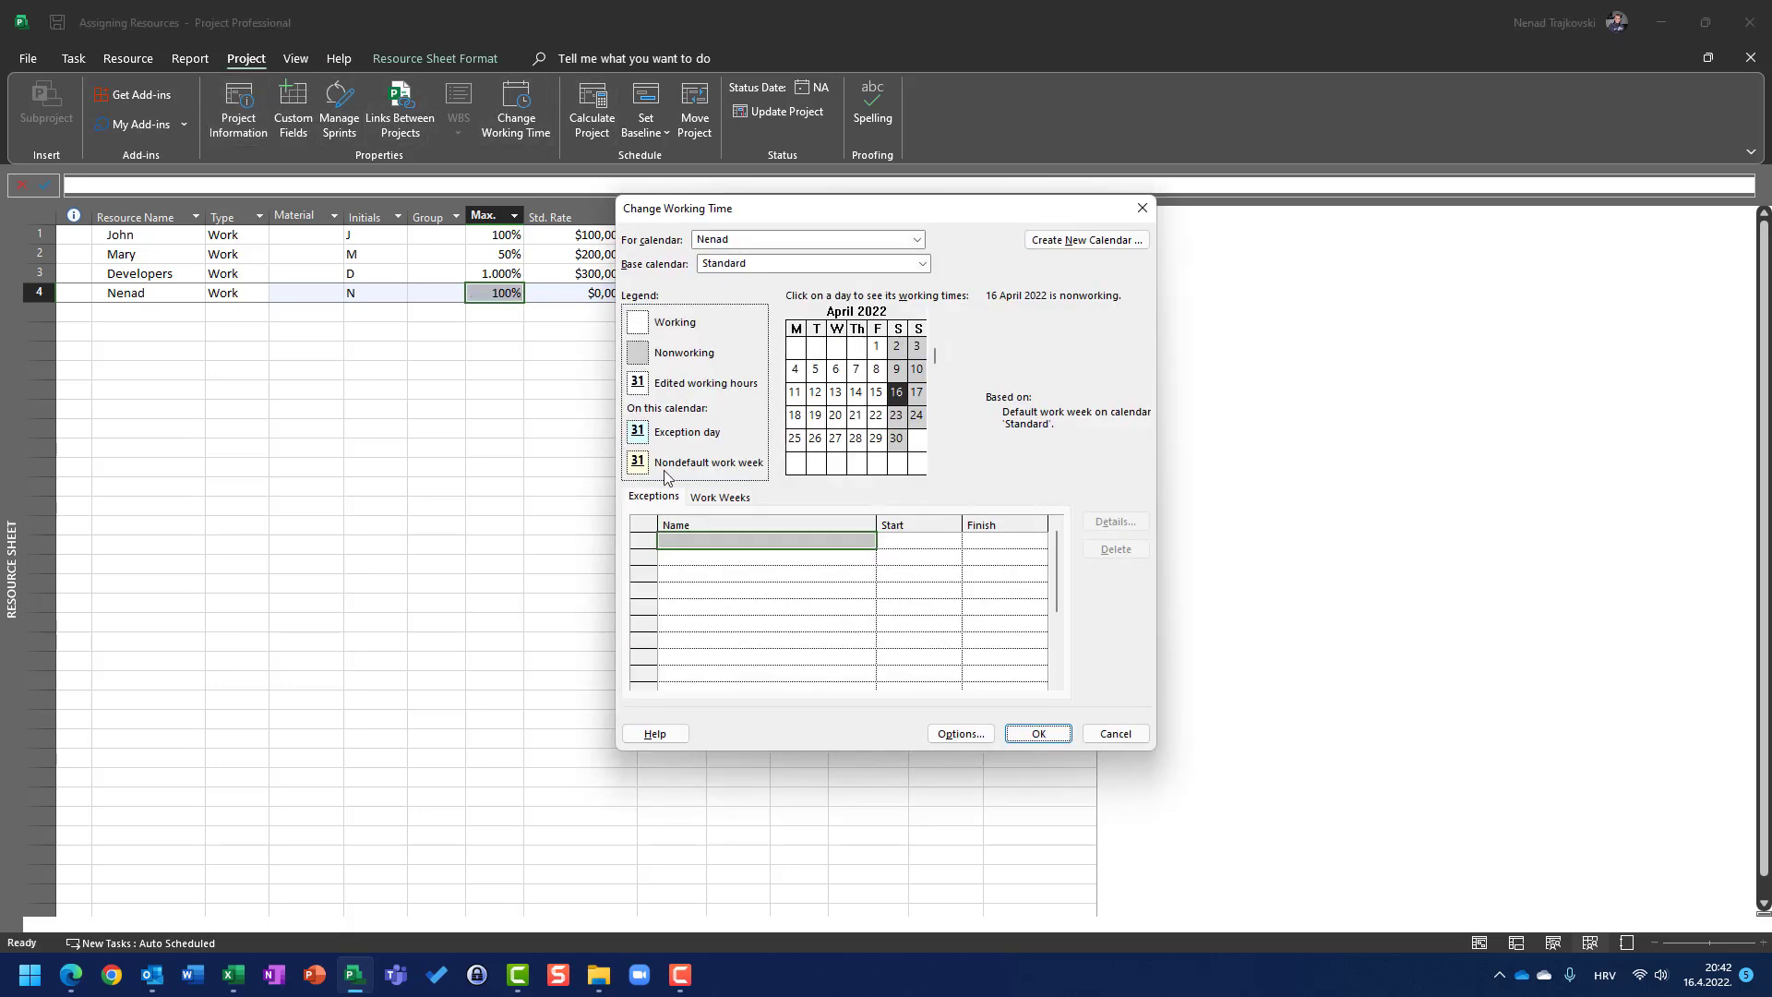
click(728, 498)
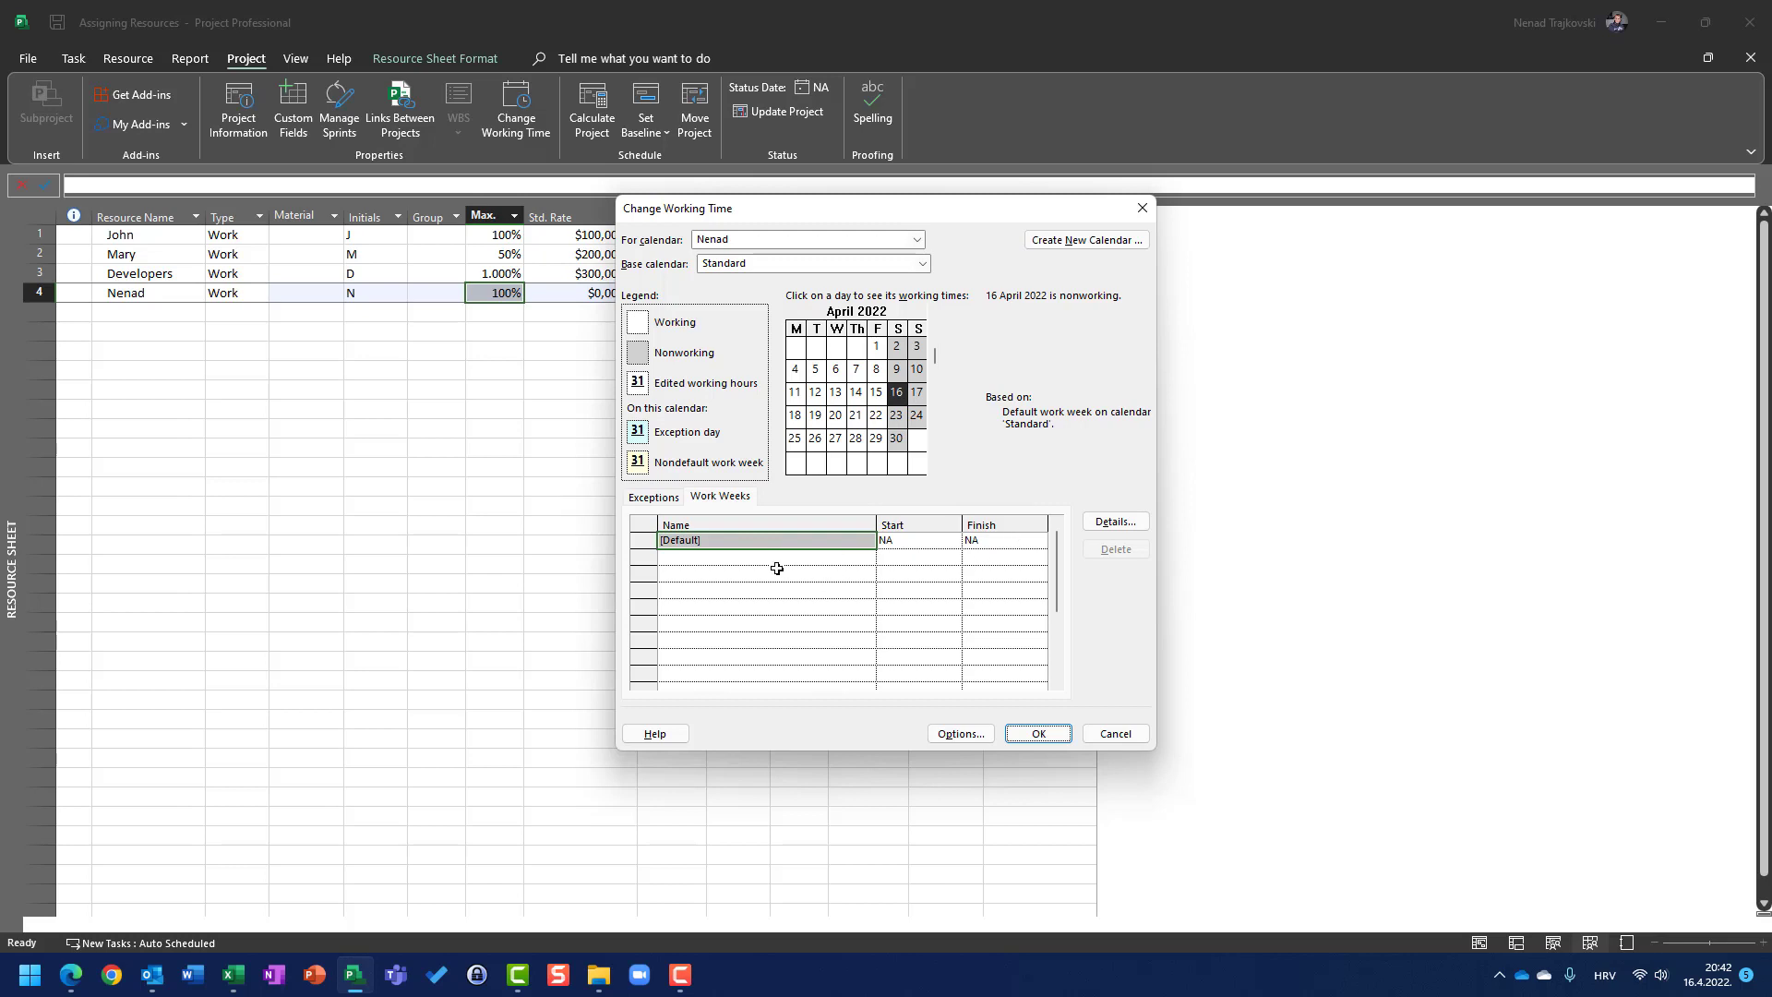
click(1100, 521)
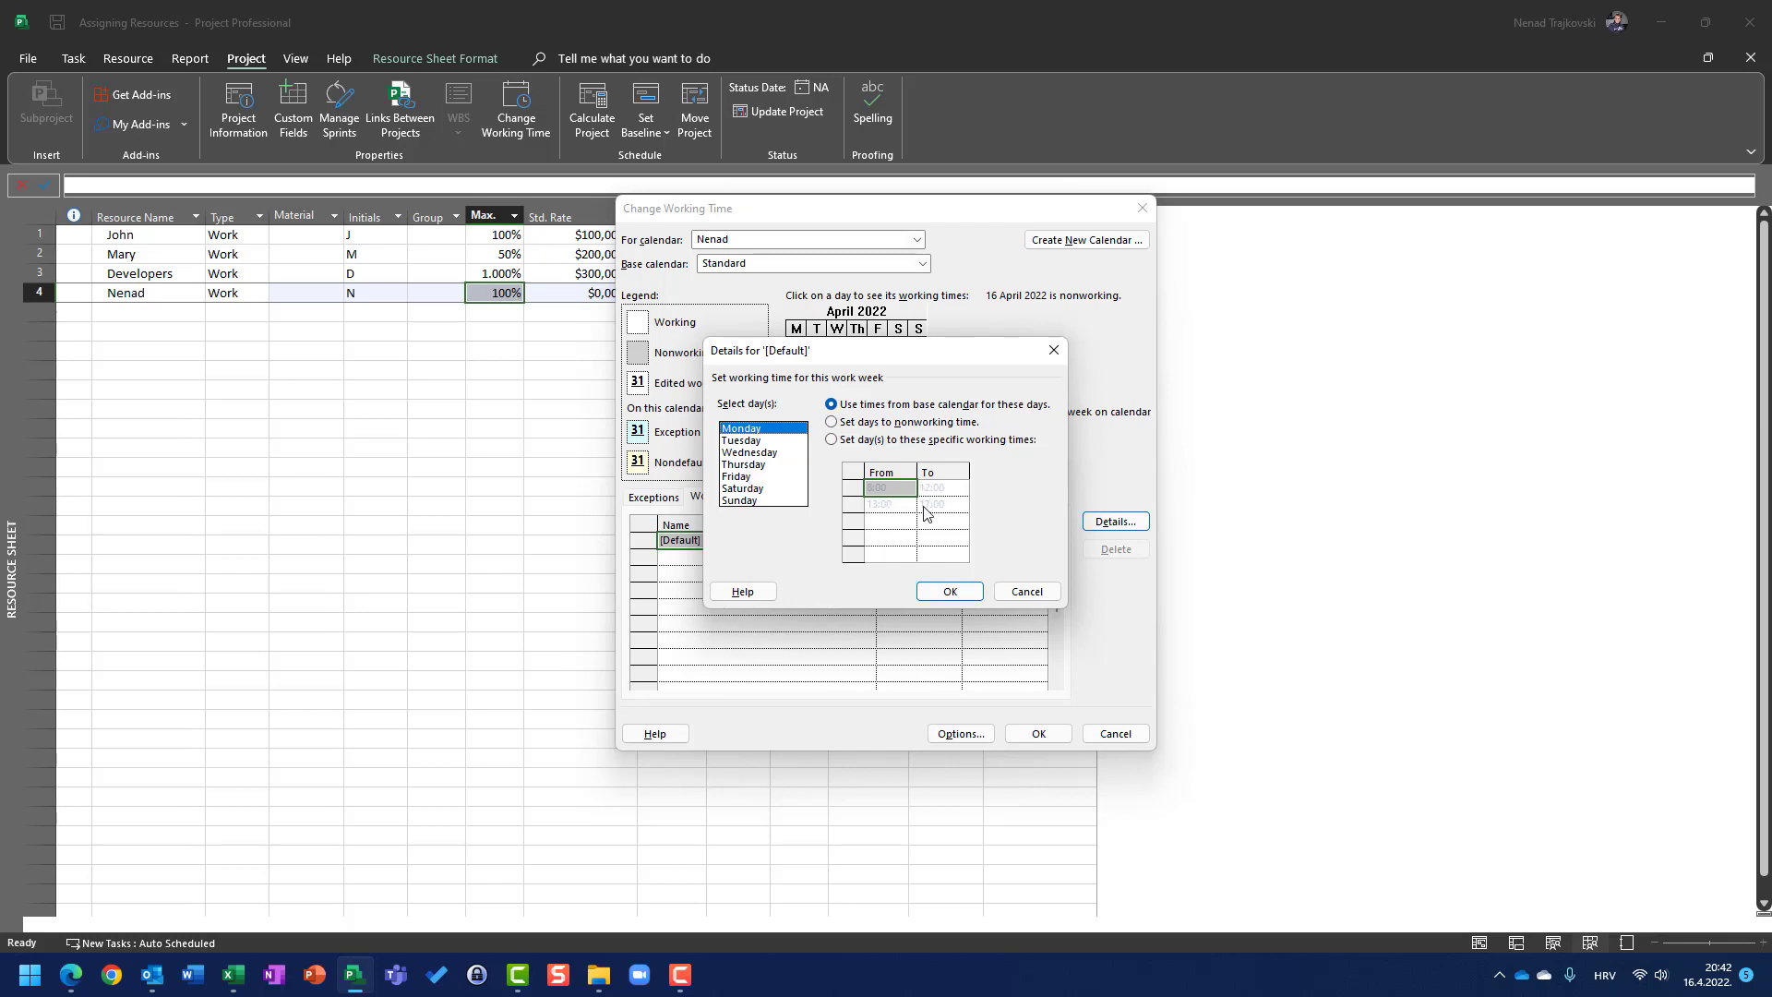
click(832, 439)
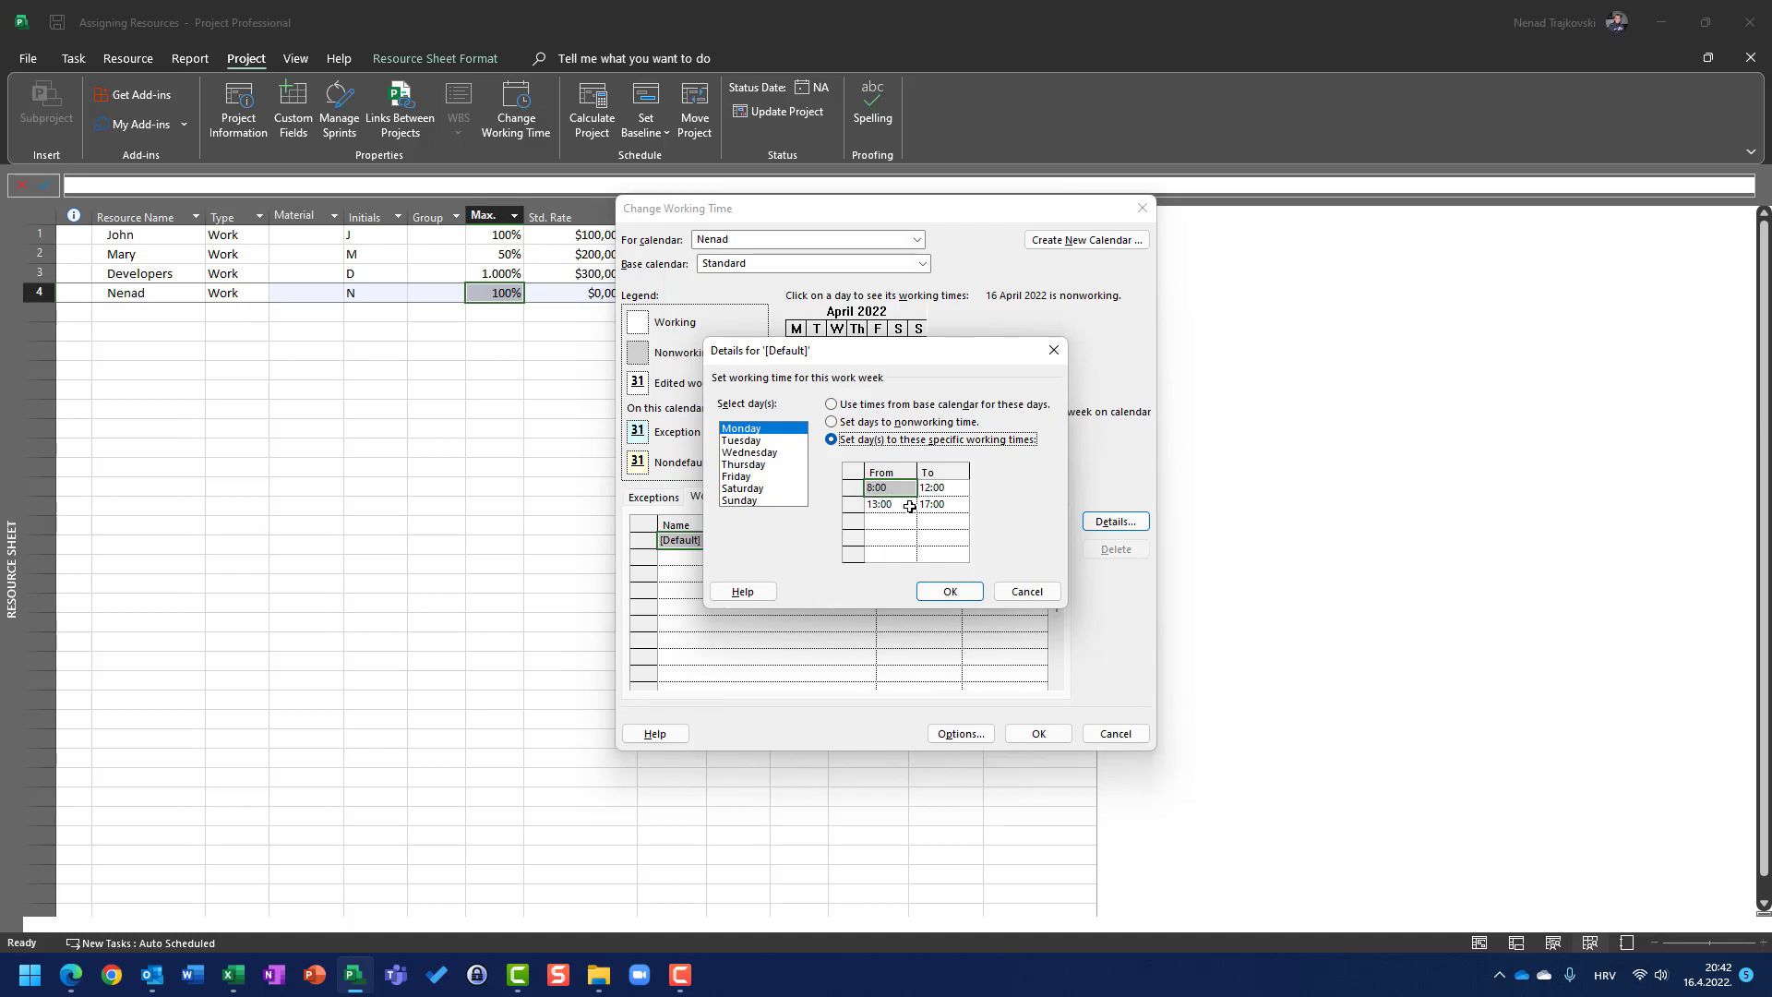
click(1029, 595)
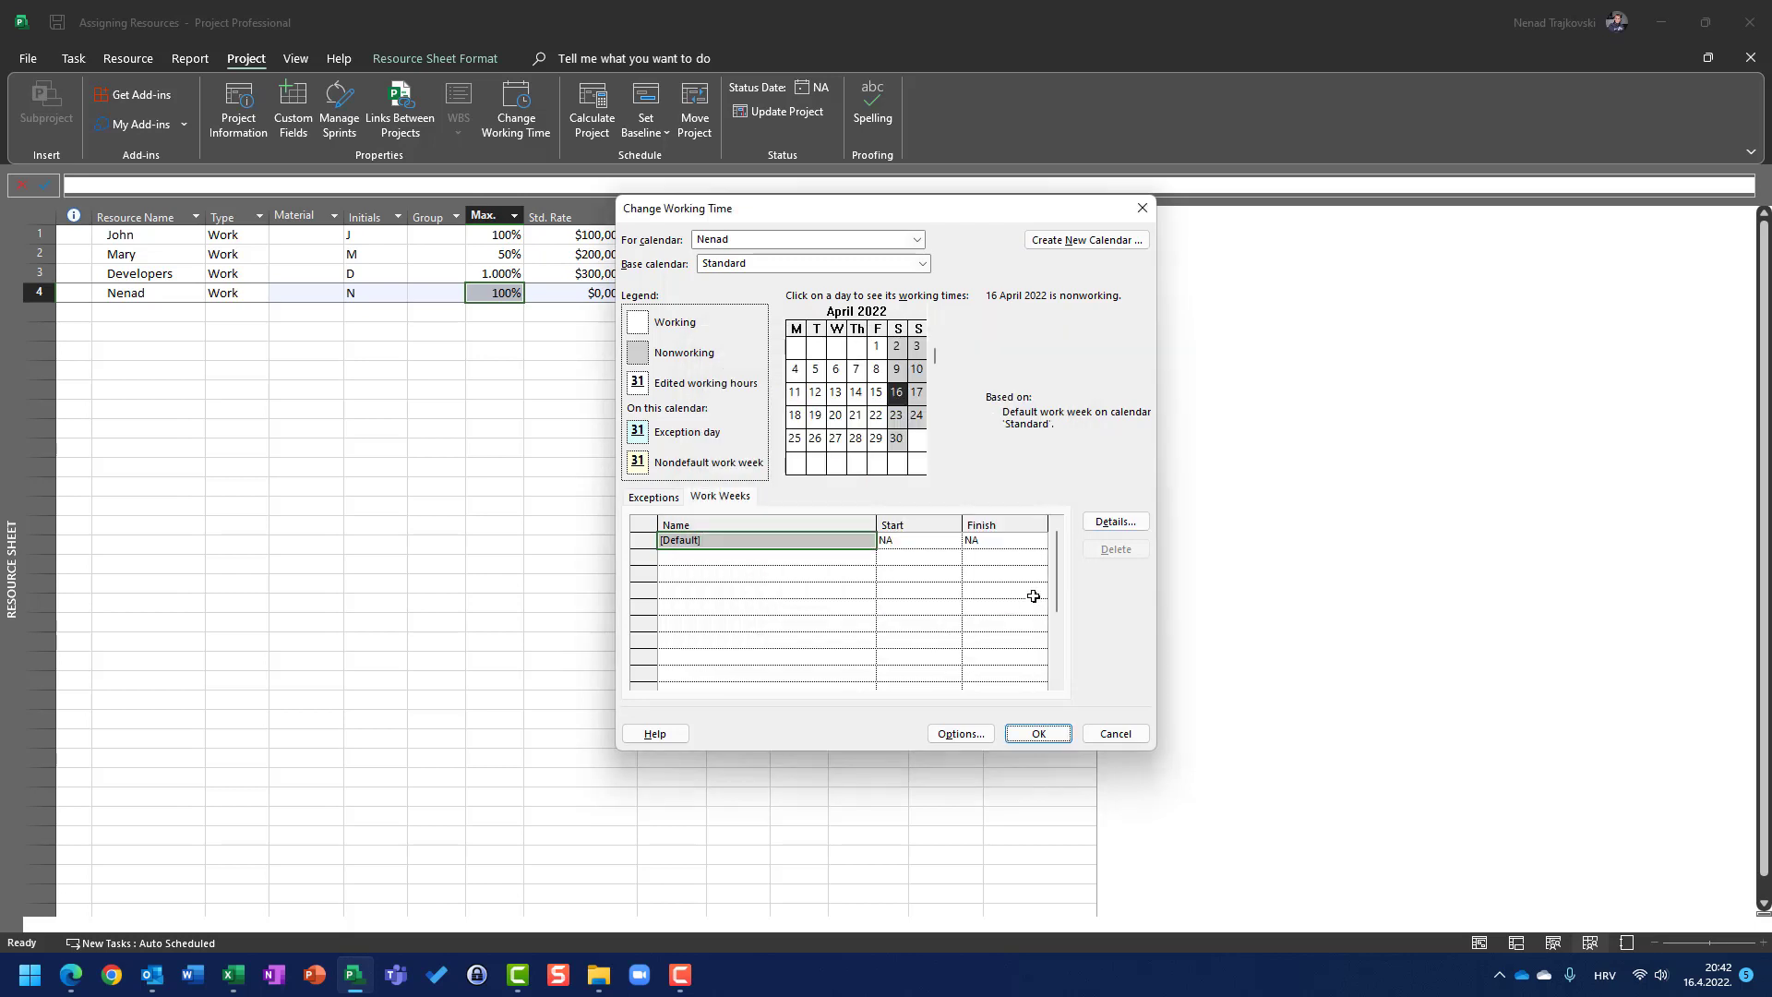
click(1115, 732)
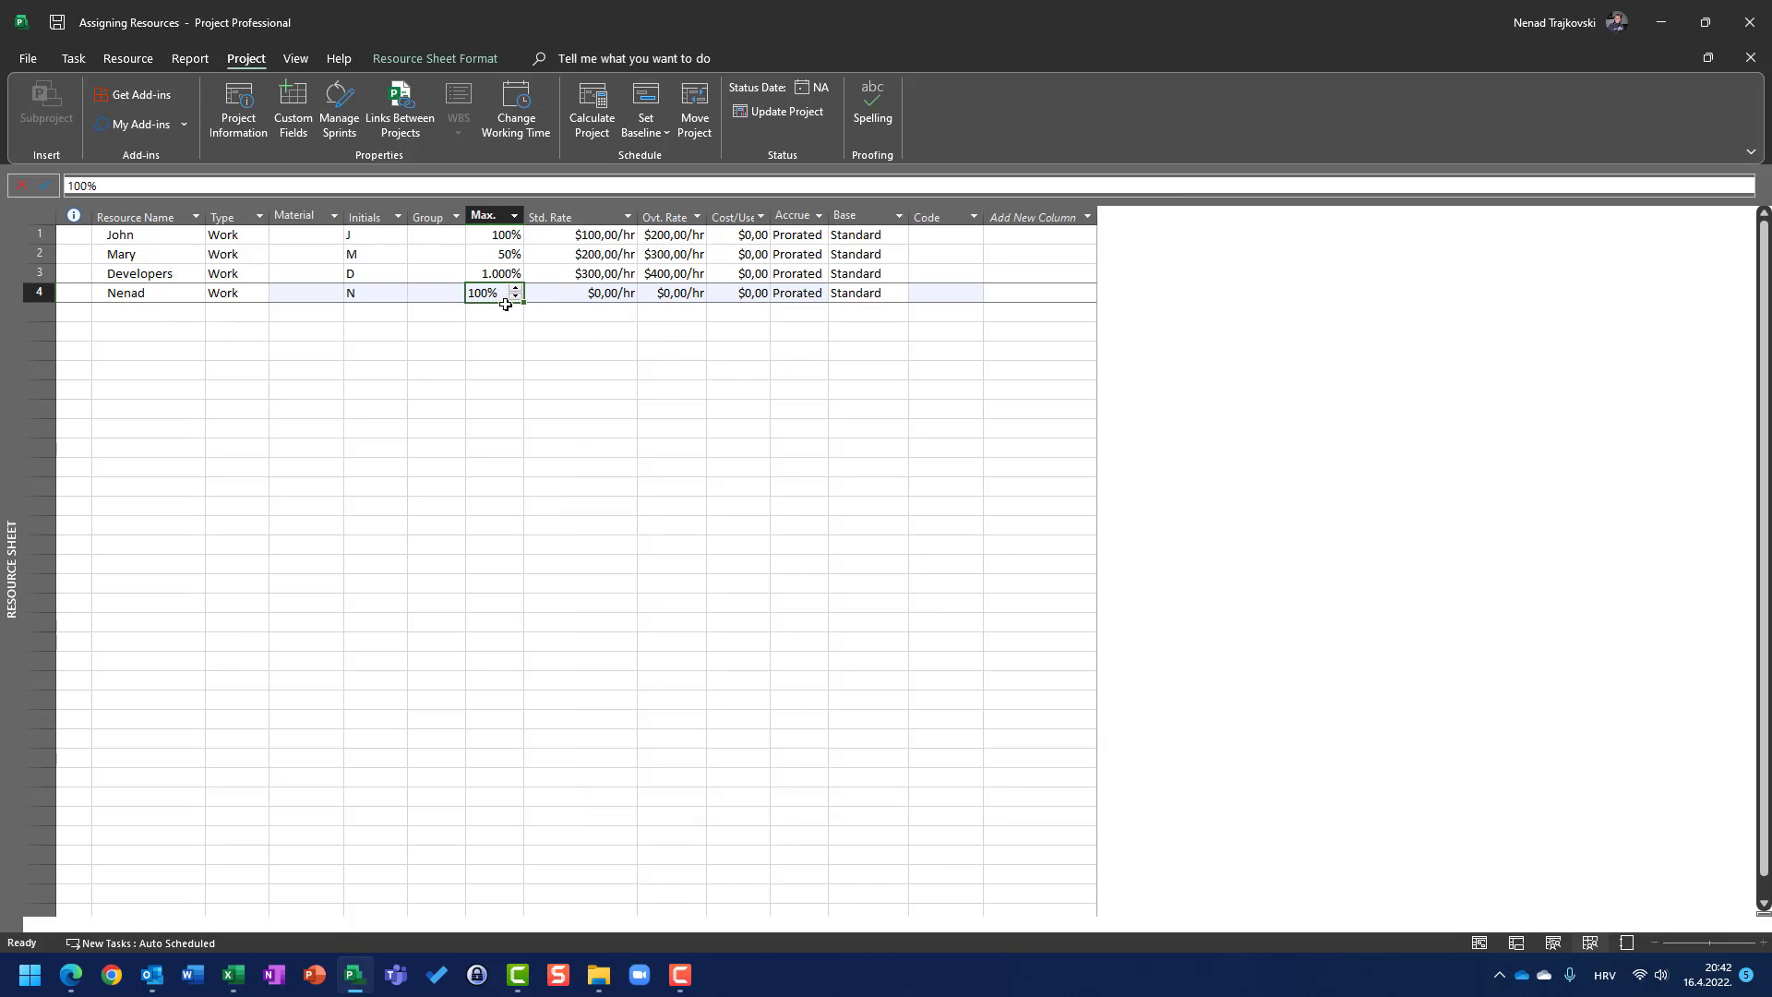
In the Gantt chart, add the new resource's work task with a 5-day duration.
click(74, 59)
click(91, 103)
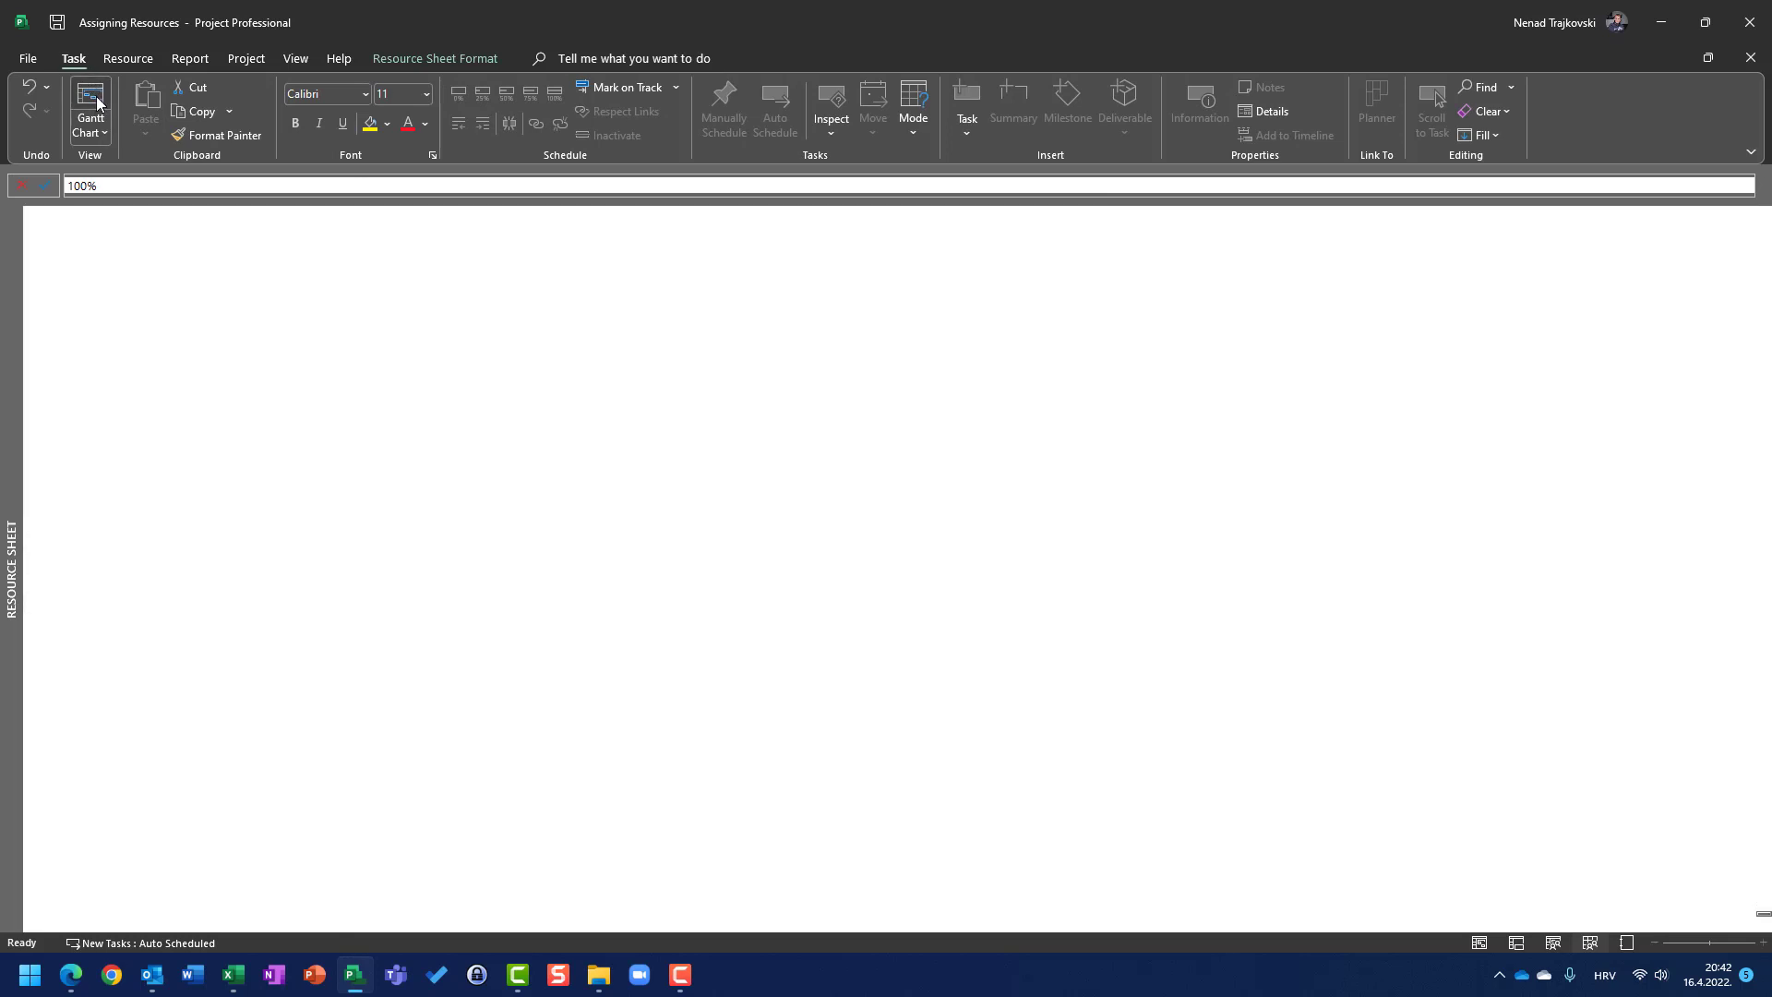
click(199, 369)
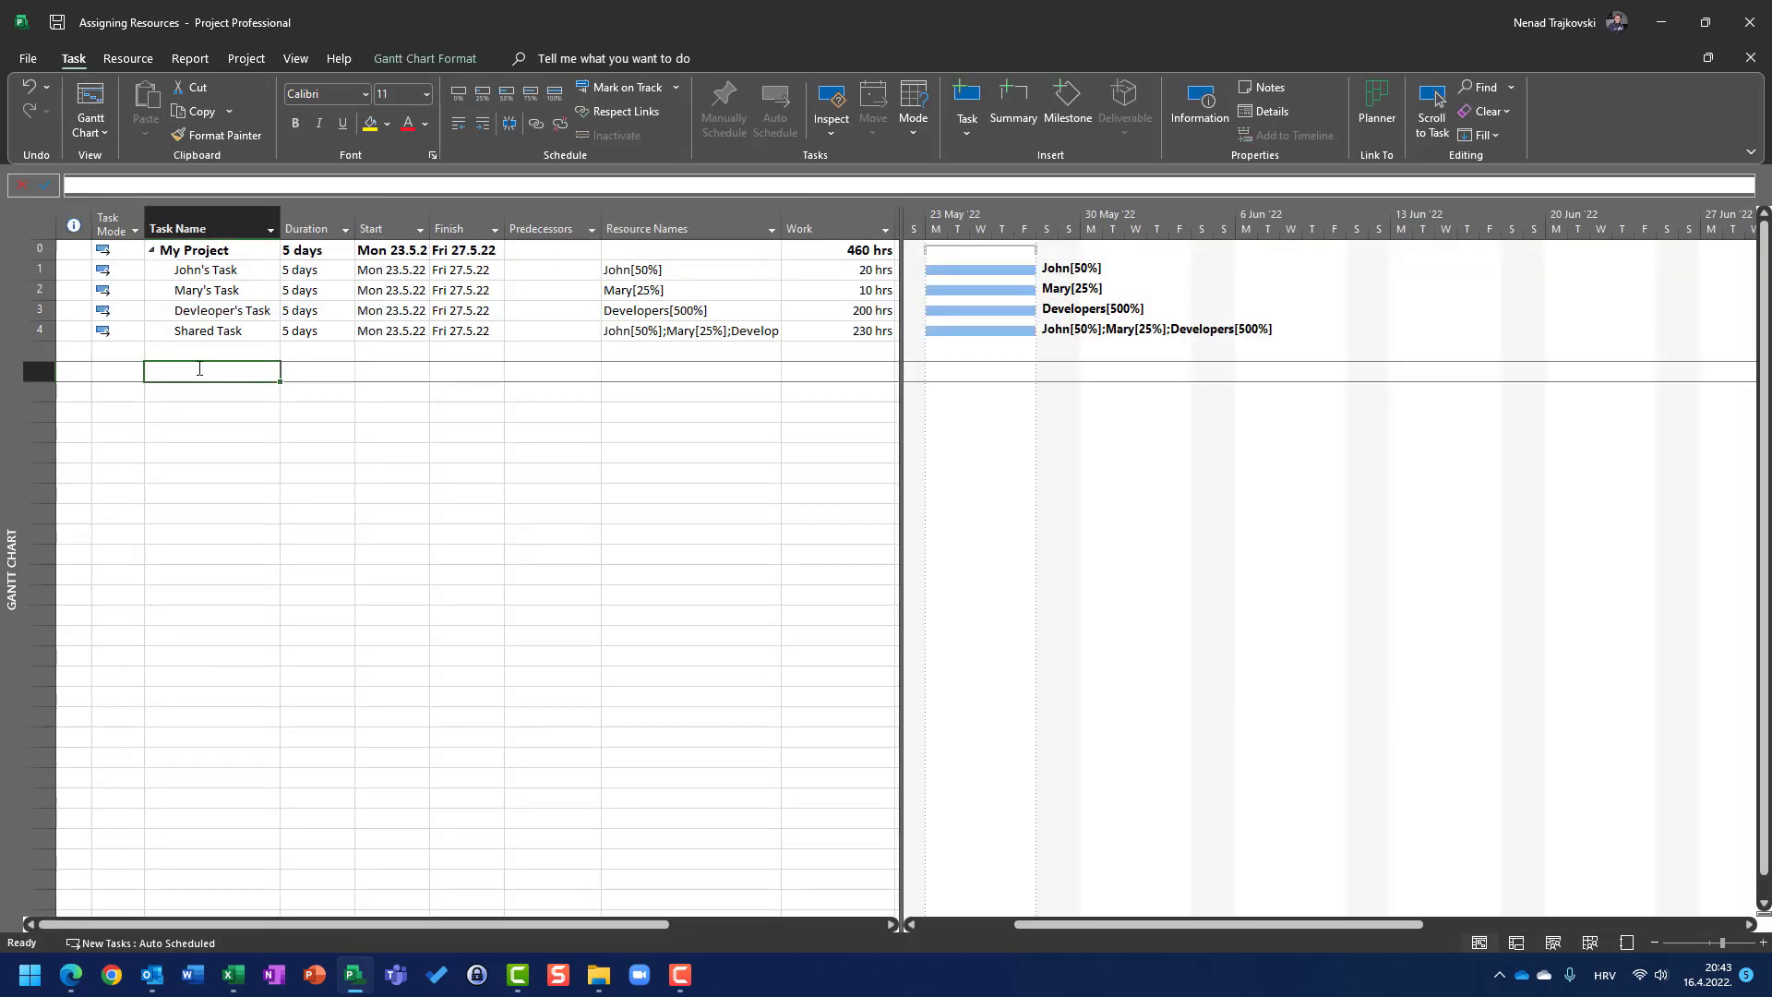
text(Ne)
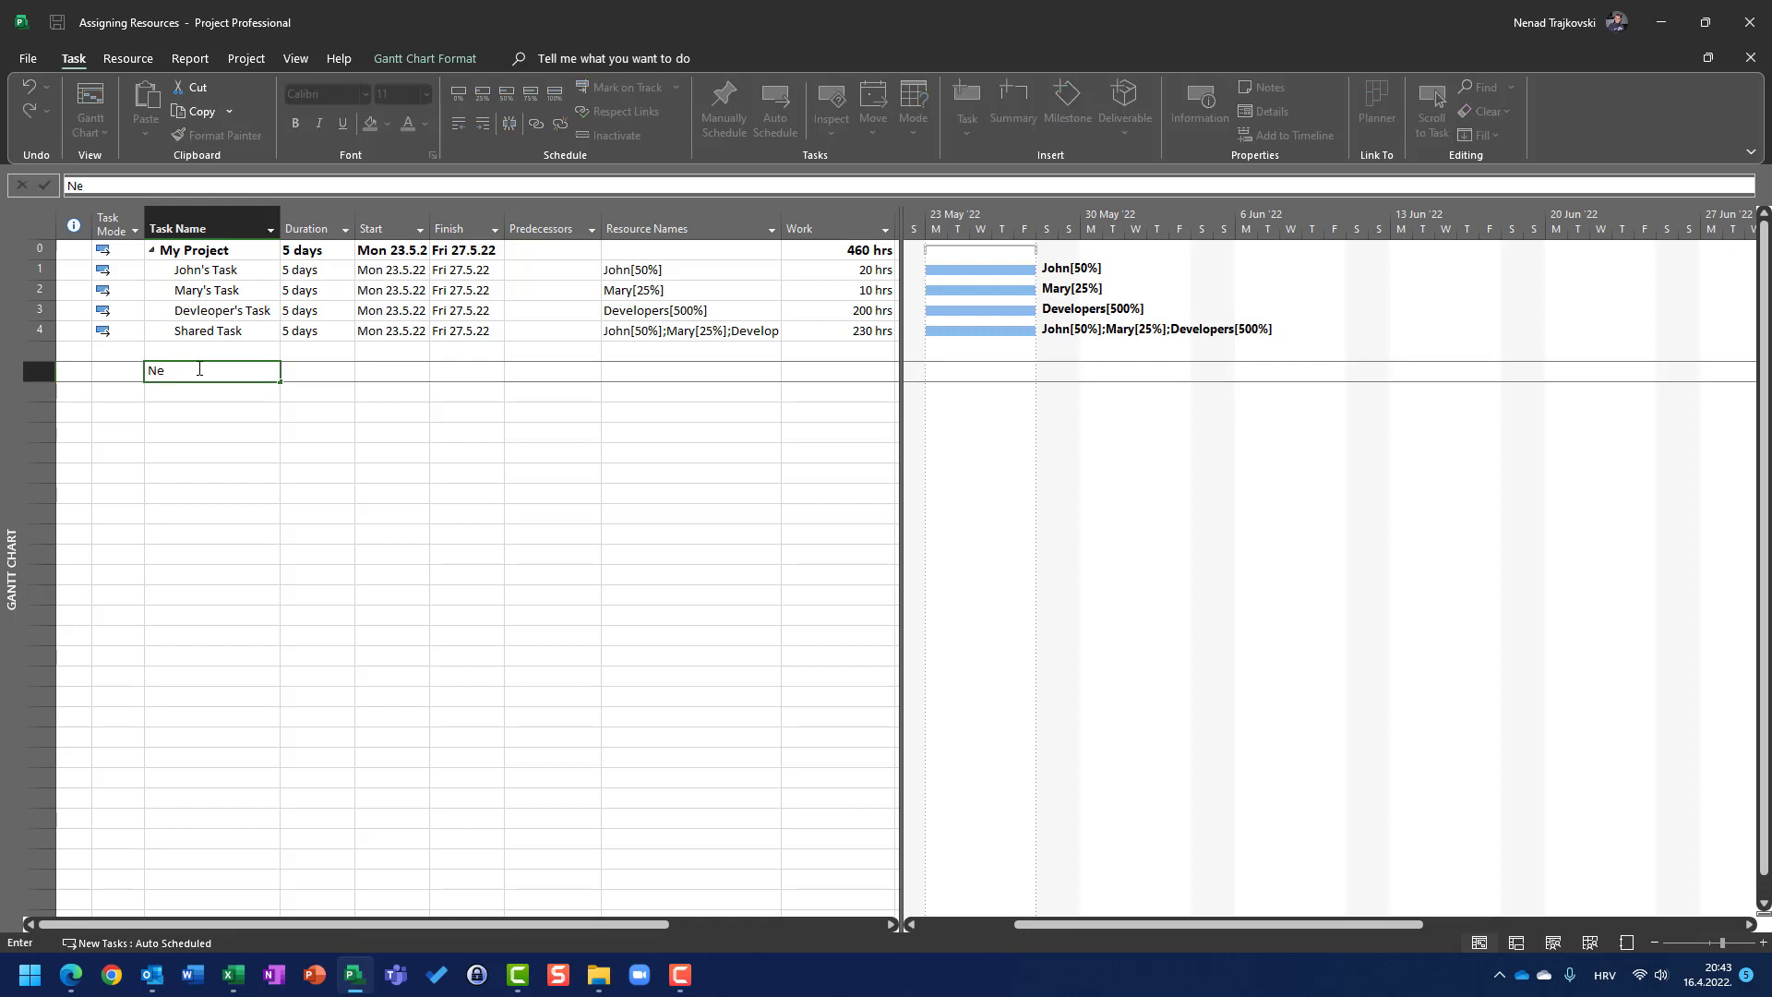
text(nad's work)
key(Tab)
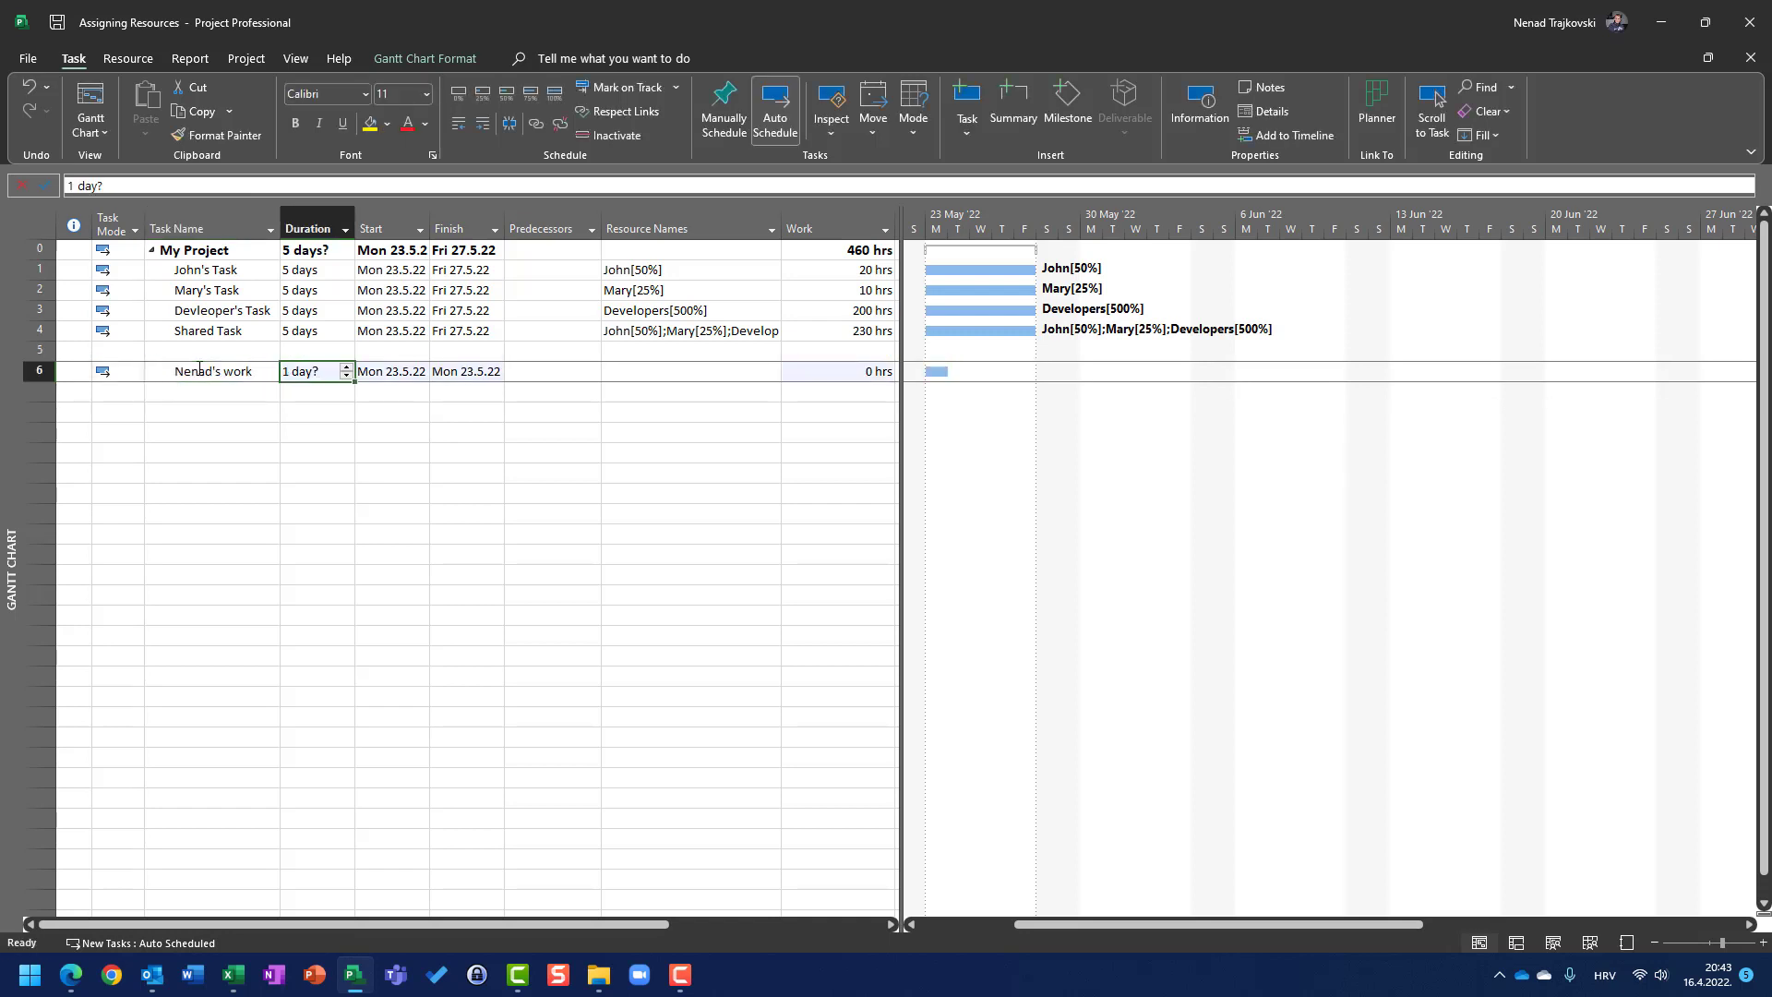
text(5)
key(Return)
key(Up)
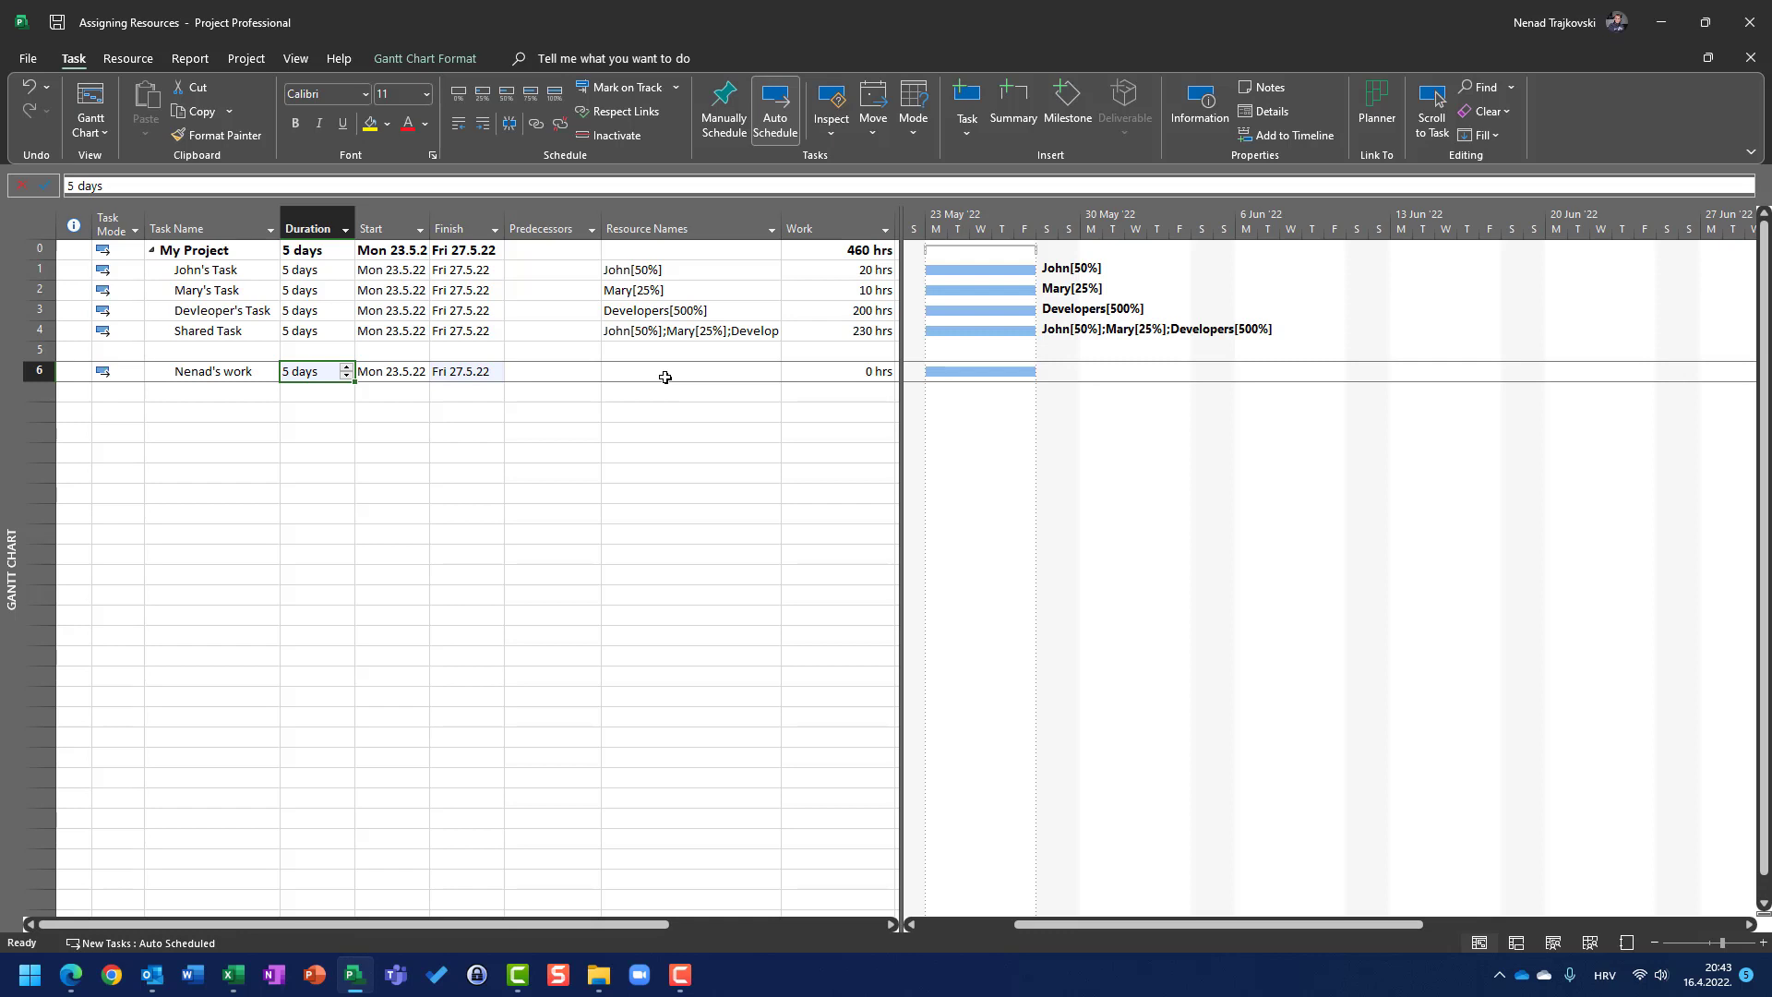
Assign the new resource at 100% to the row 6 task, giving it 40 hrs.
click(128, 58)
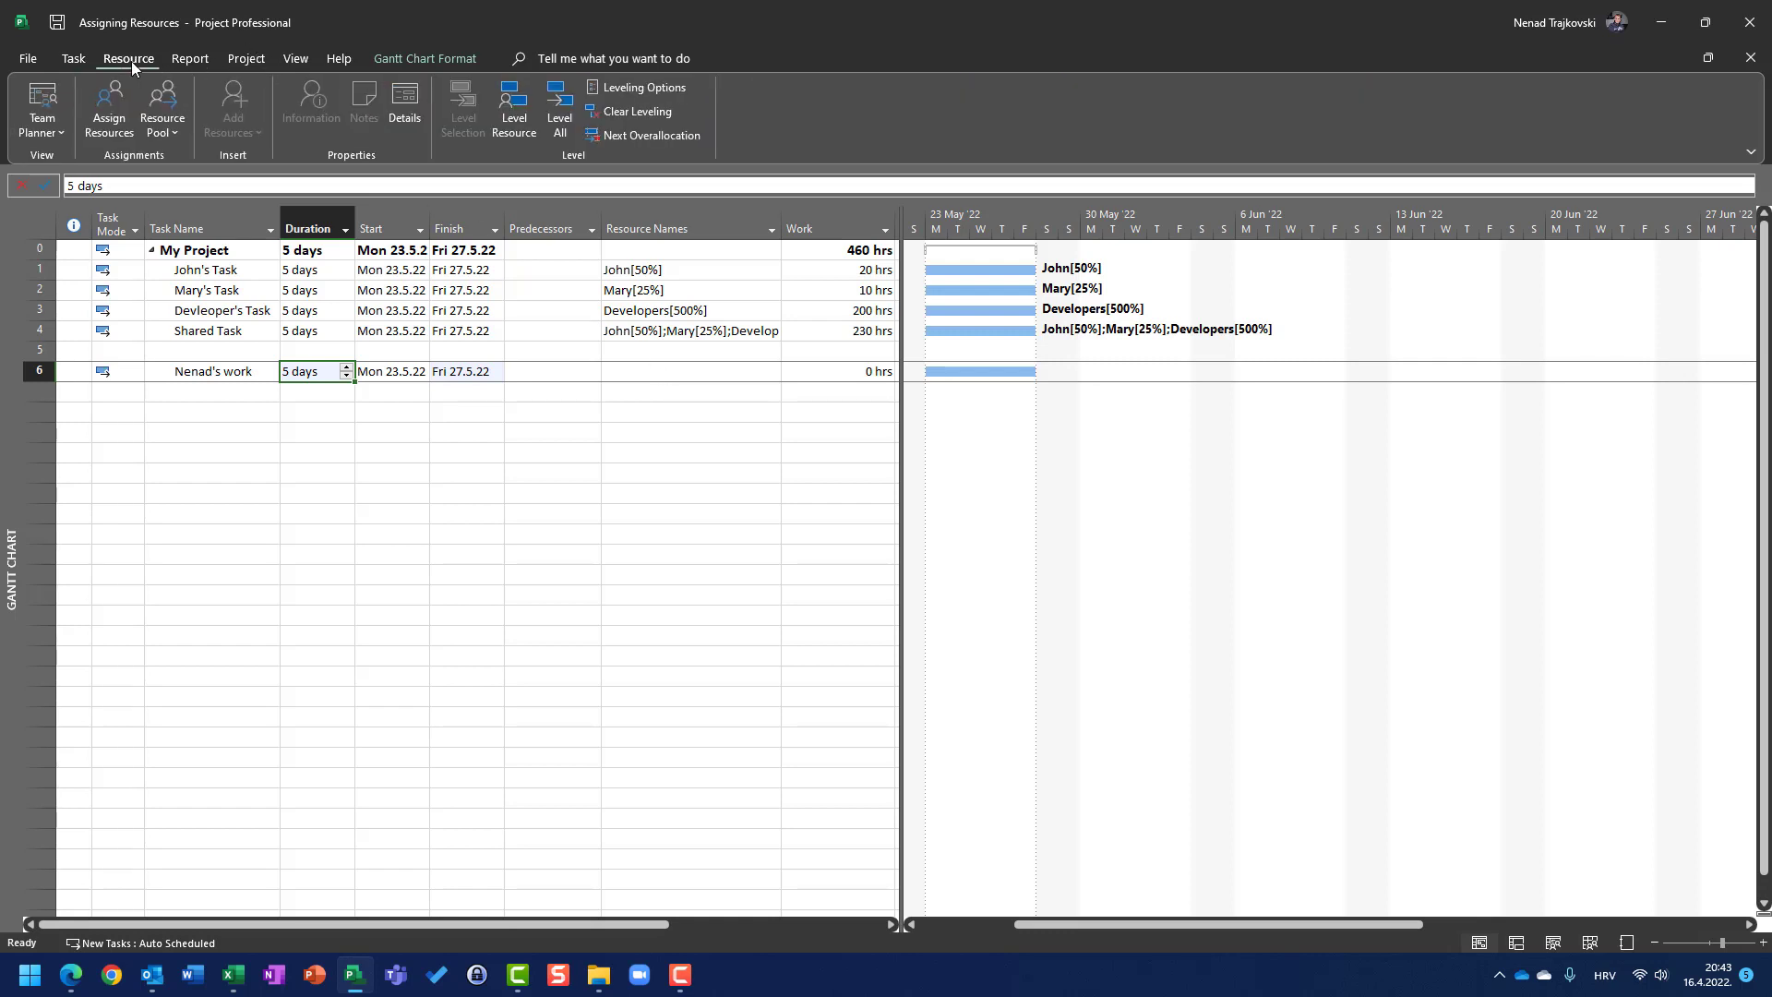
click(111, 107)
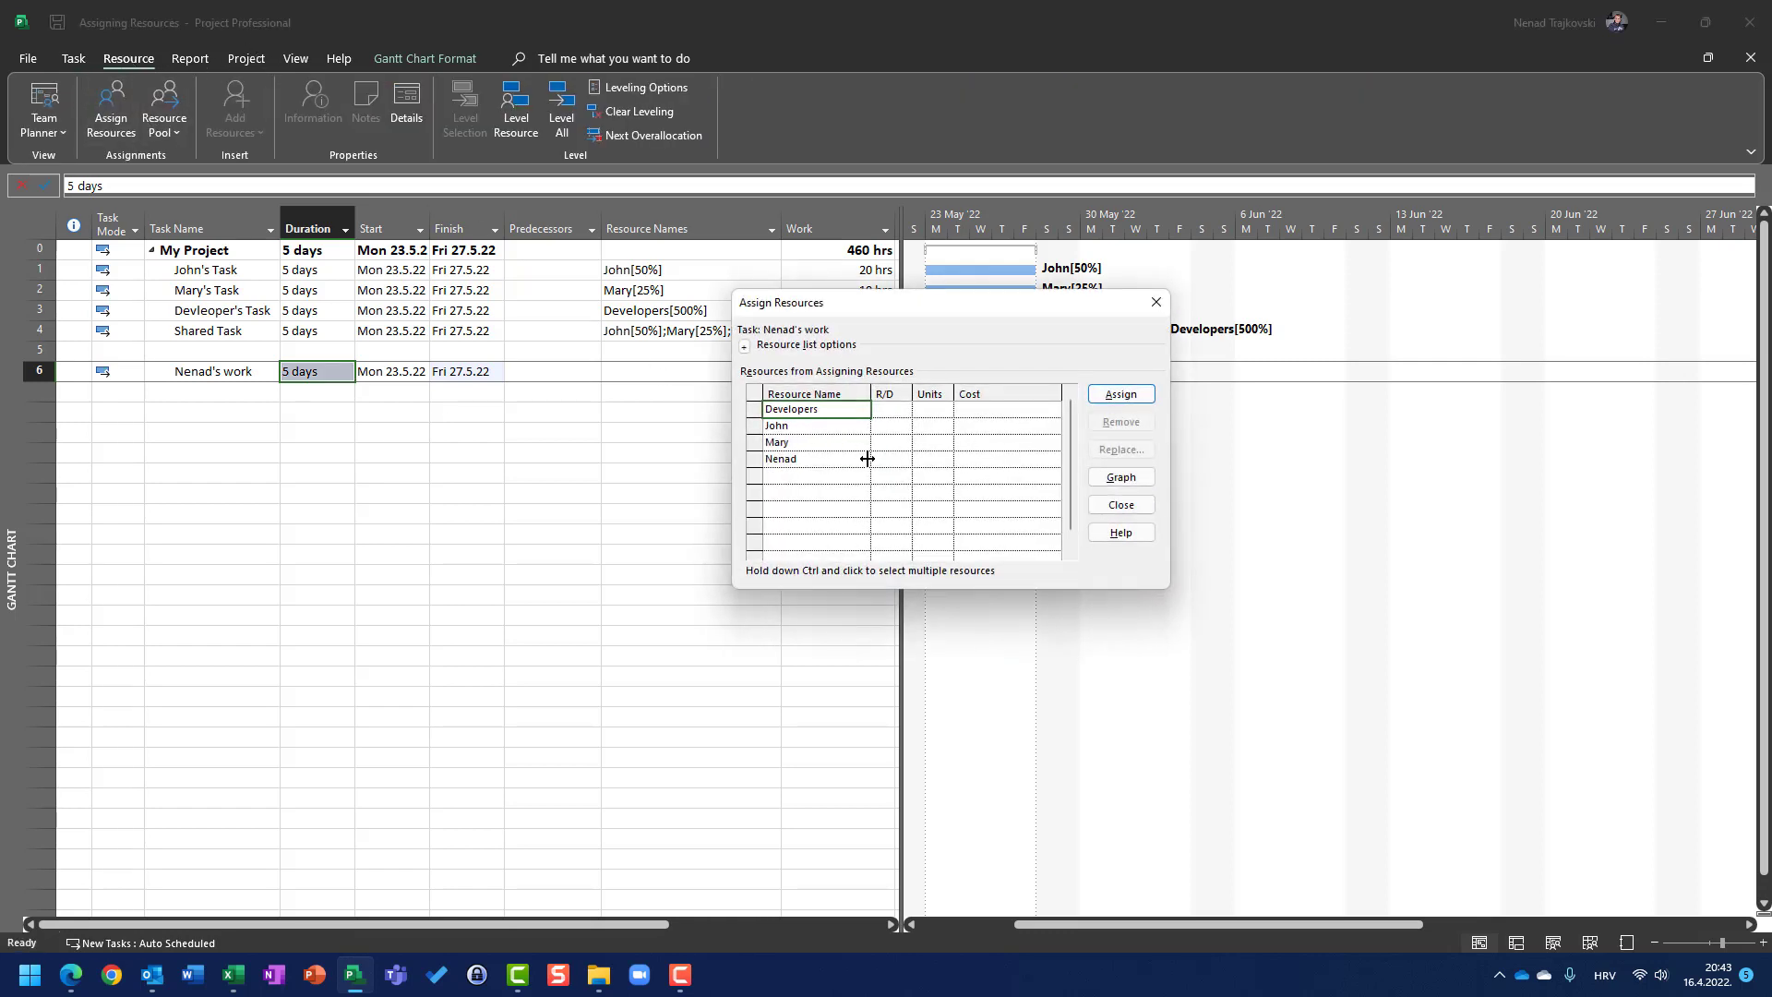
click(928, 459)
text(100)
click(1142, 394)
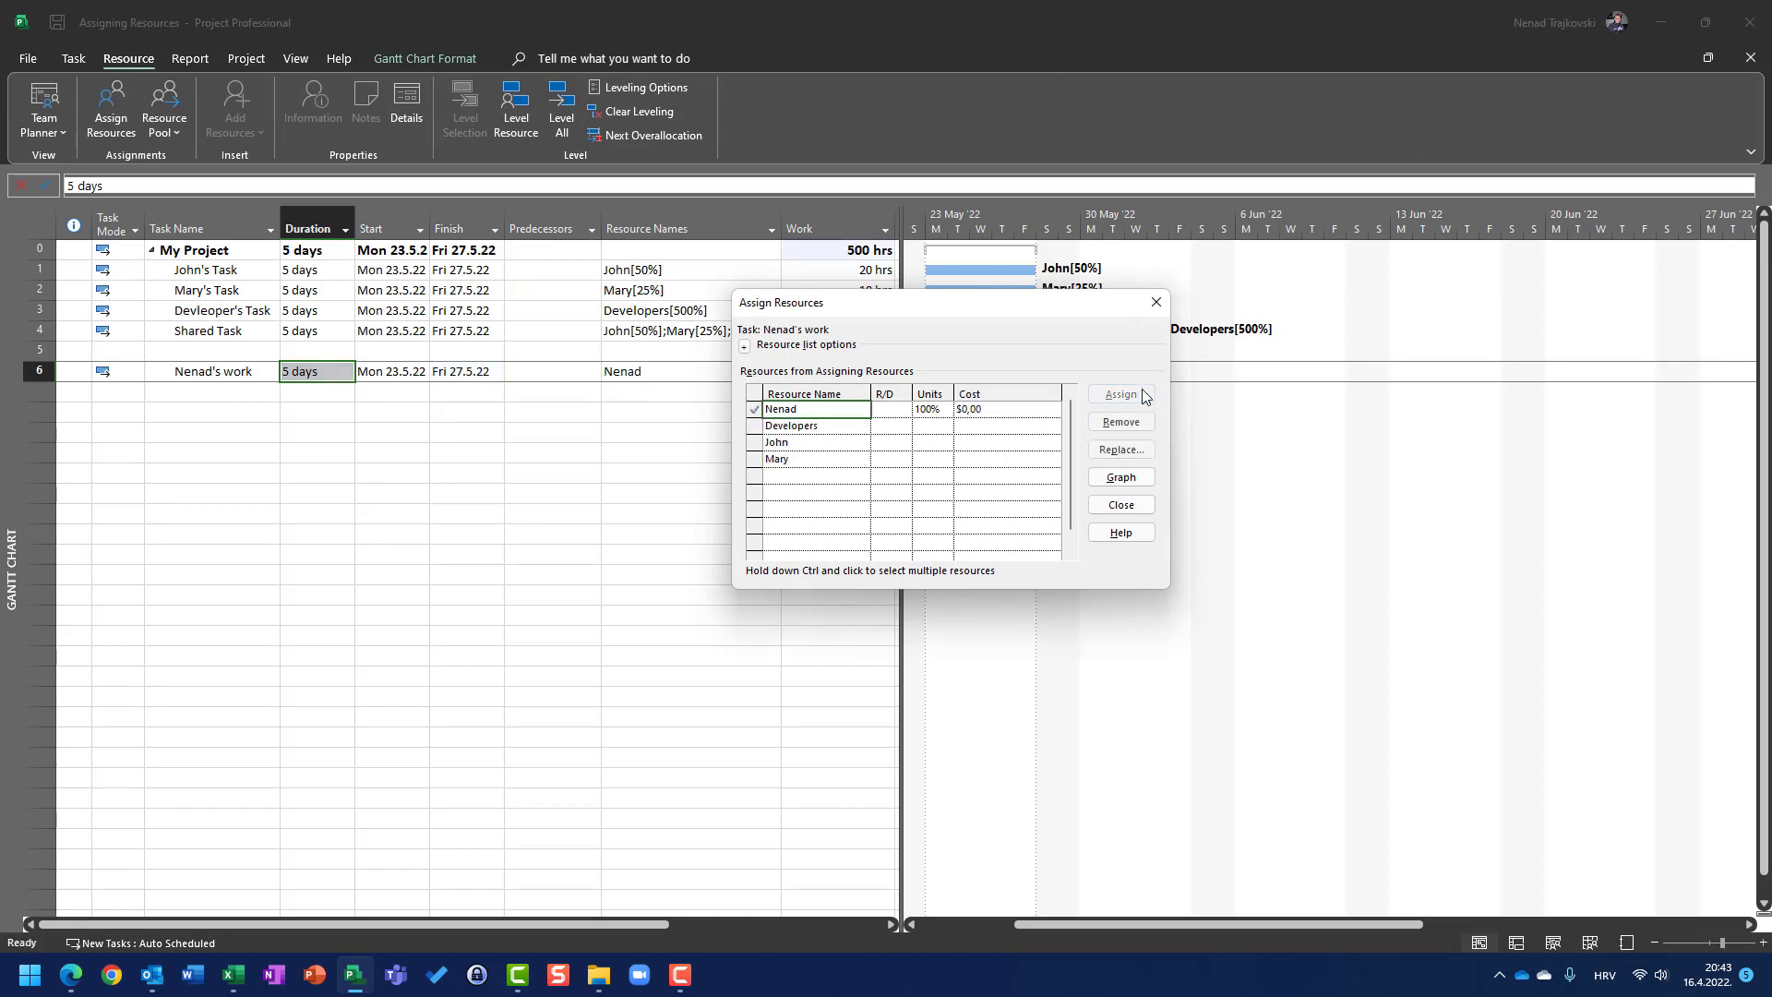
click(1122, 505)
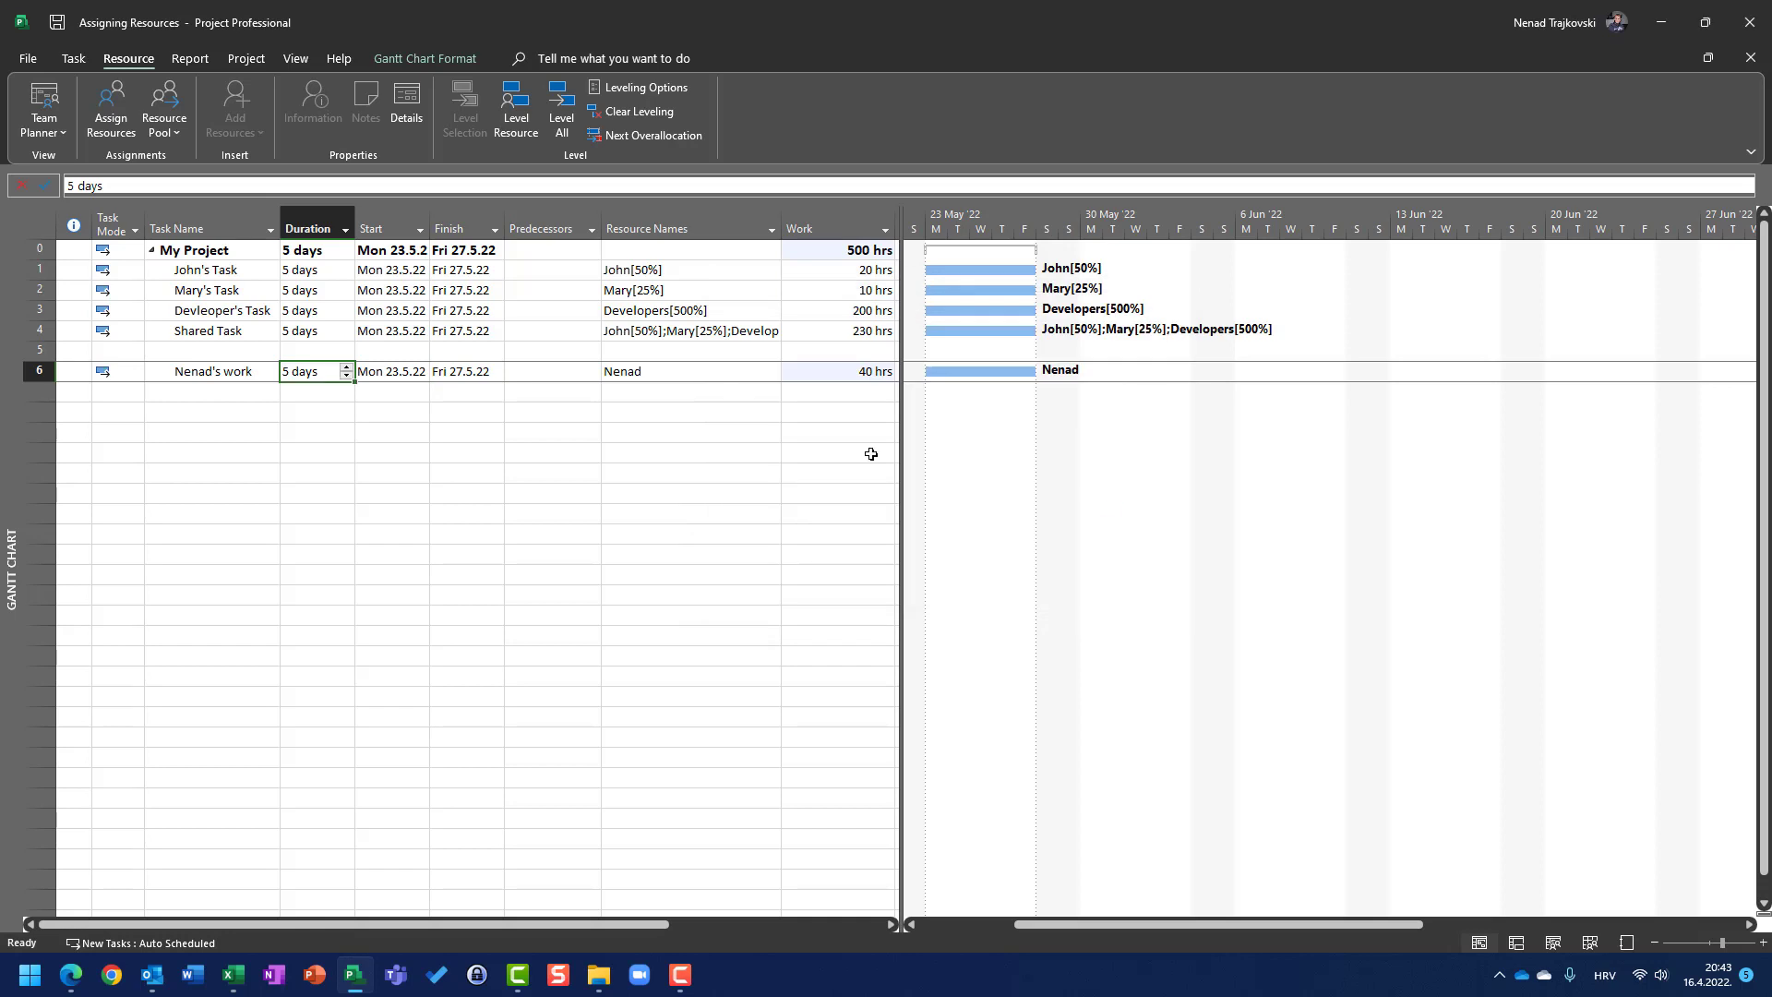
click(775, 373)
click(773, 372)
click(775, 374)
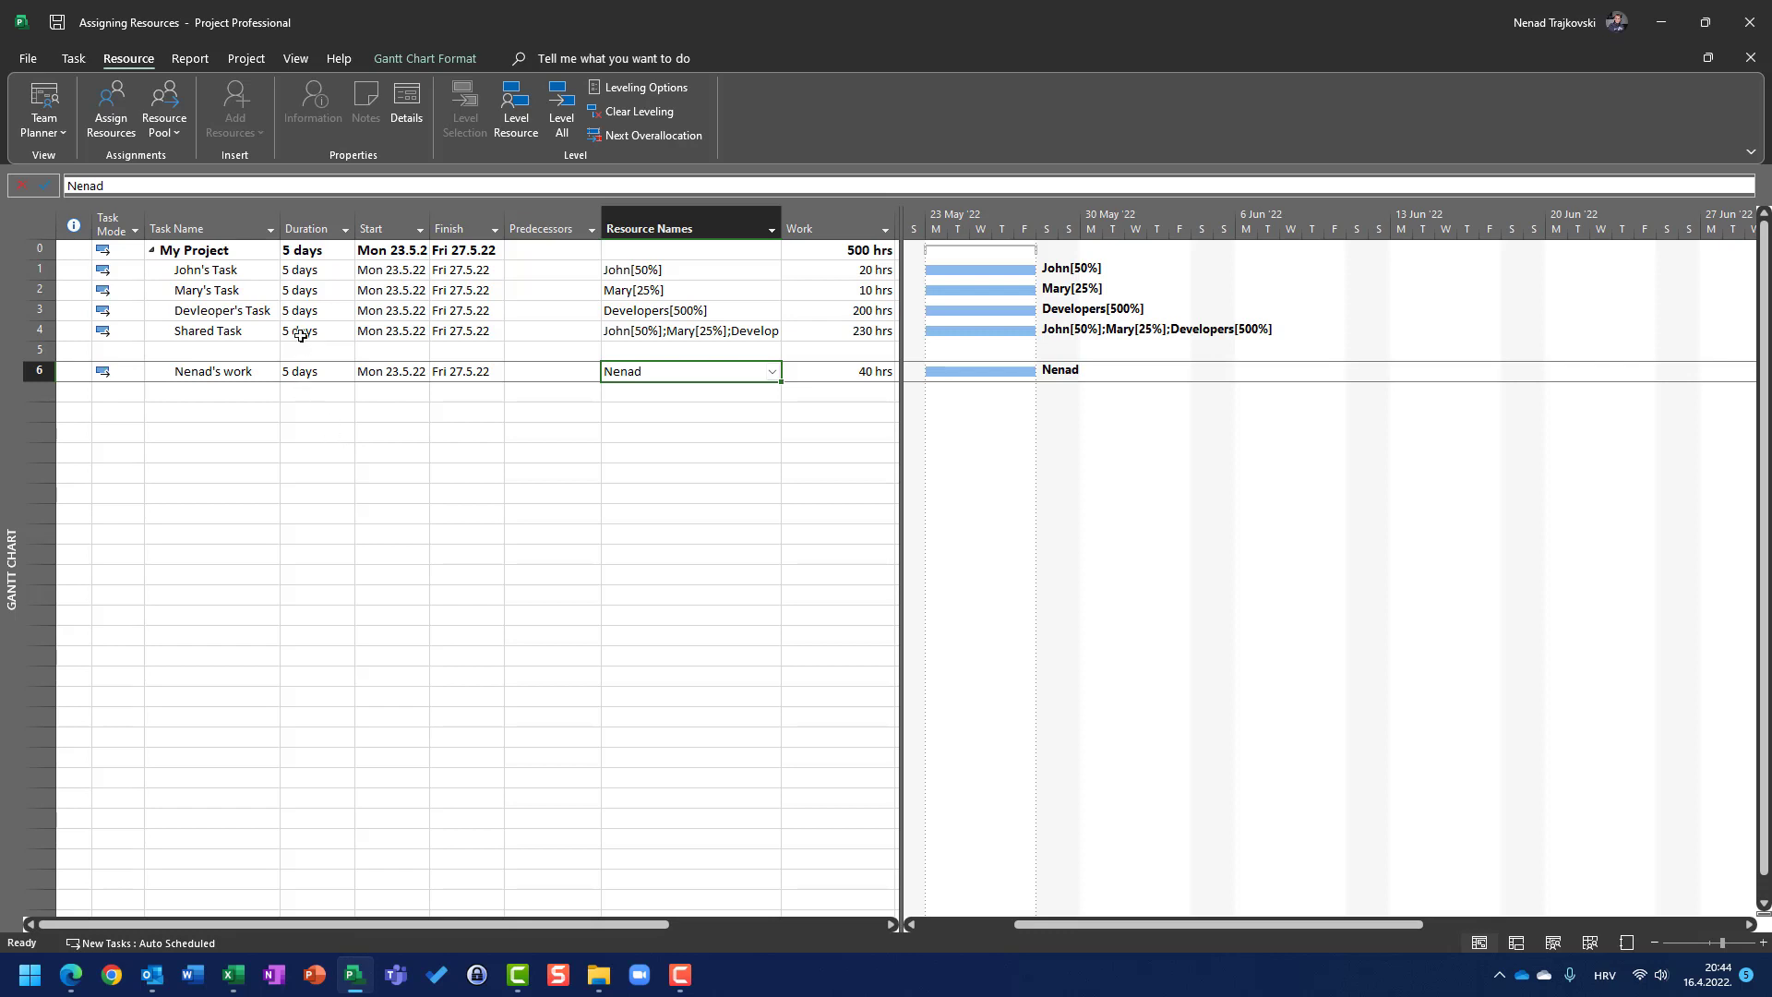
Select the row 6 task and switch to the Task Usage view.
click(182, 371)
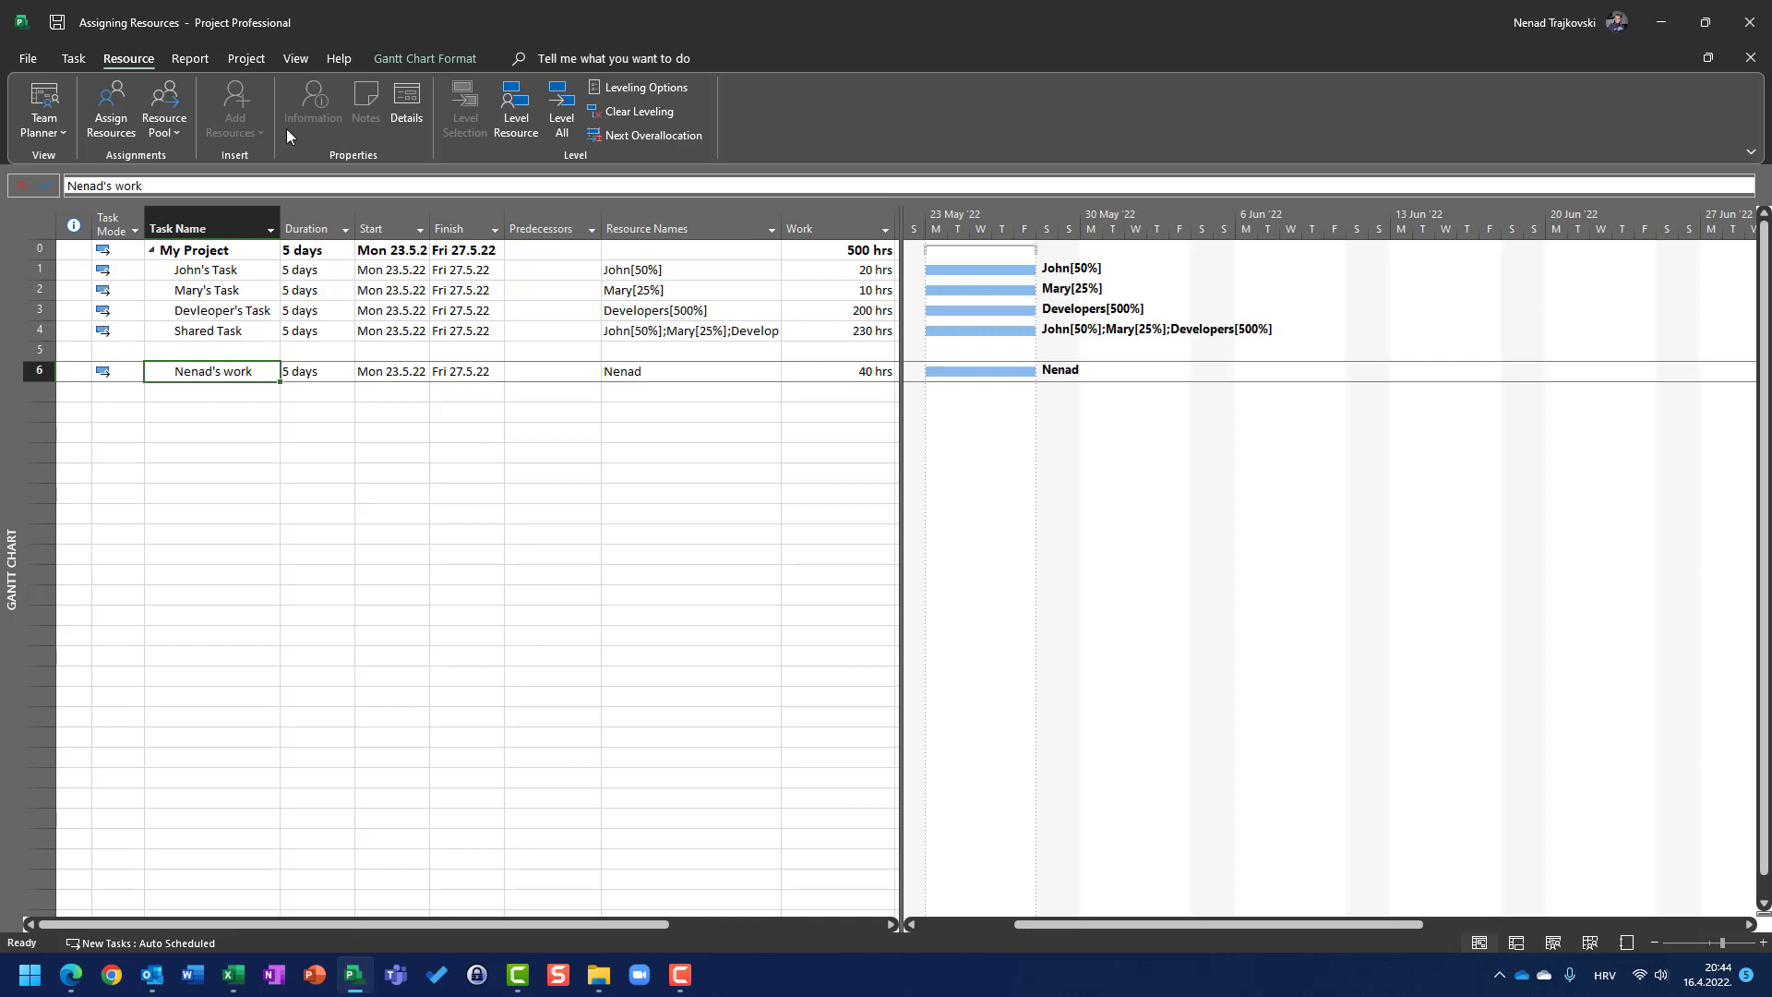
click(296, 59)
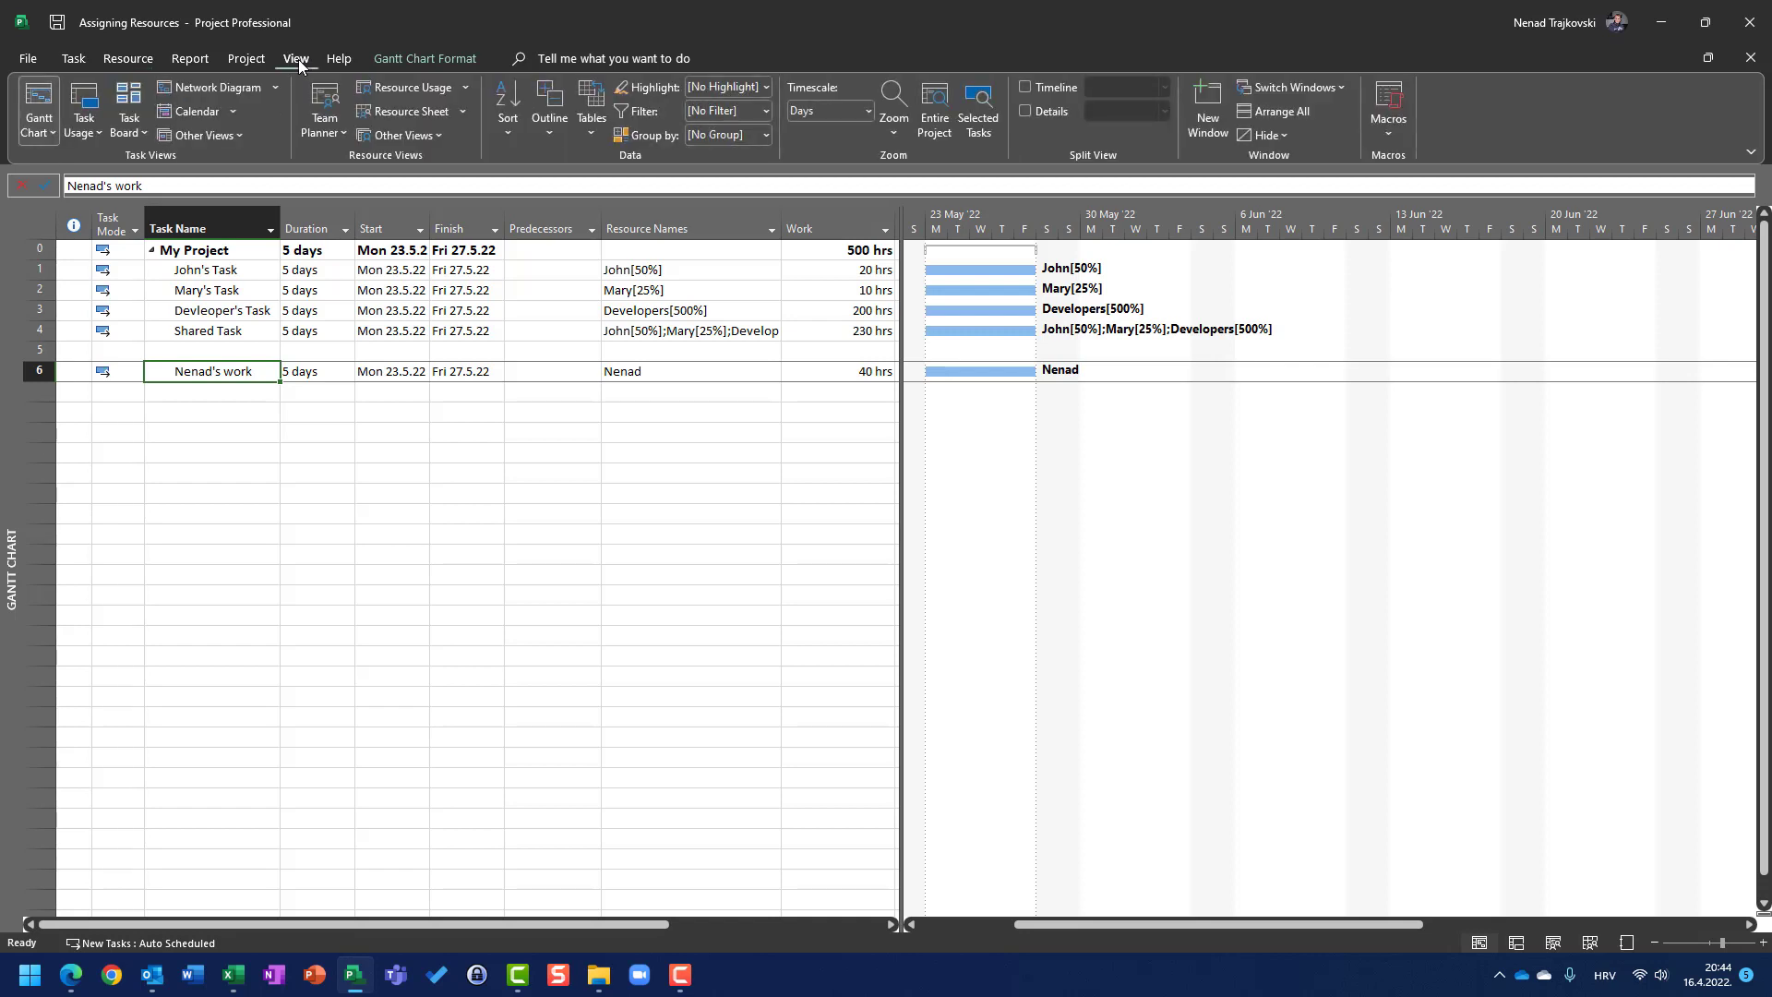
click(93, 106)
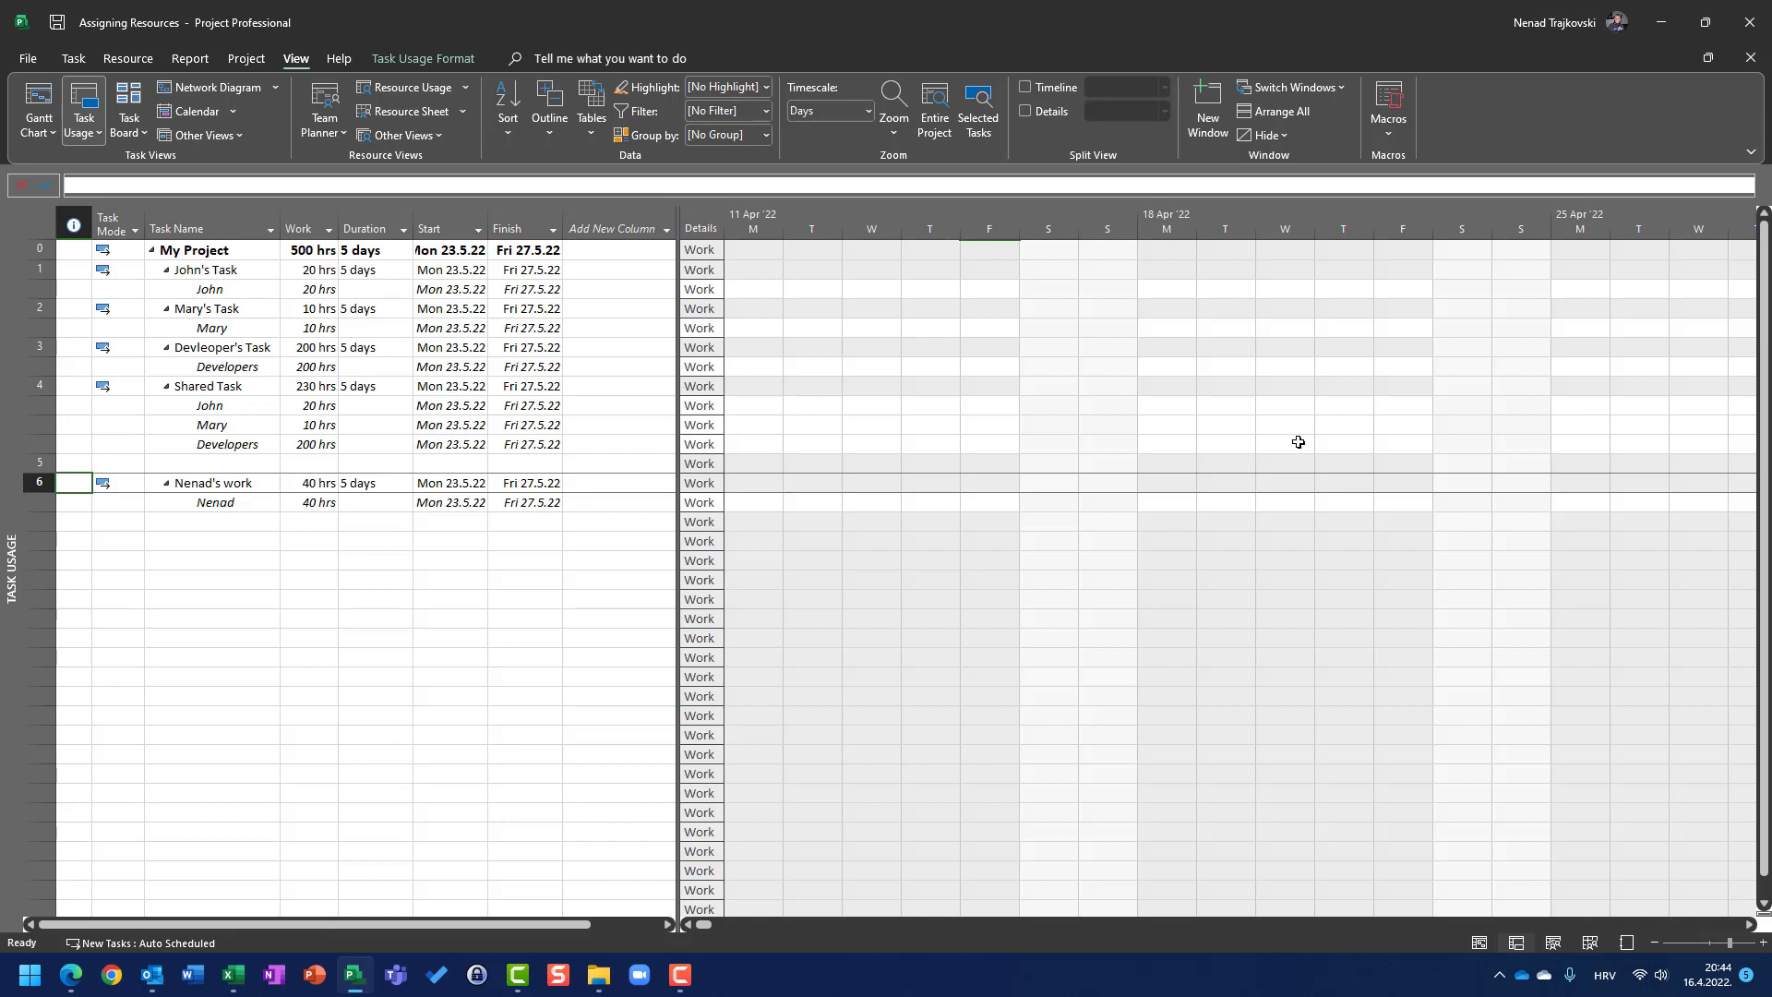
Scroll the timescale to the row 6 task and check its 8h daily work for 23–27 May.
right_click(233, 480)
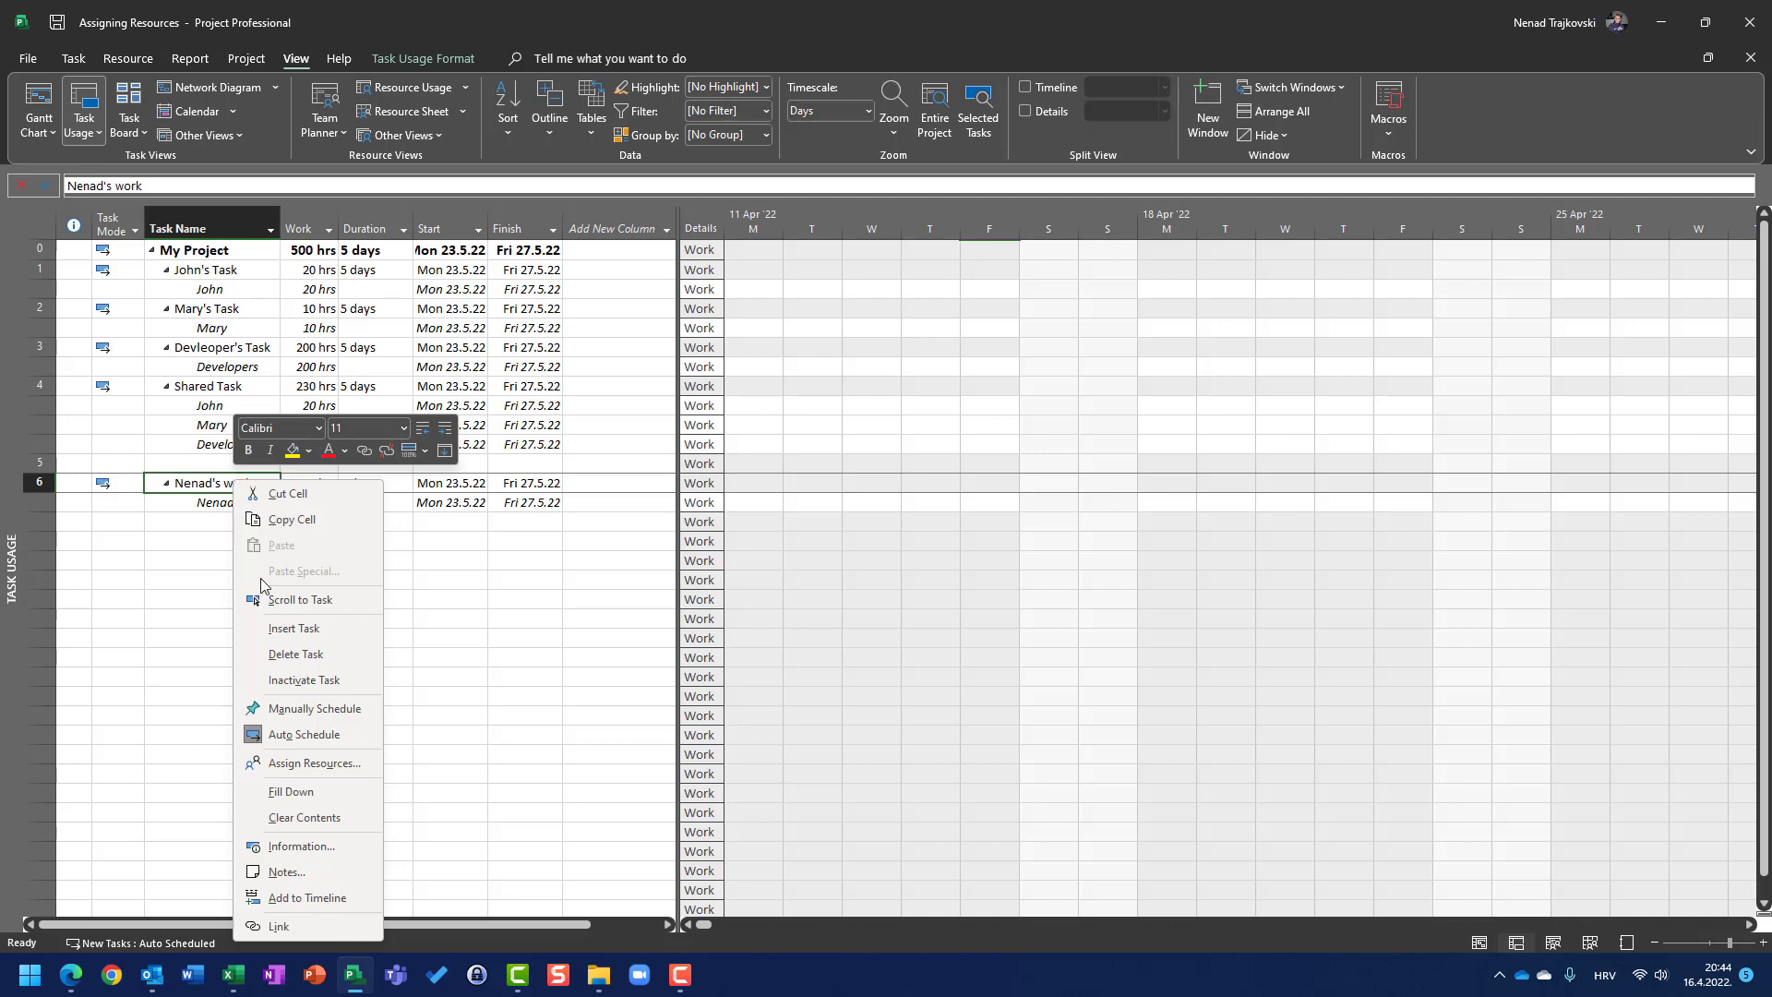
click(277, 600)
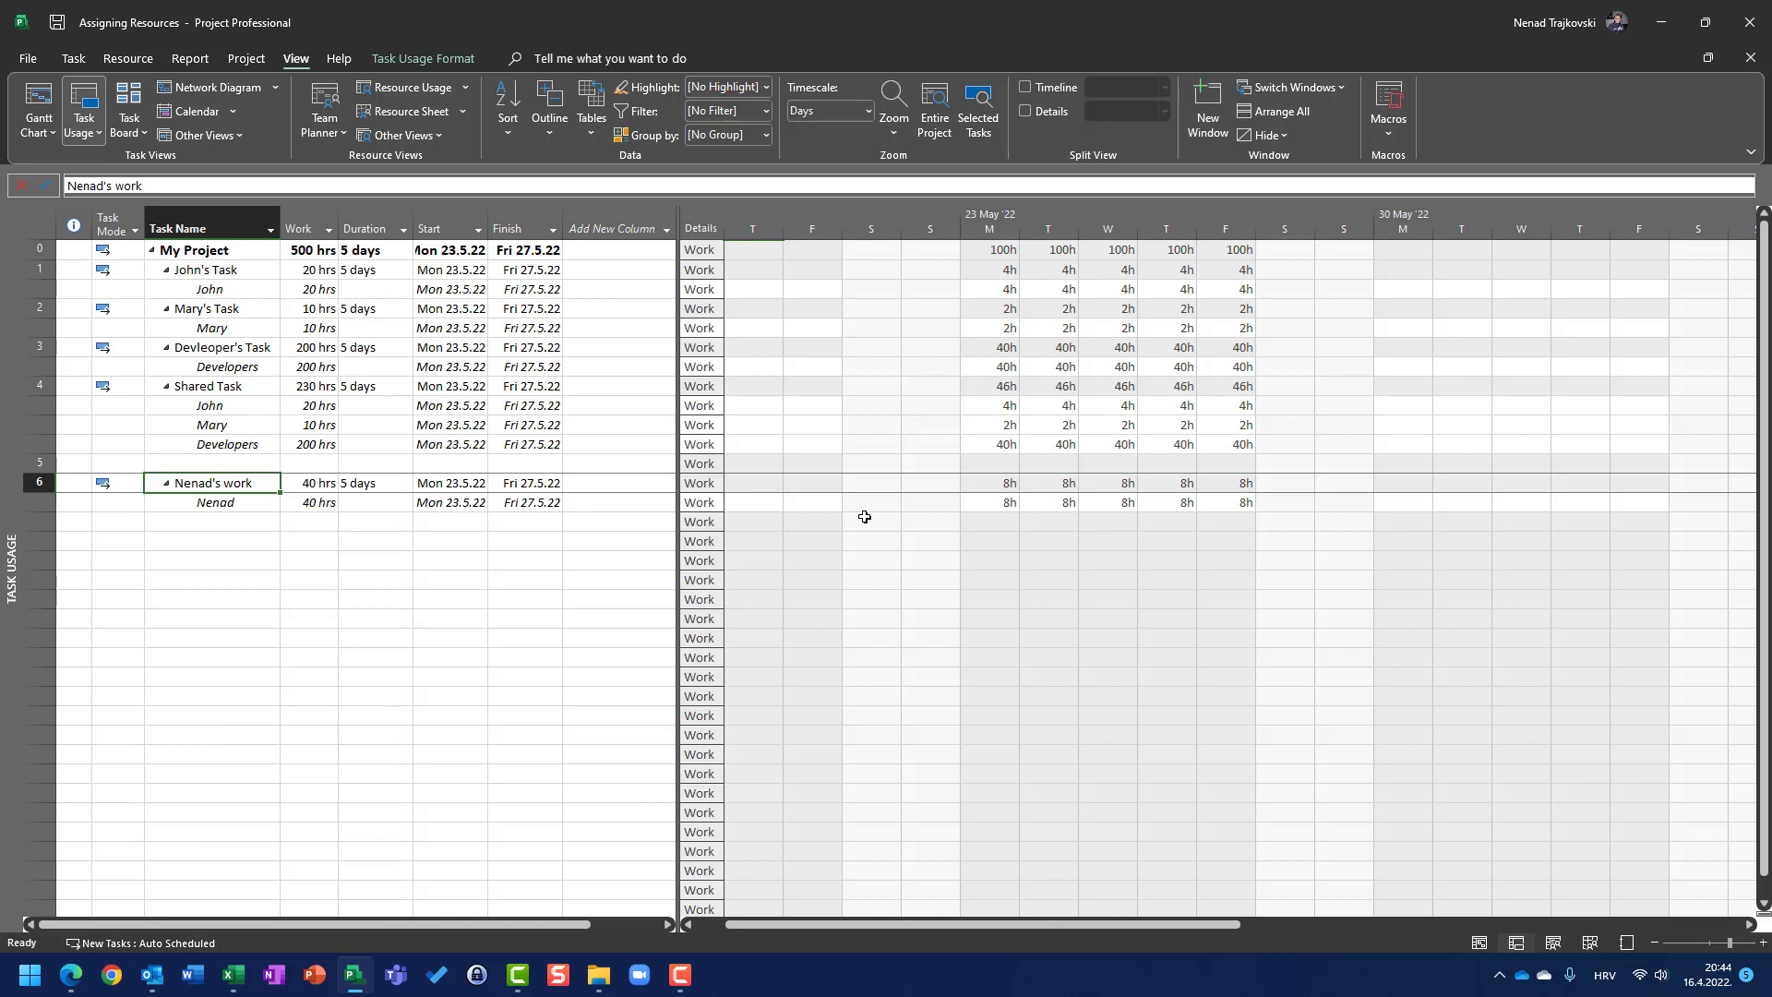
click(430, 486)
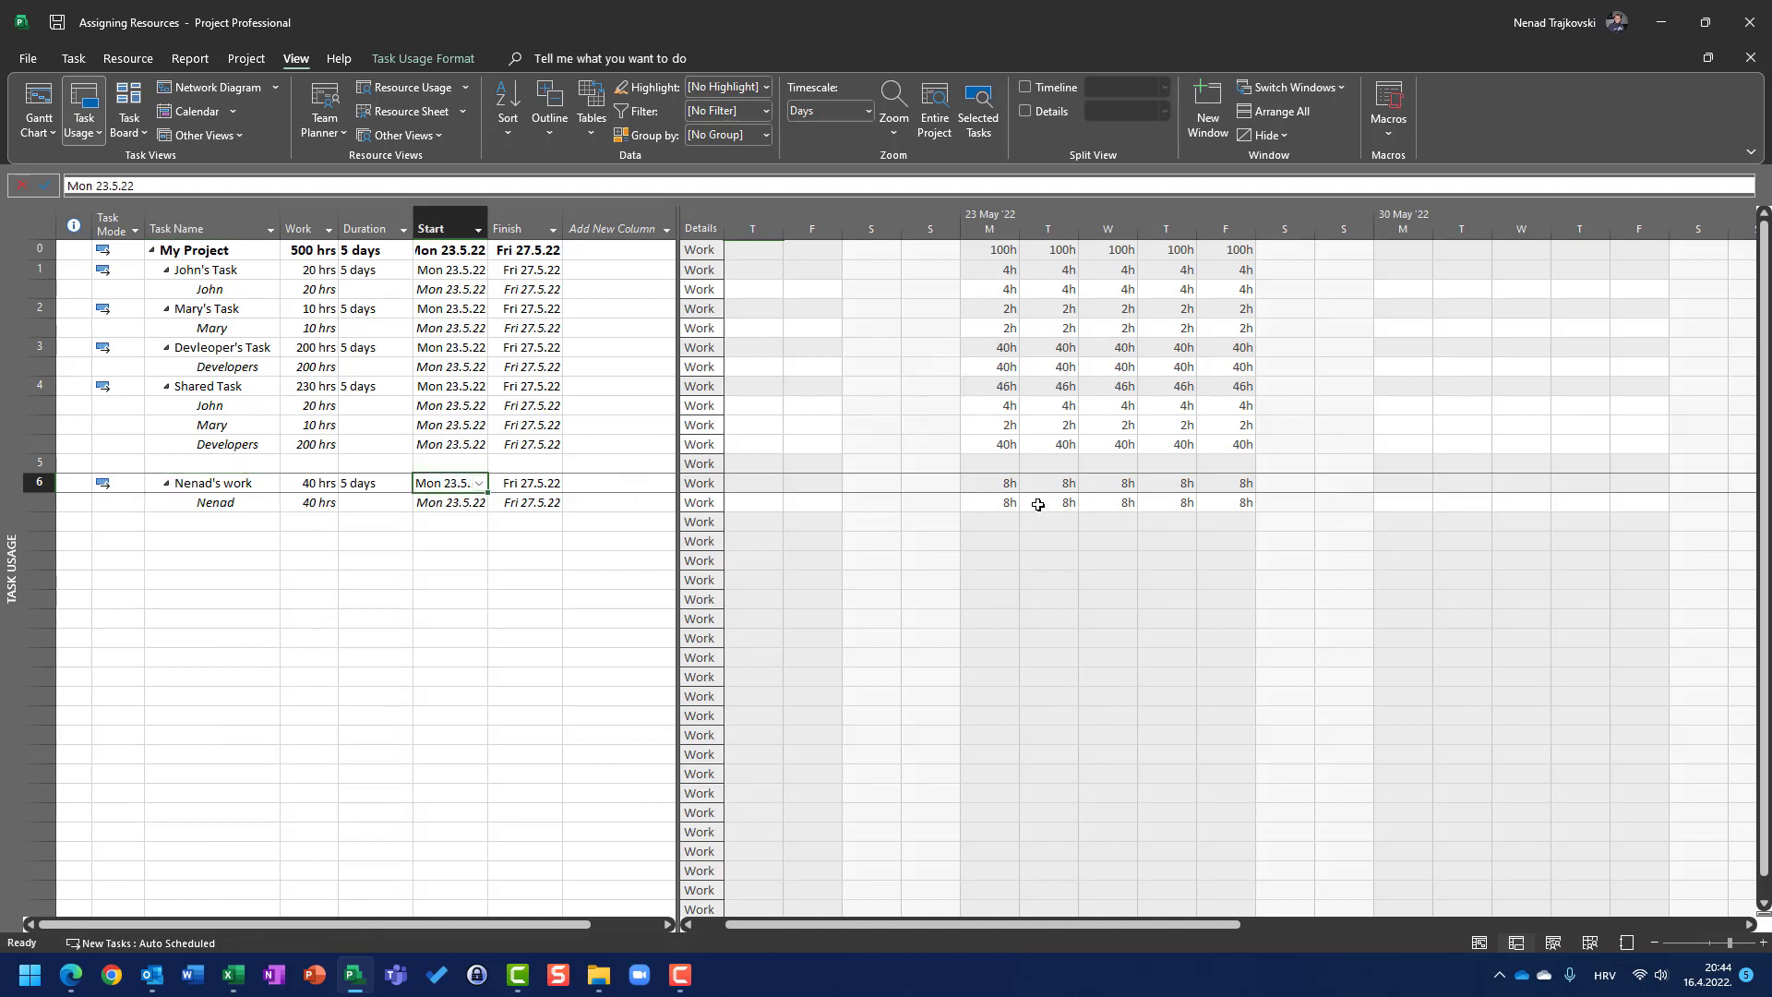
click(1009, 502)
click(1075, 520)
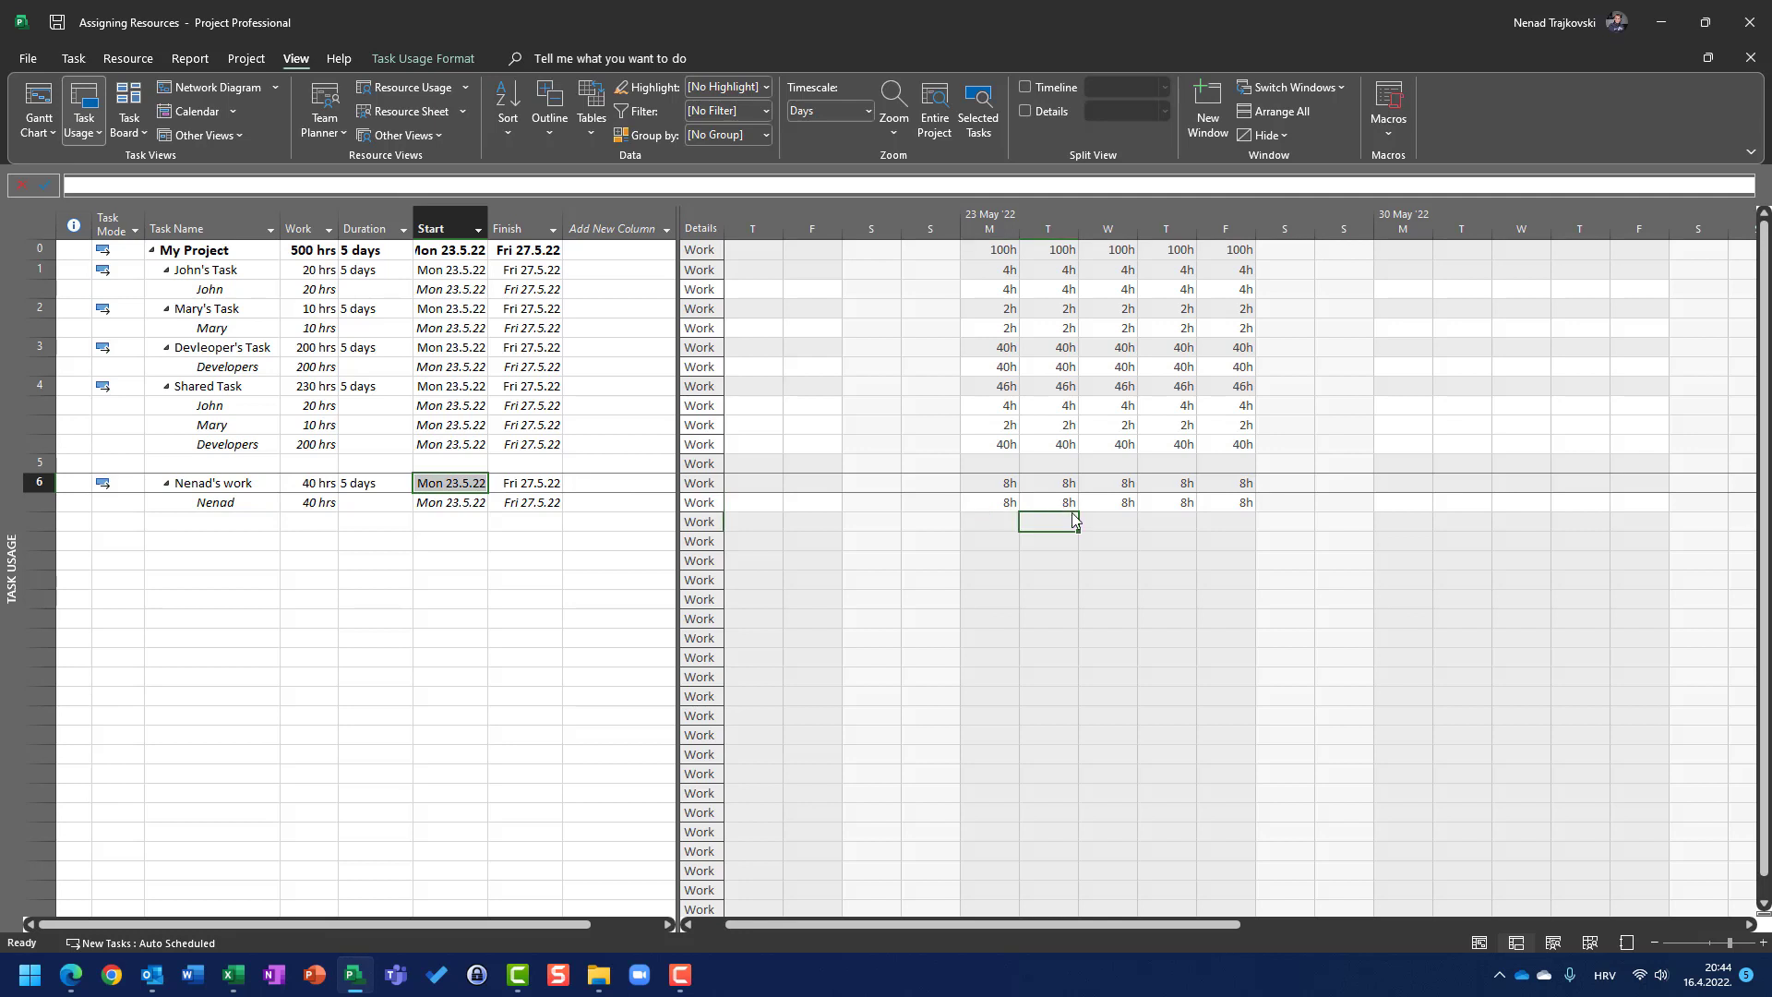
click(1124, 504)
click(1174, 503)
click(1227, 504)
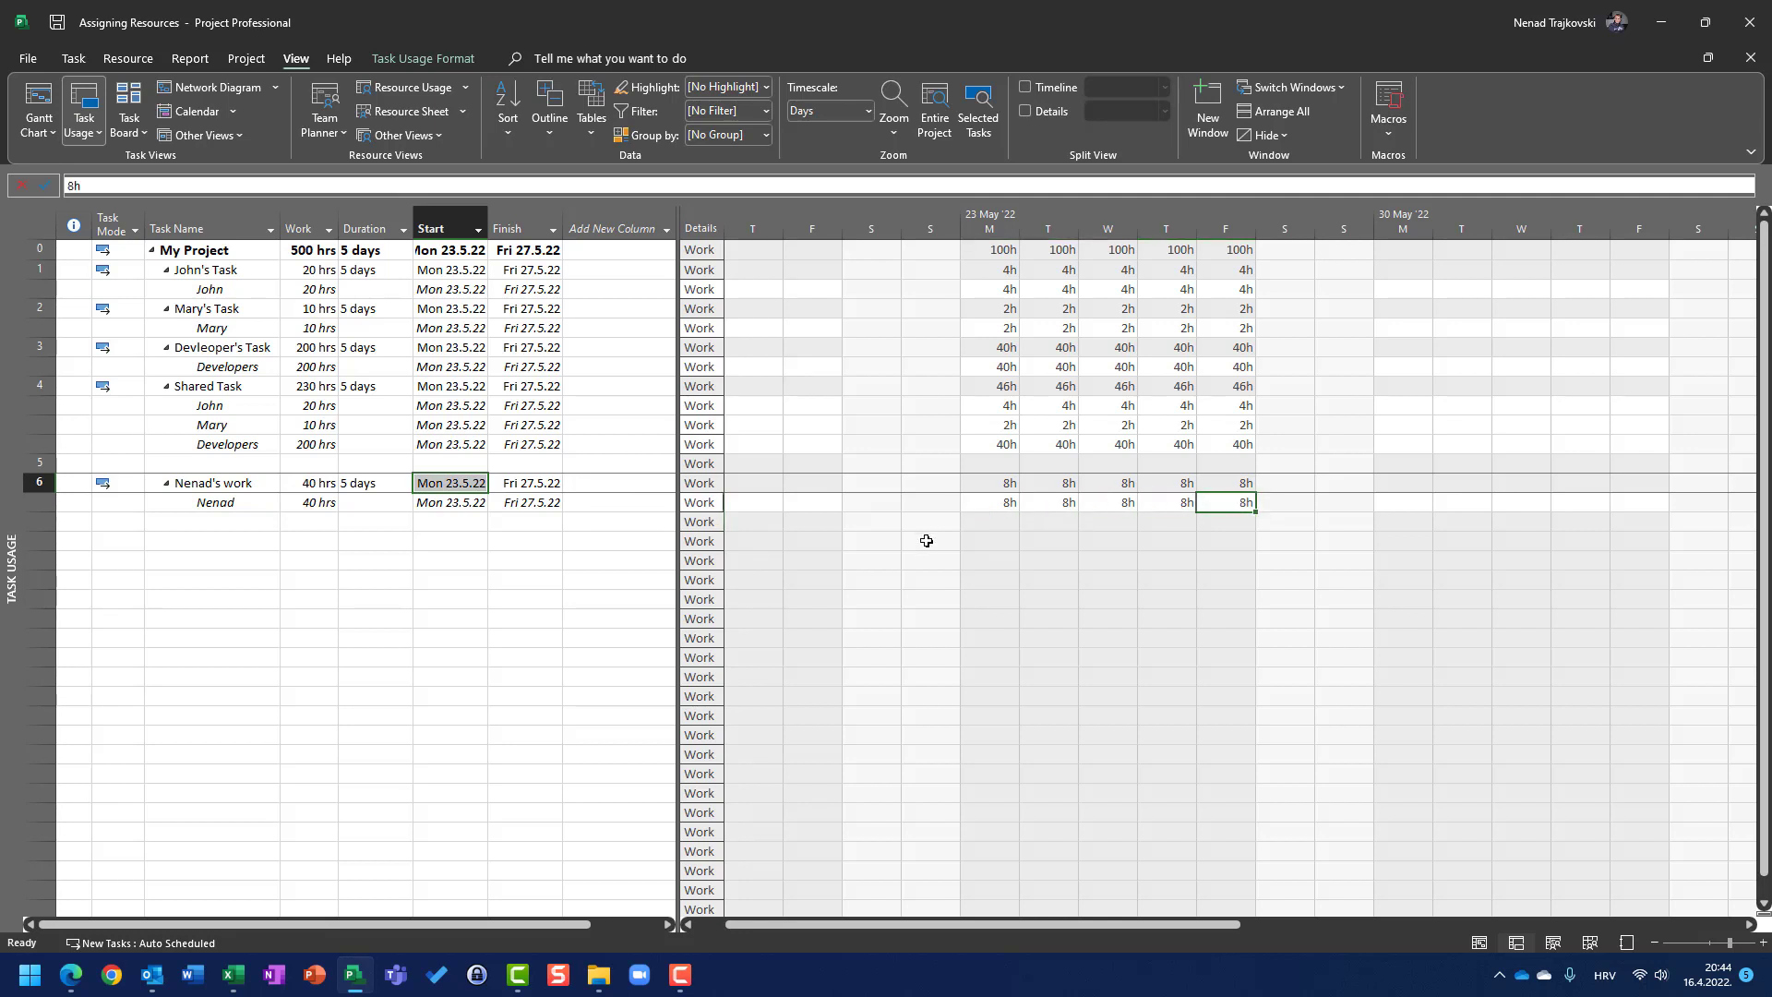
Check the row 6 task's 5-day duration and 40 hrs of work.
click(365, 487)
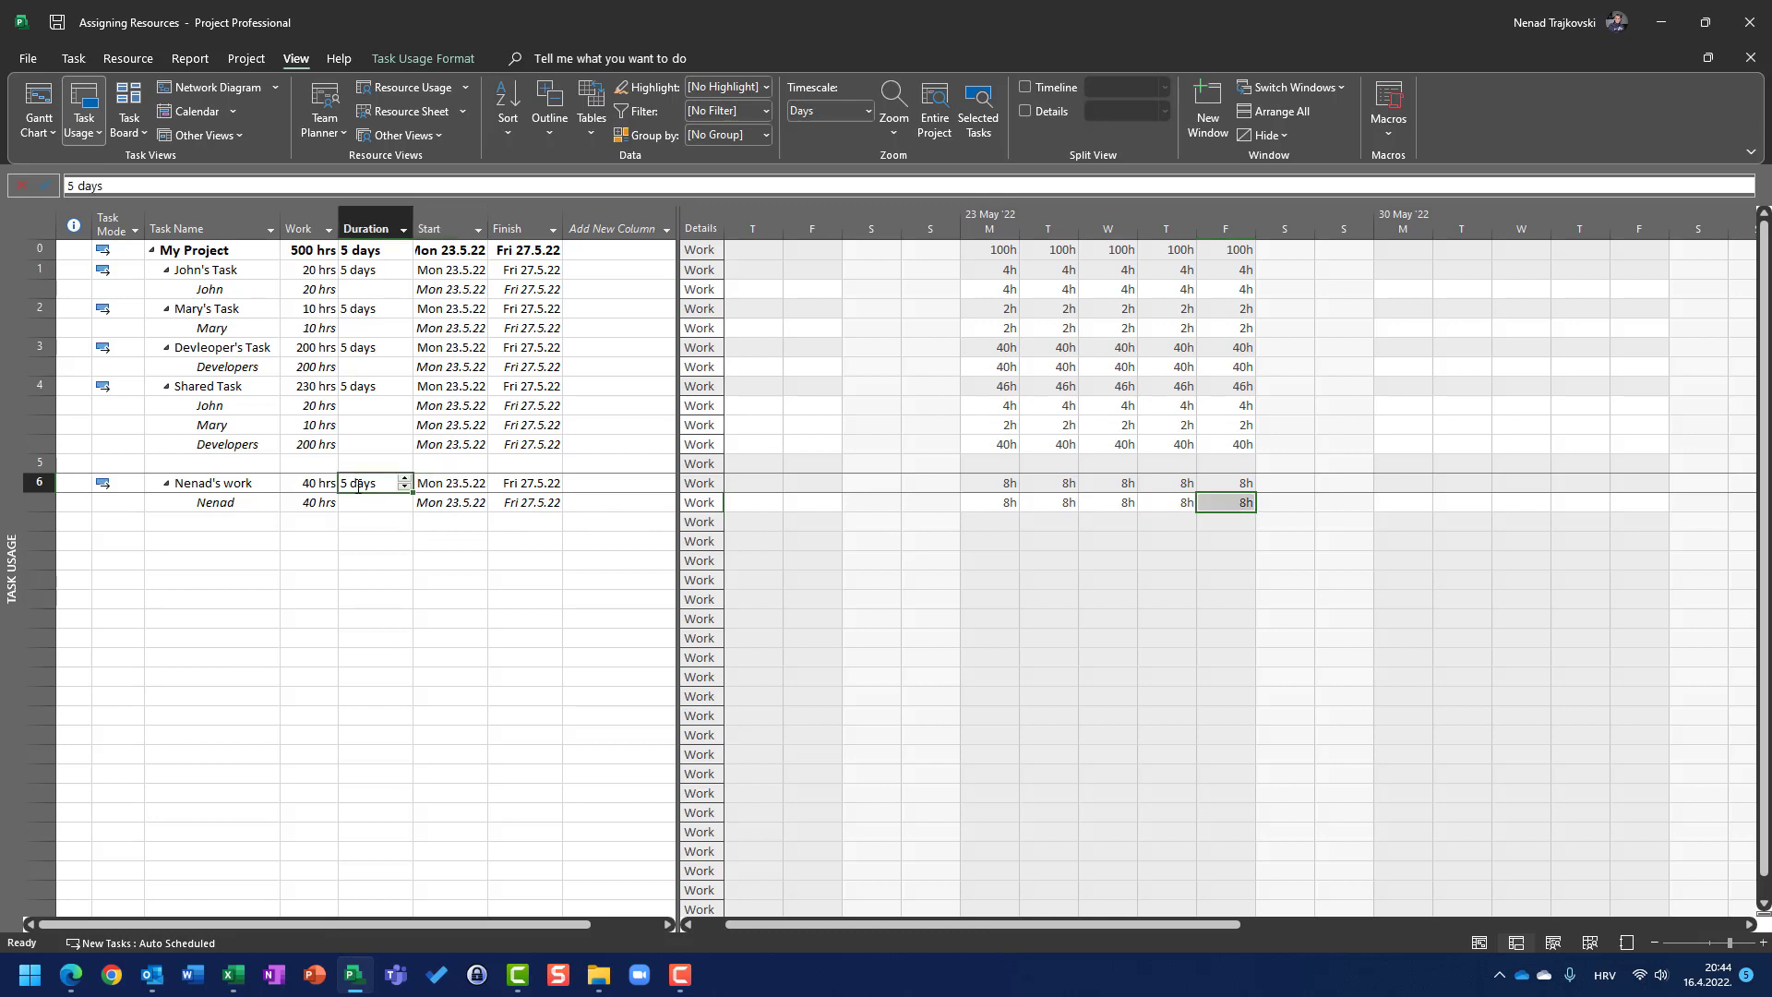
key(Left)
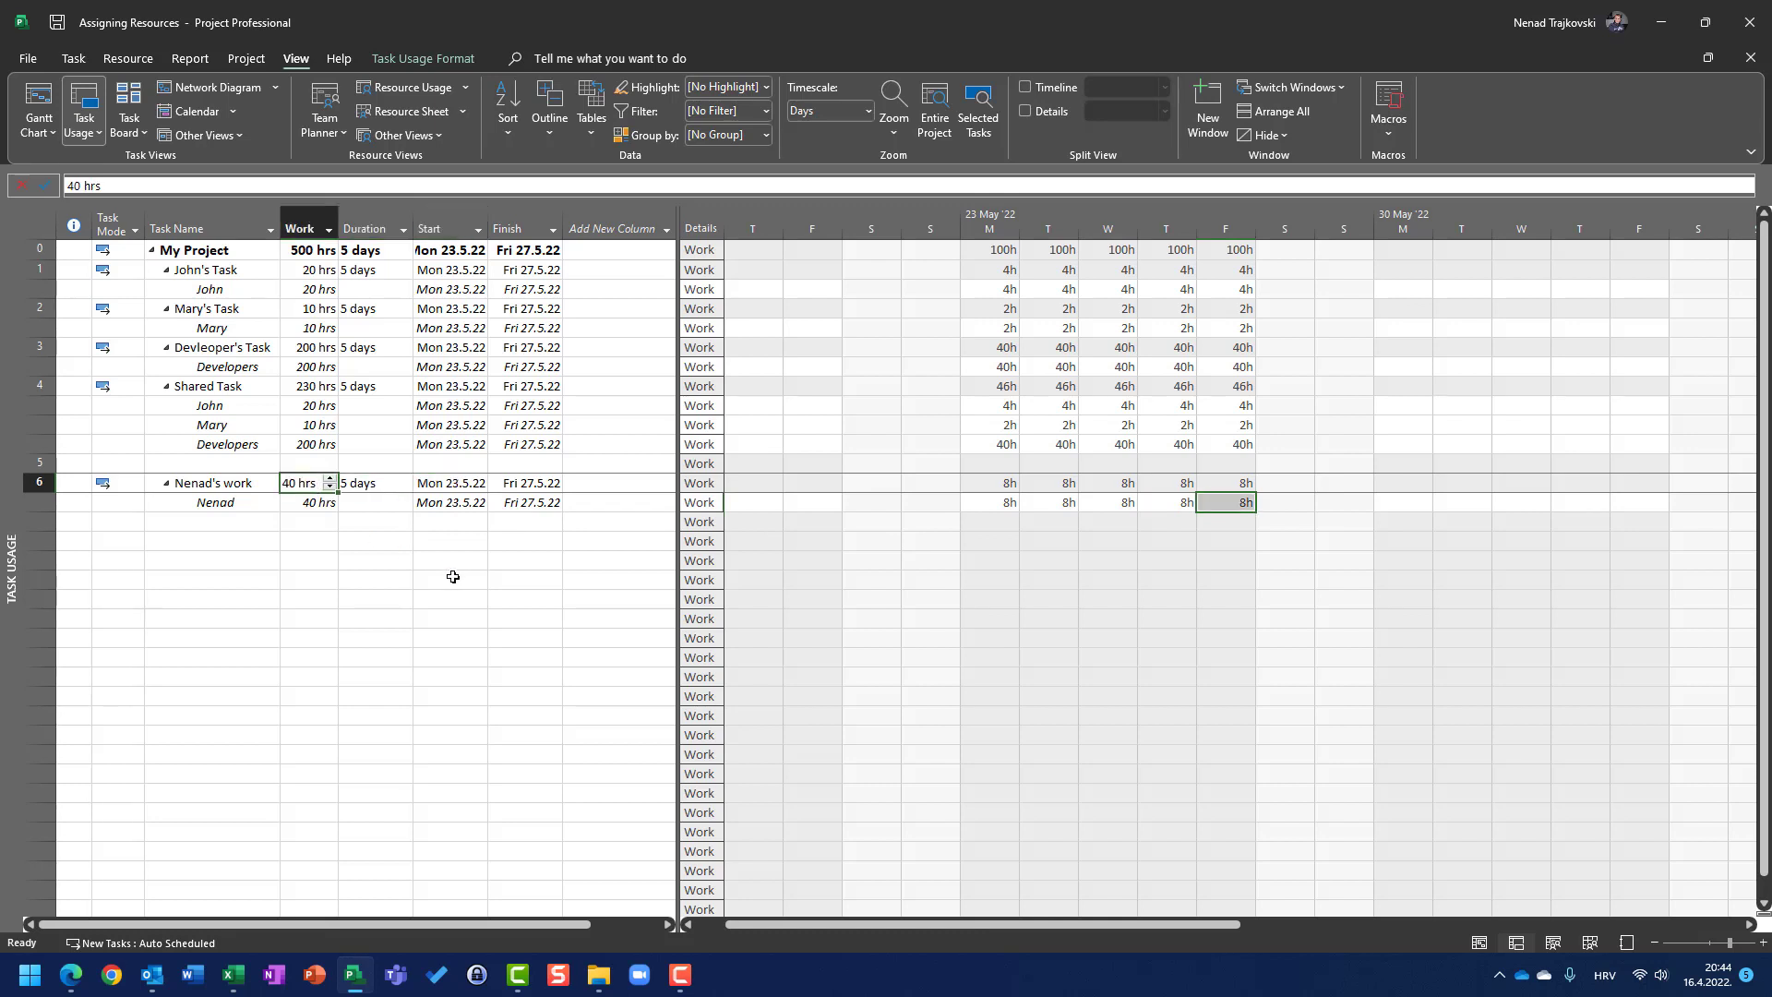
click(374, 485)
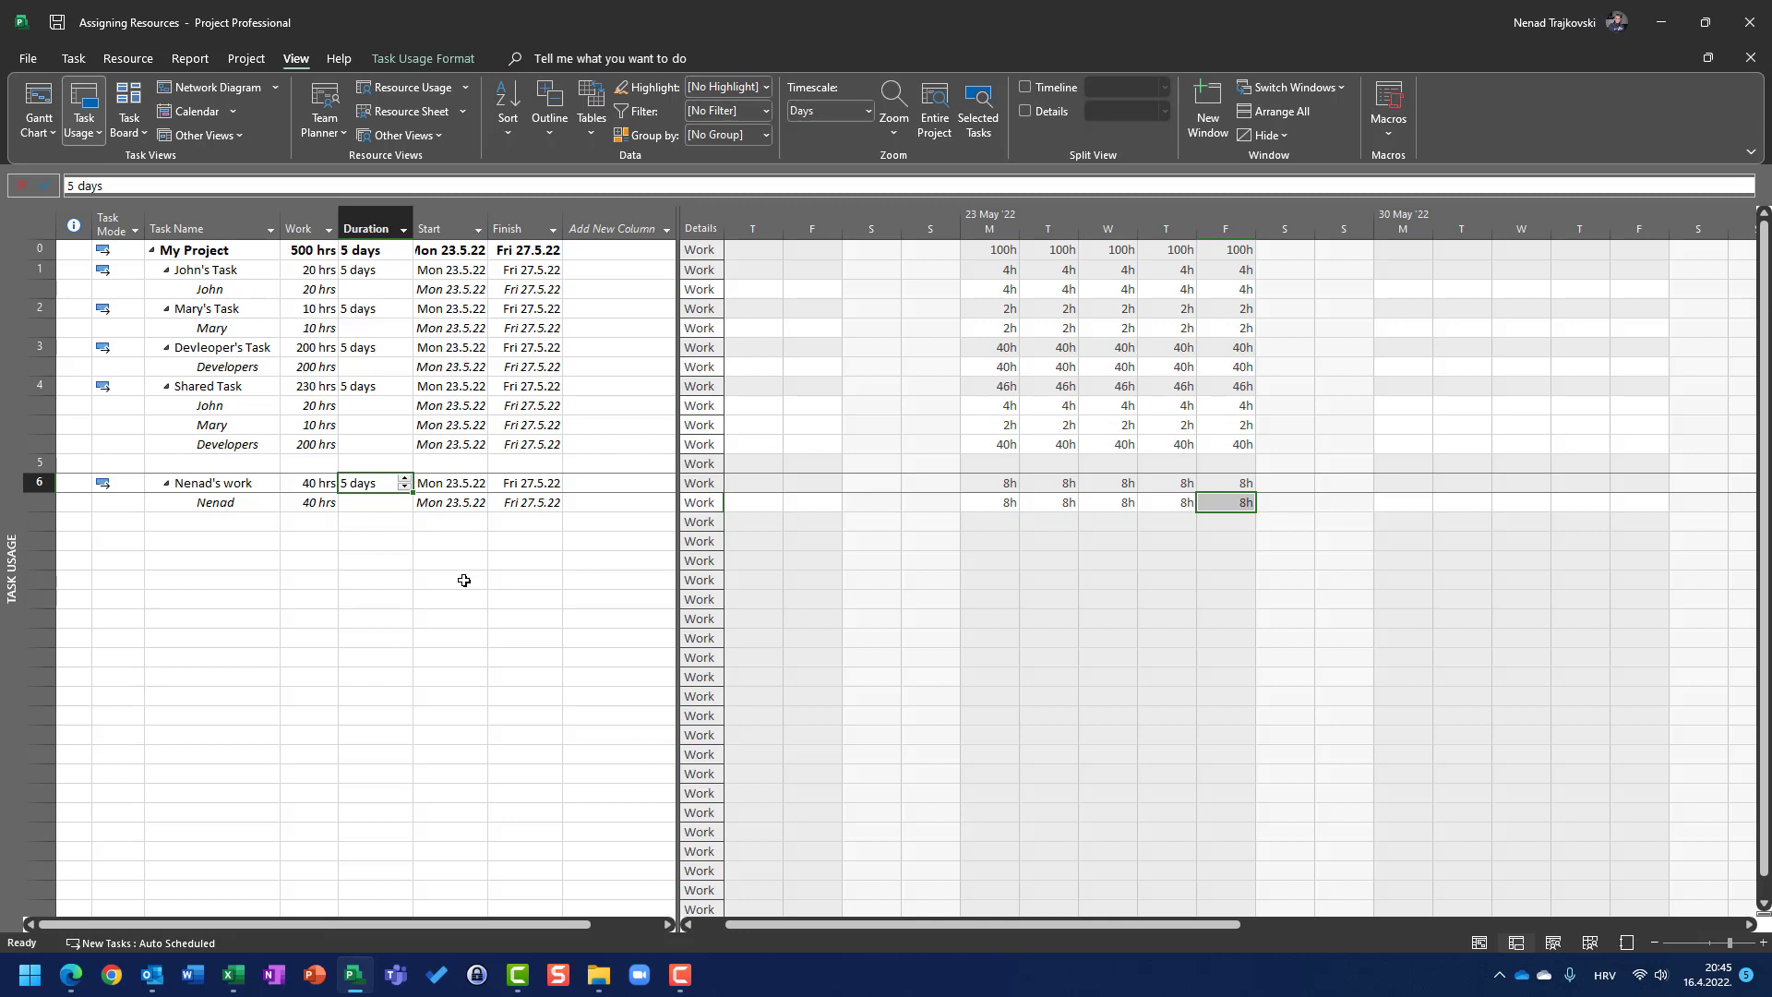
key(Left)
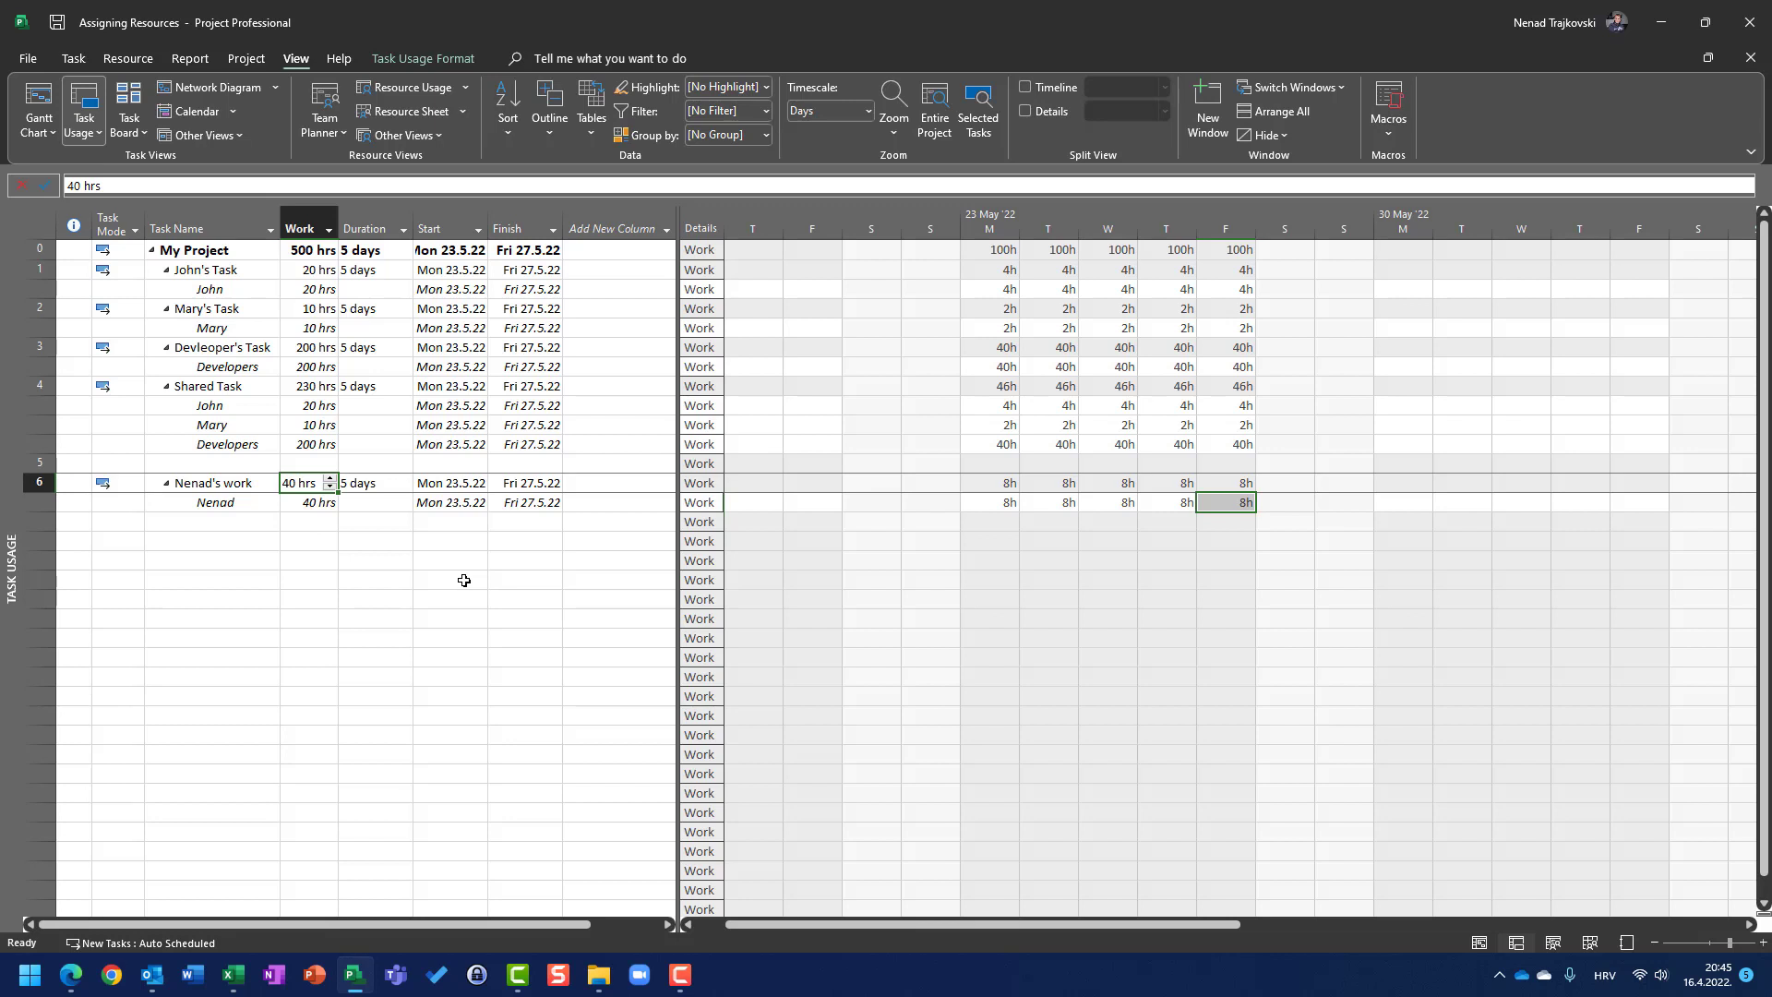
key(Tab)
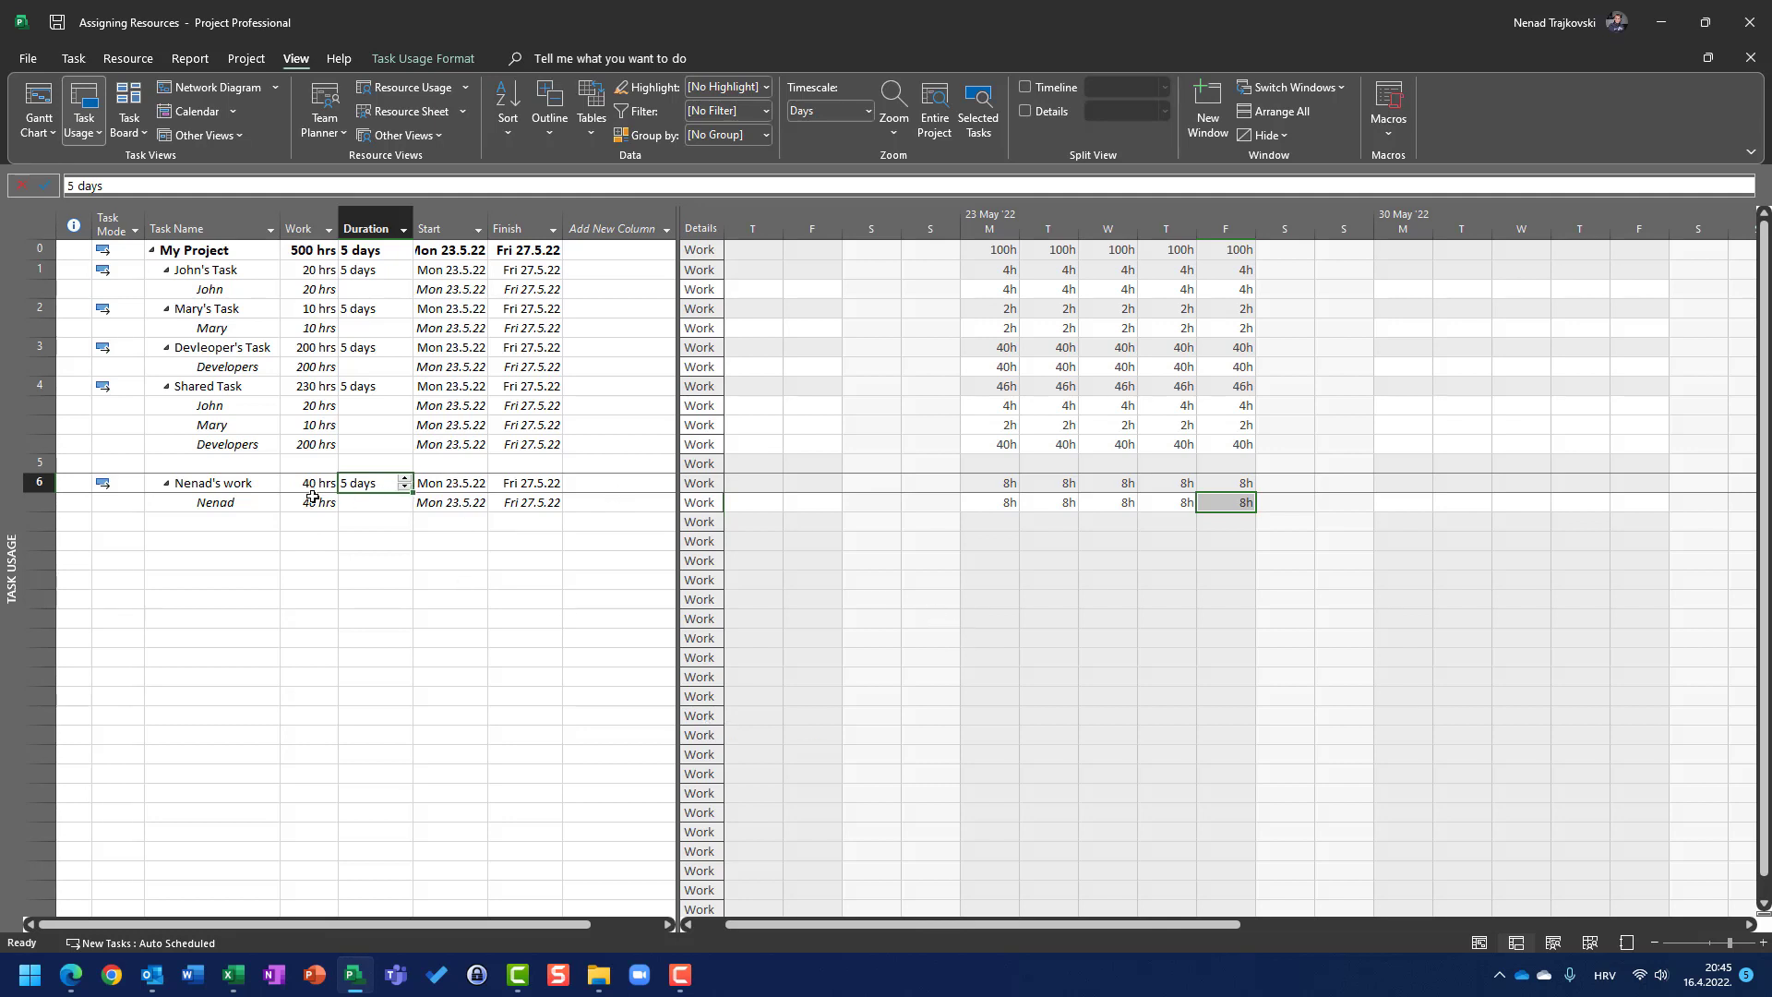
Check the resource's 8h of daily work from Monday to Friday in the Task Usage grid.
click(990, 504)
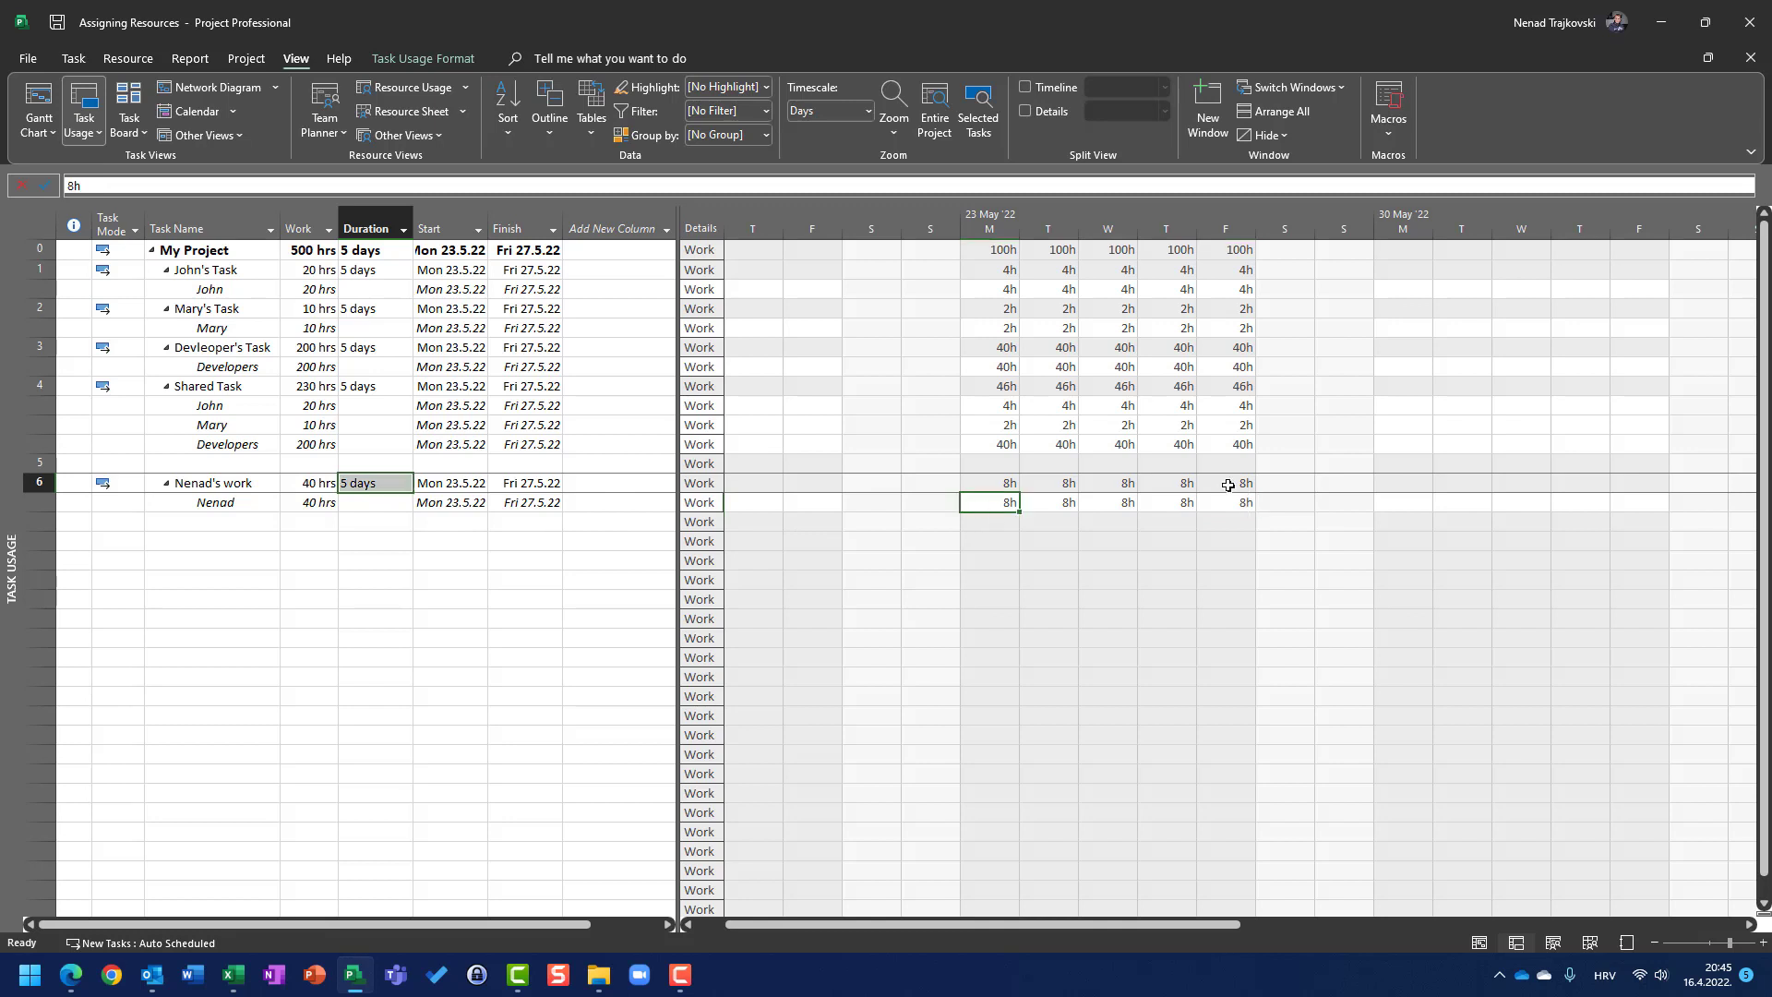
key(Right)
key(Right)
key(Right)
key(Right)
key(Left)
key(Left)
key(Left)
key(Left)
key(Right)
key(Right)
key(Right)
key(Right)
key(shift+Left)
key(shift+Left)
key(shift+Left)
key(shift+Left)
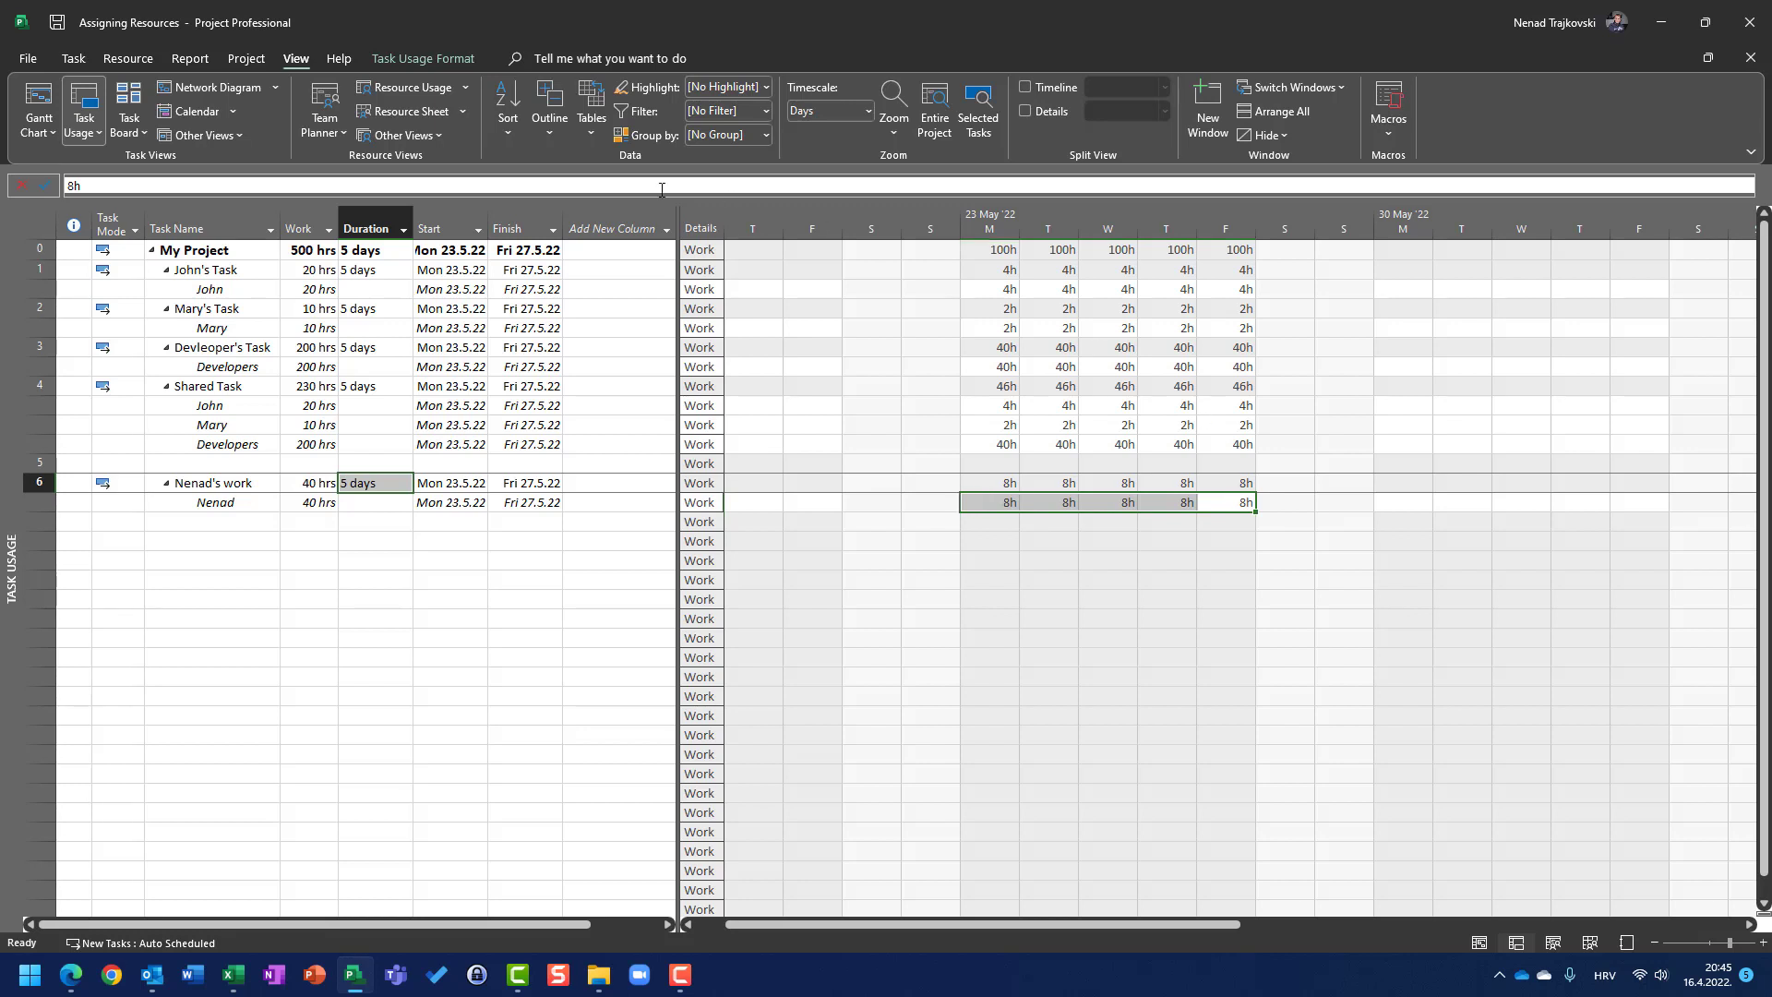
Switch between Gantt Chart and Task Usage, ending in Task Usage, and check row 1's Monday 4h.
click(30, 92)
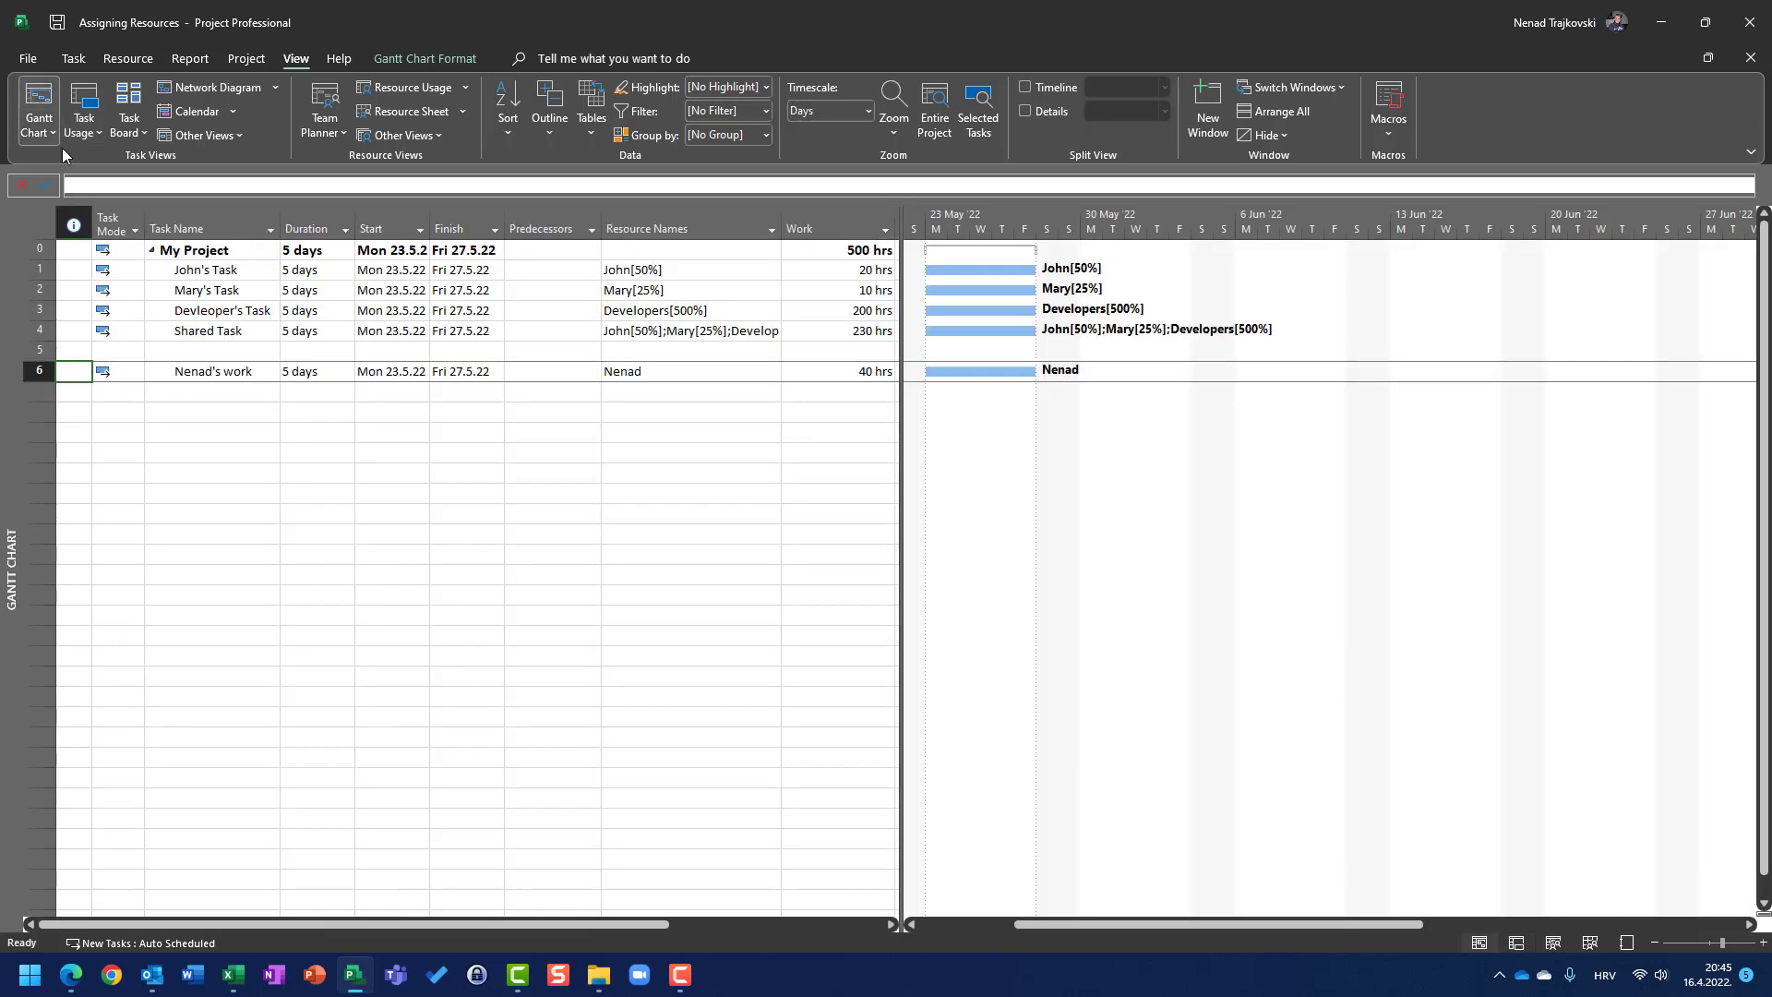
click(177, 267)
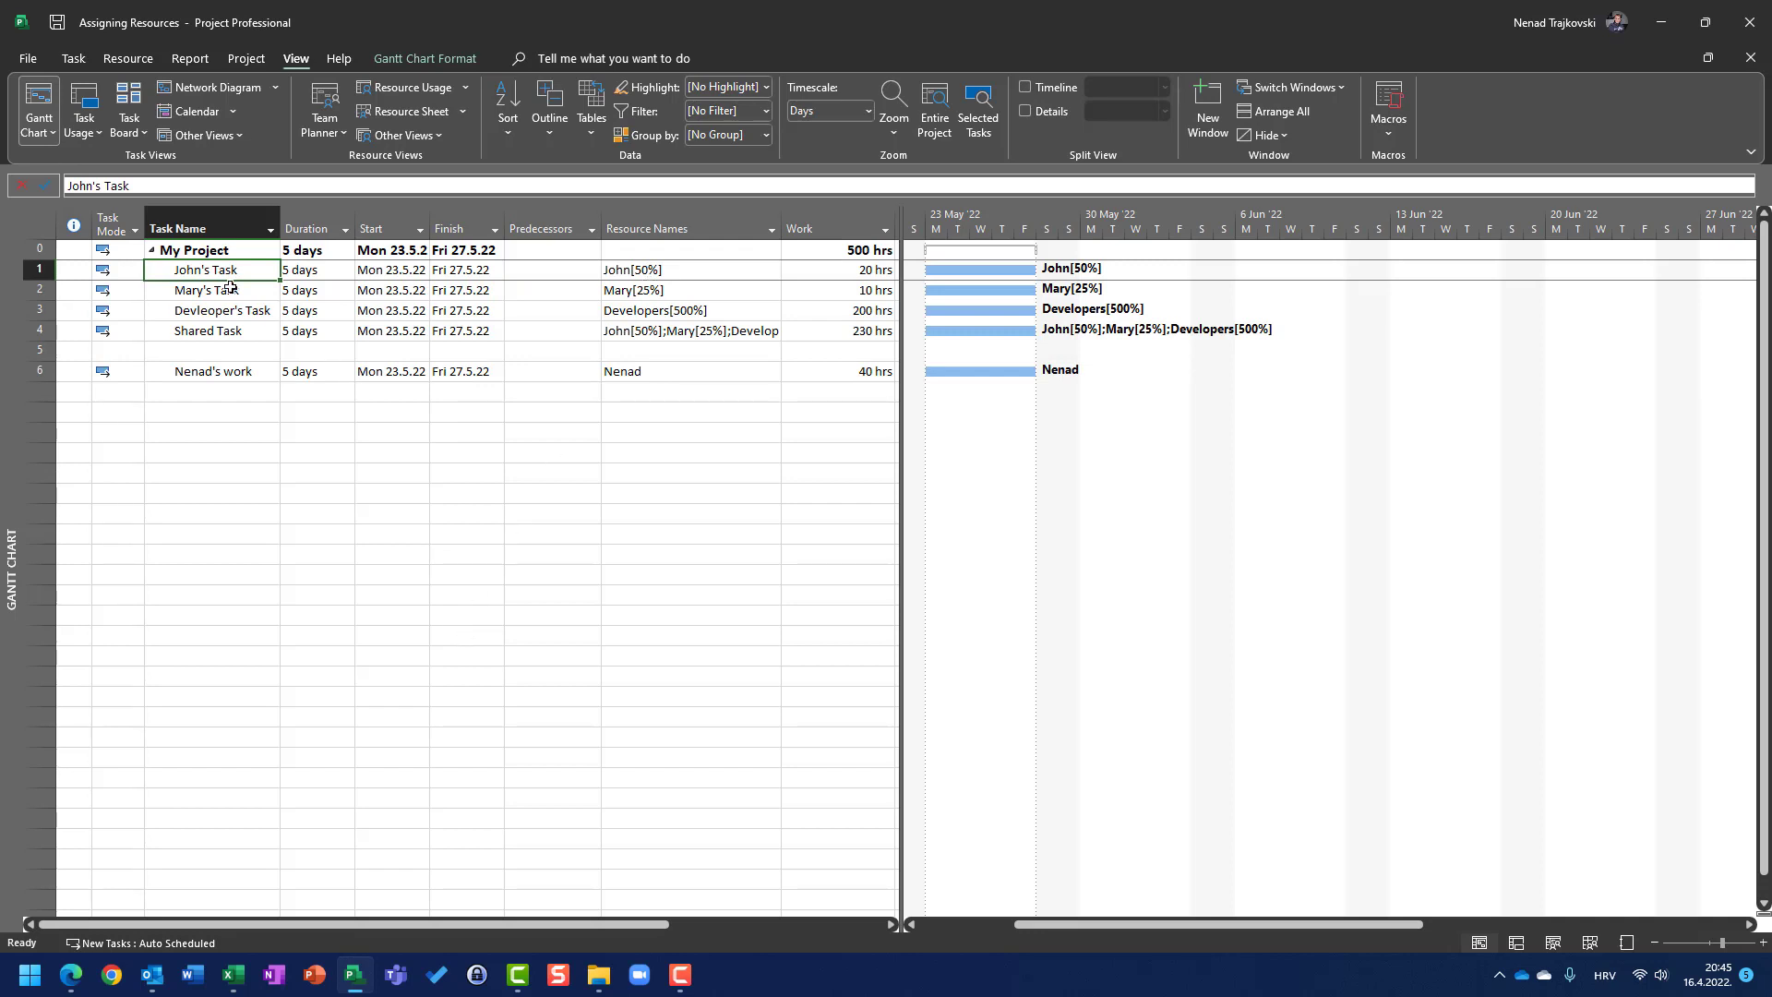
click(92, 103)
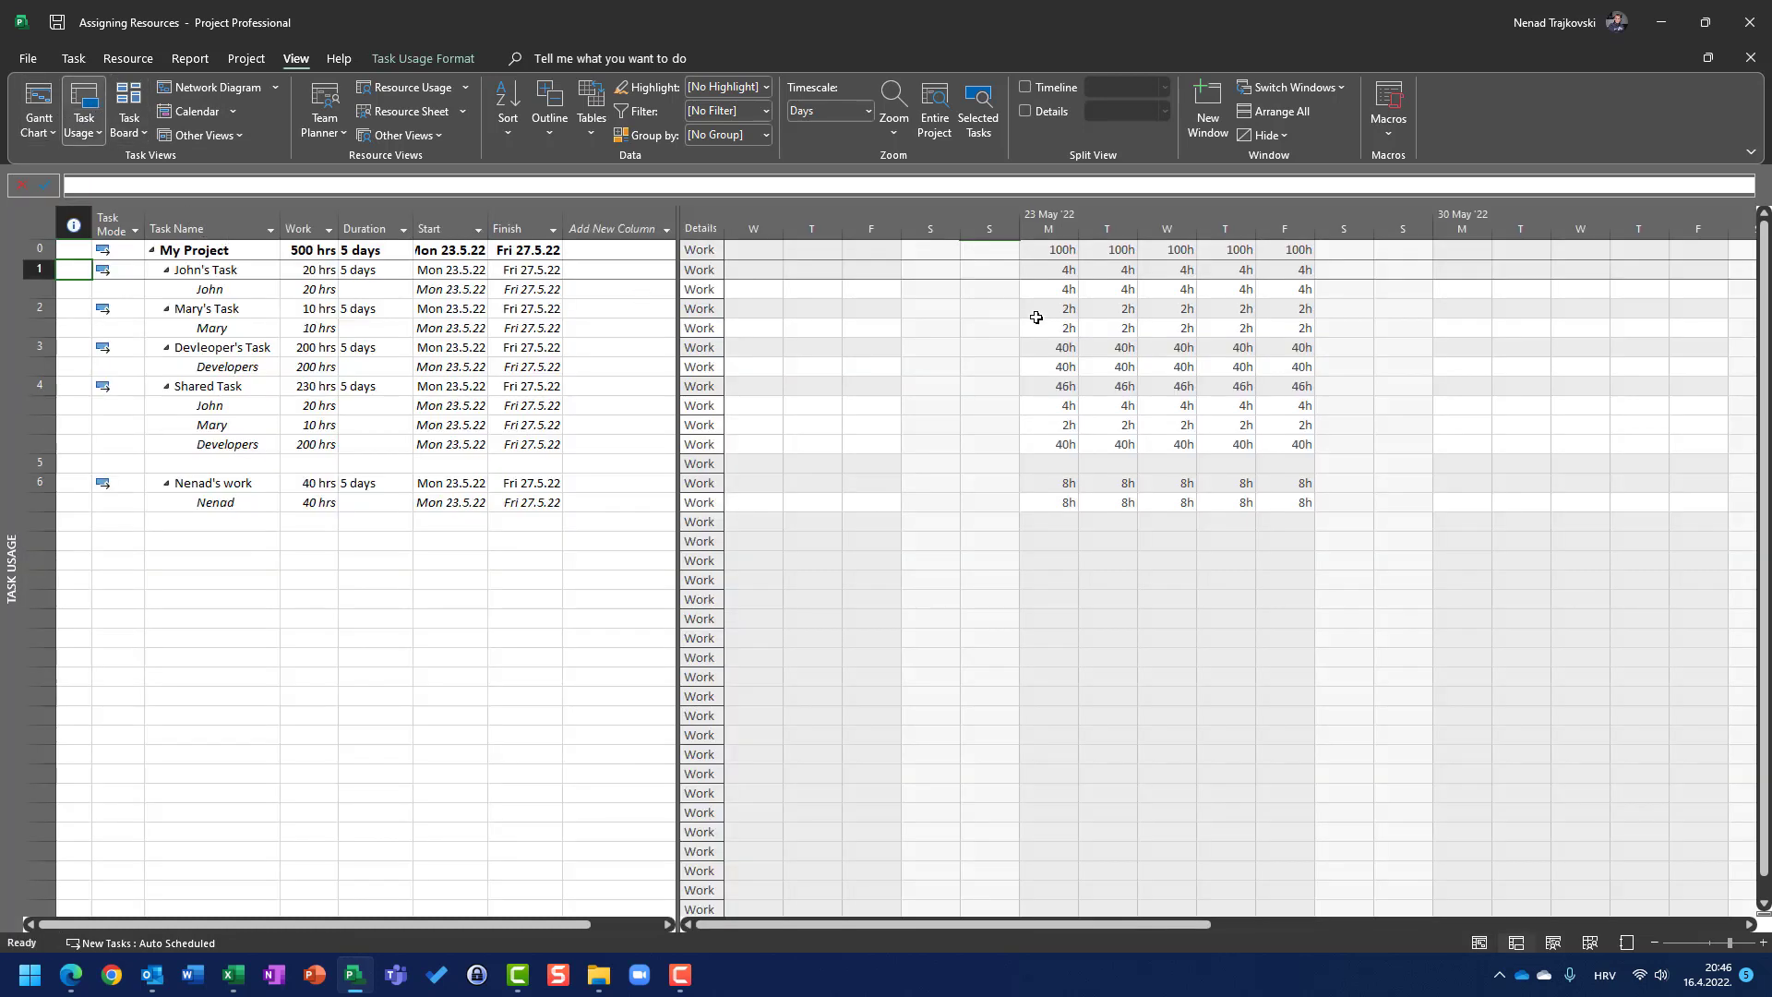
click(1047, 292)
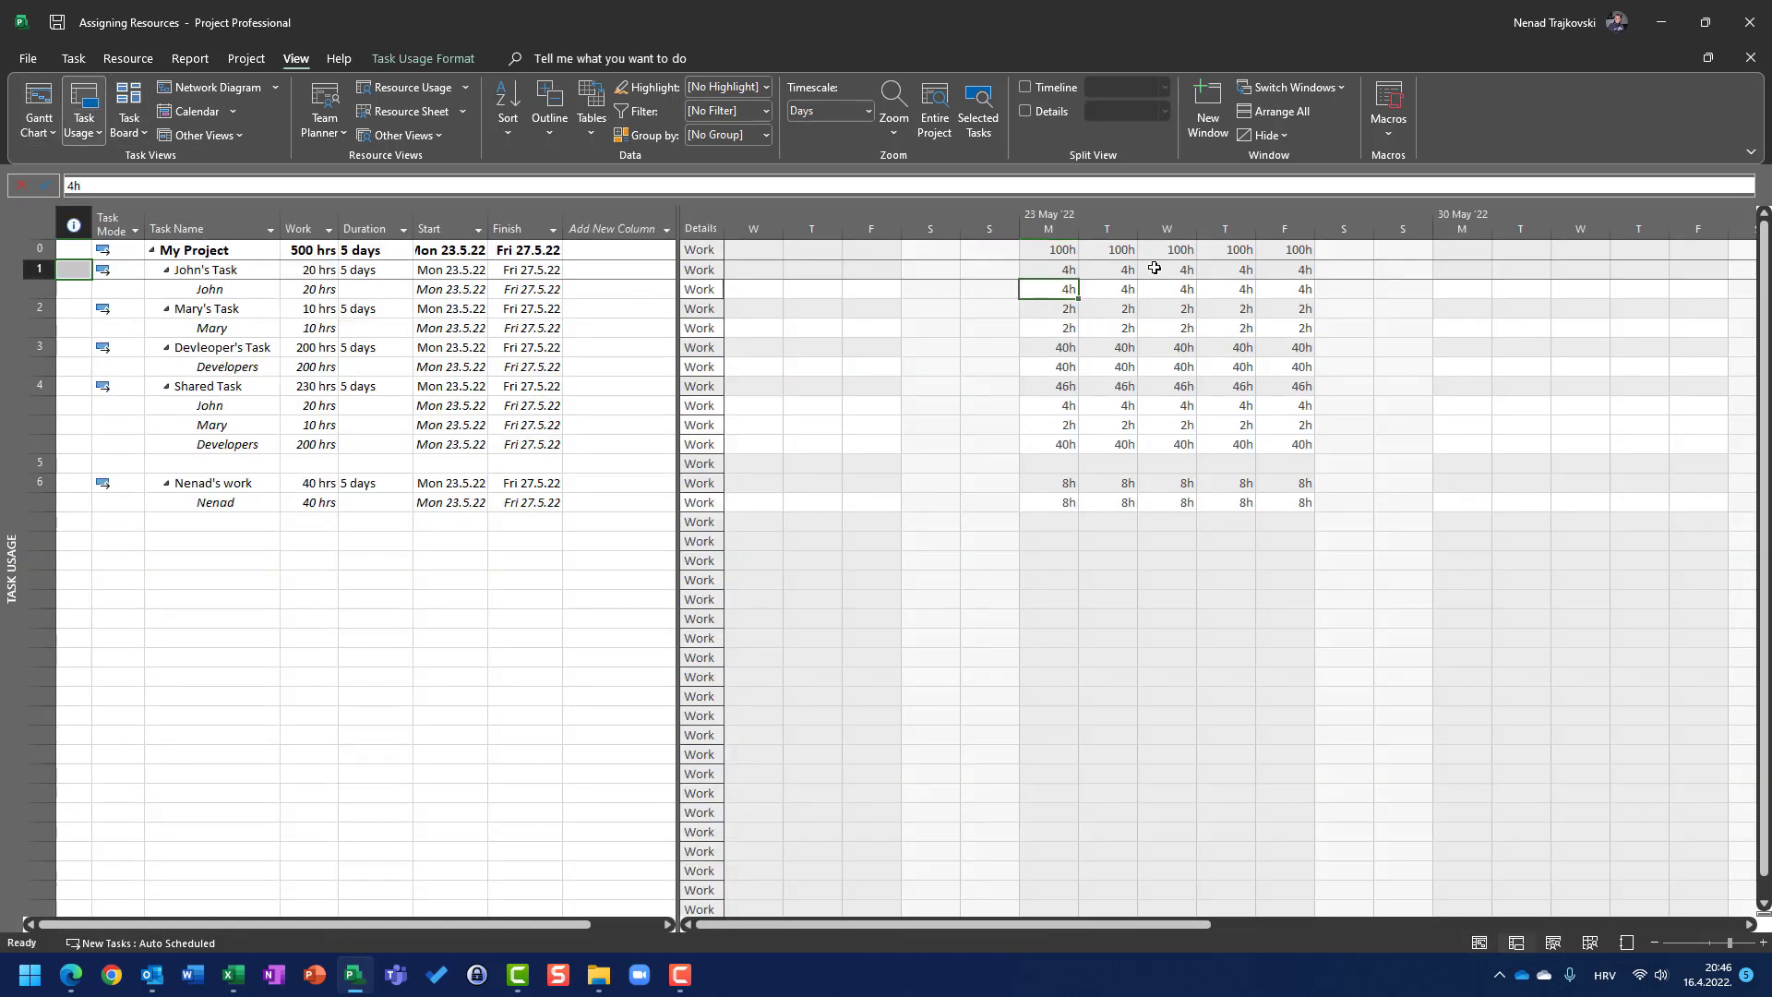
click(372, 272)
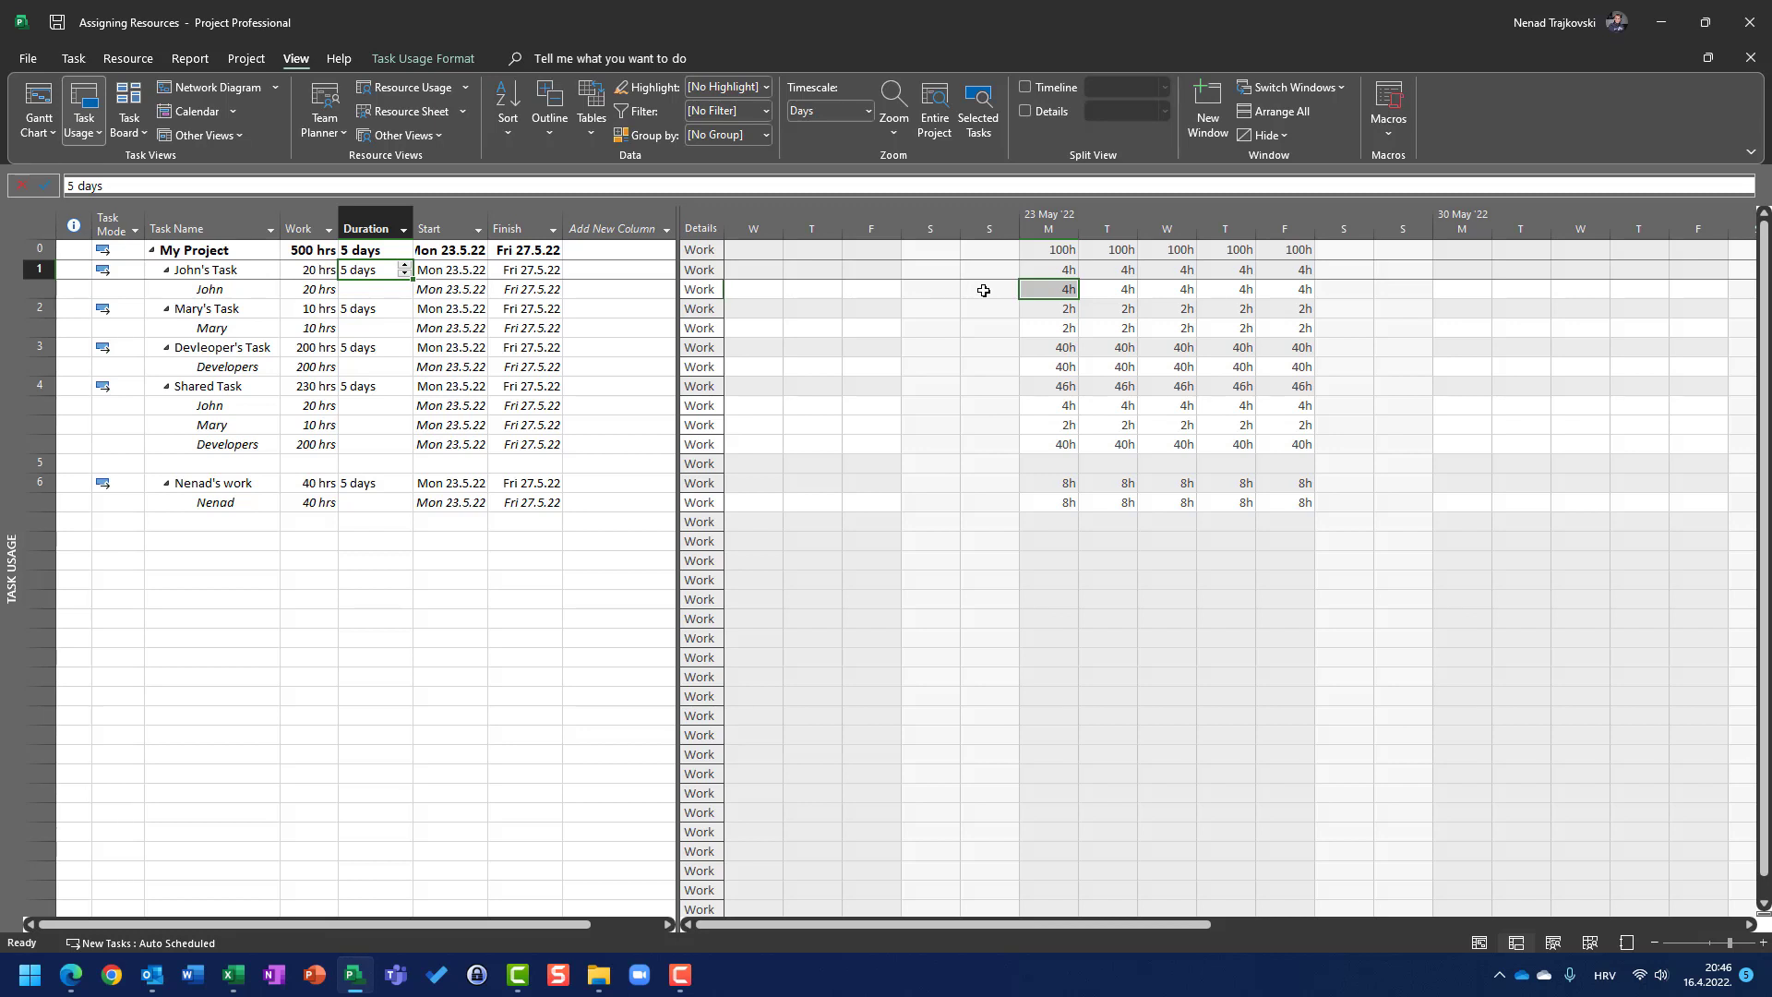
click(38, 109)
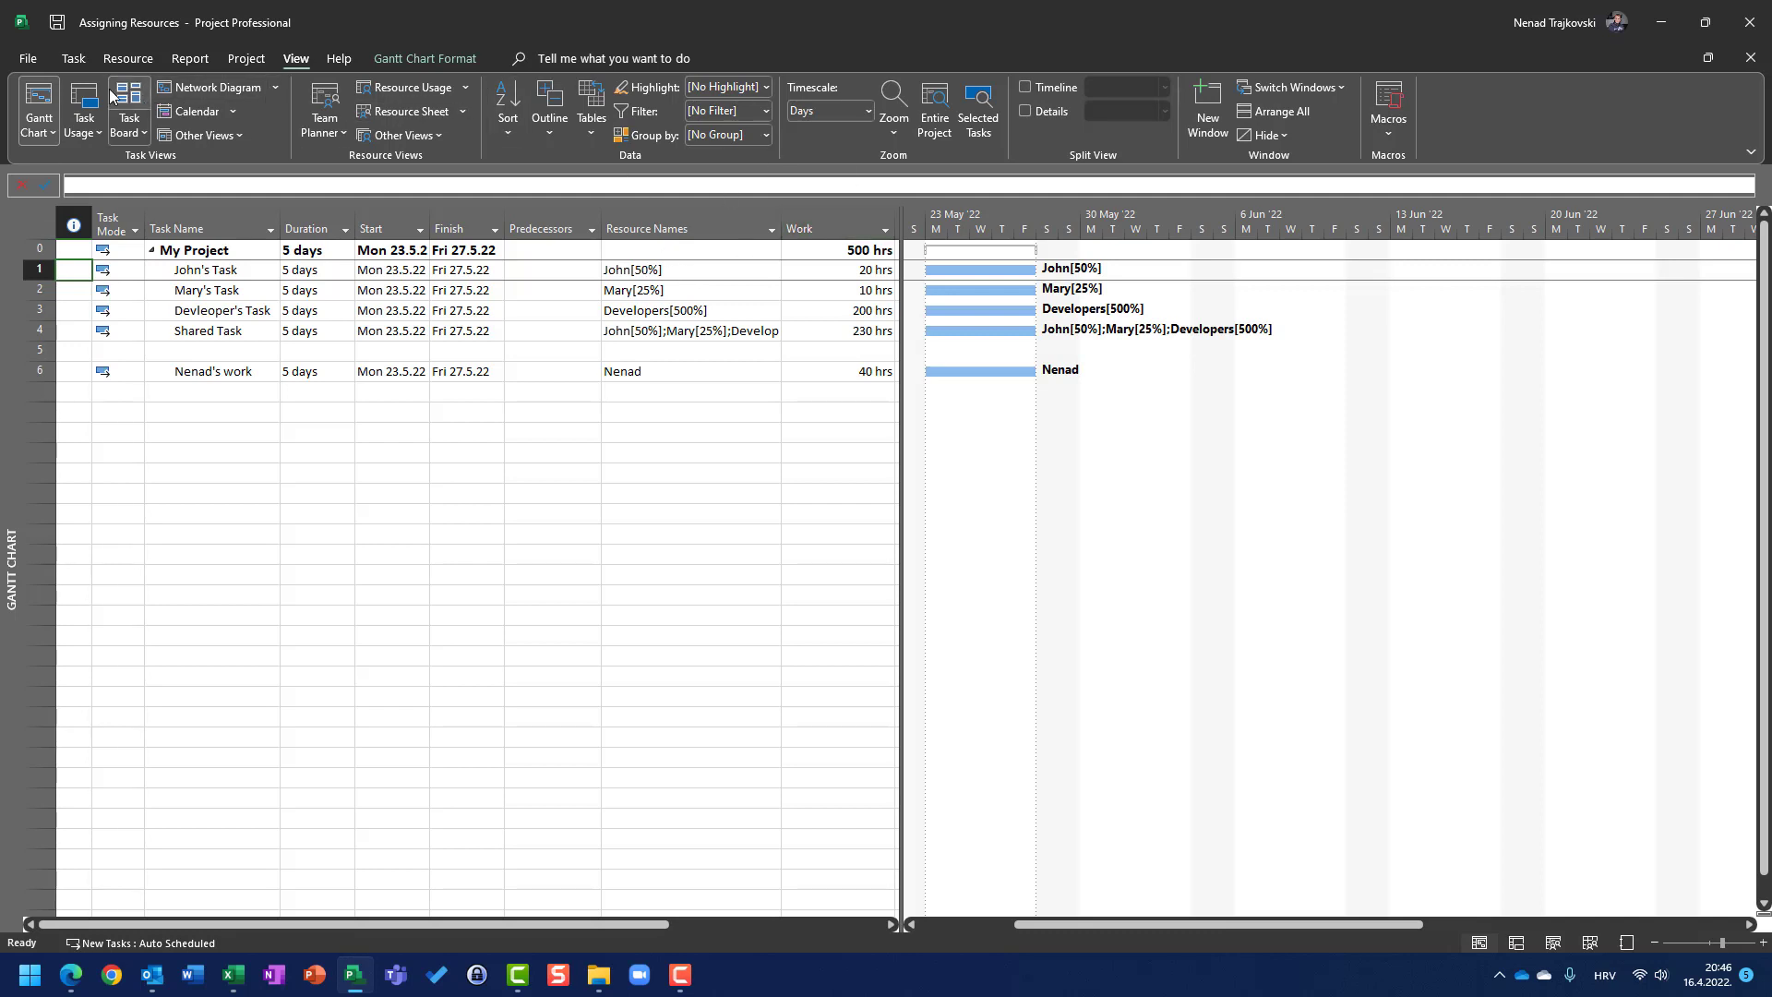
click(84, 103)
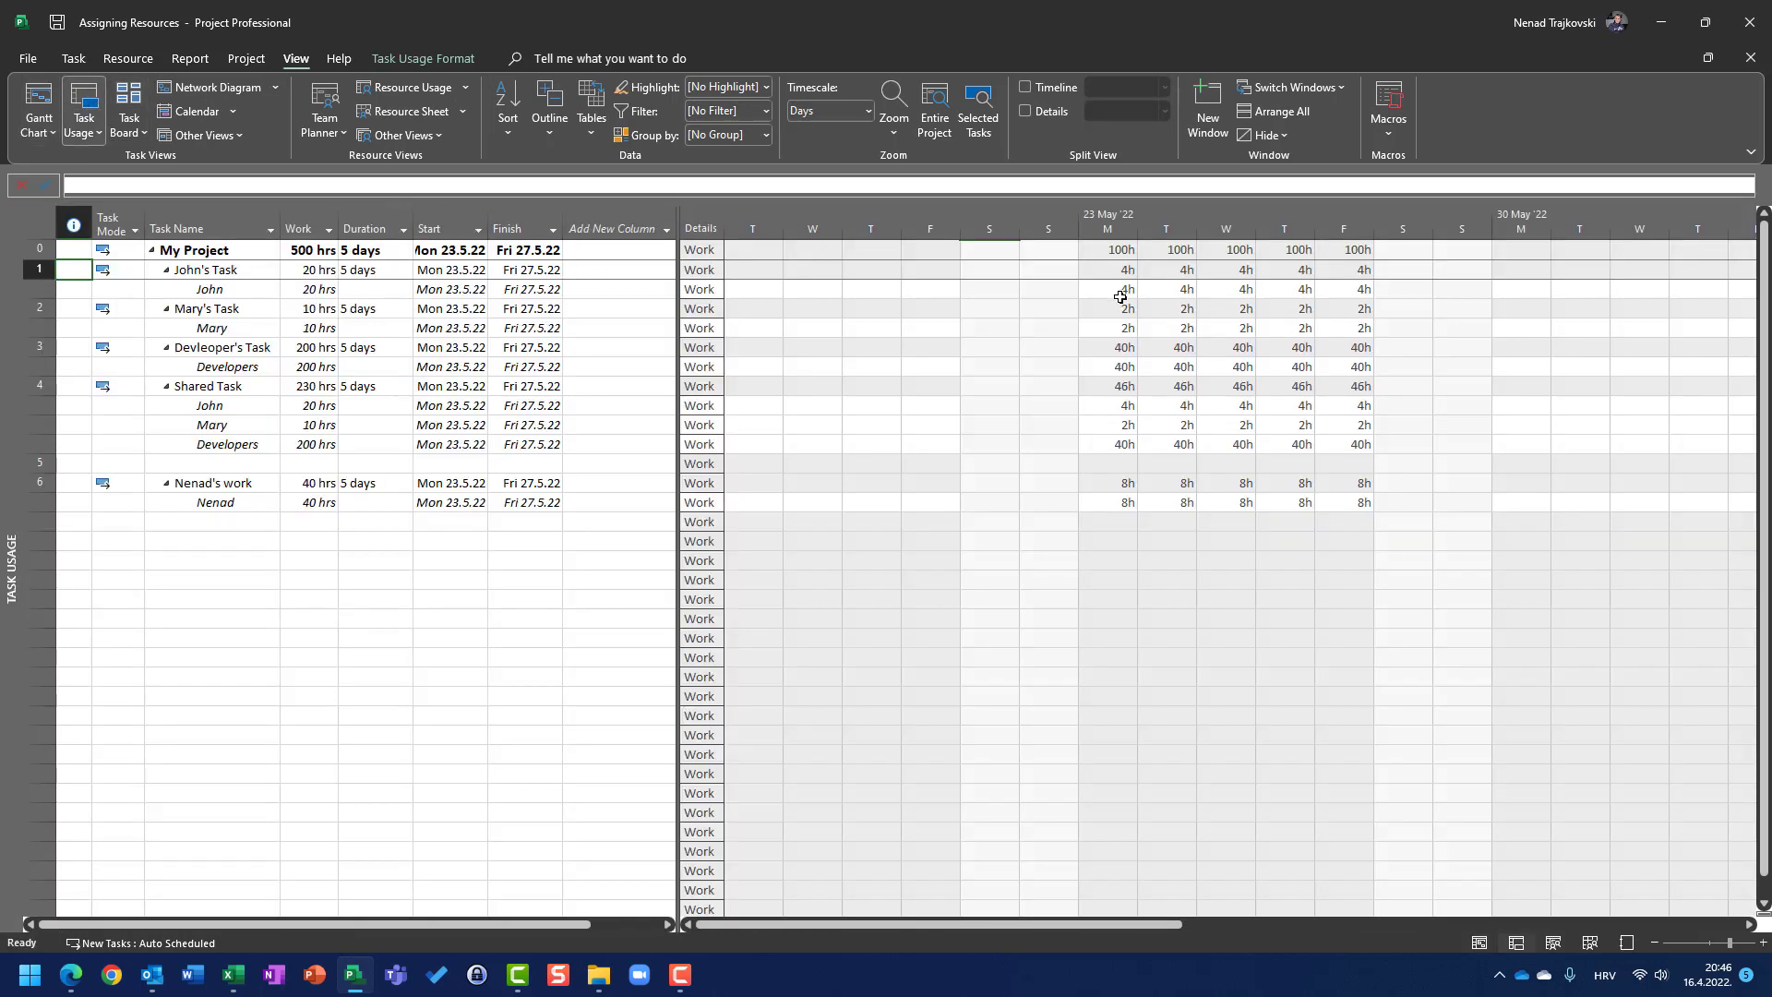
click(1120, 295)
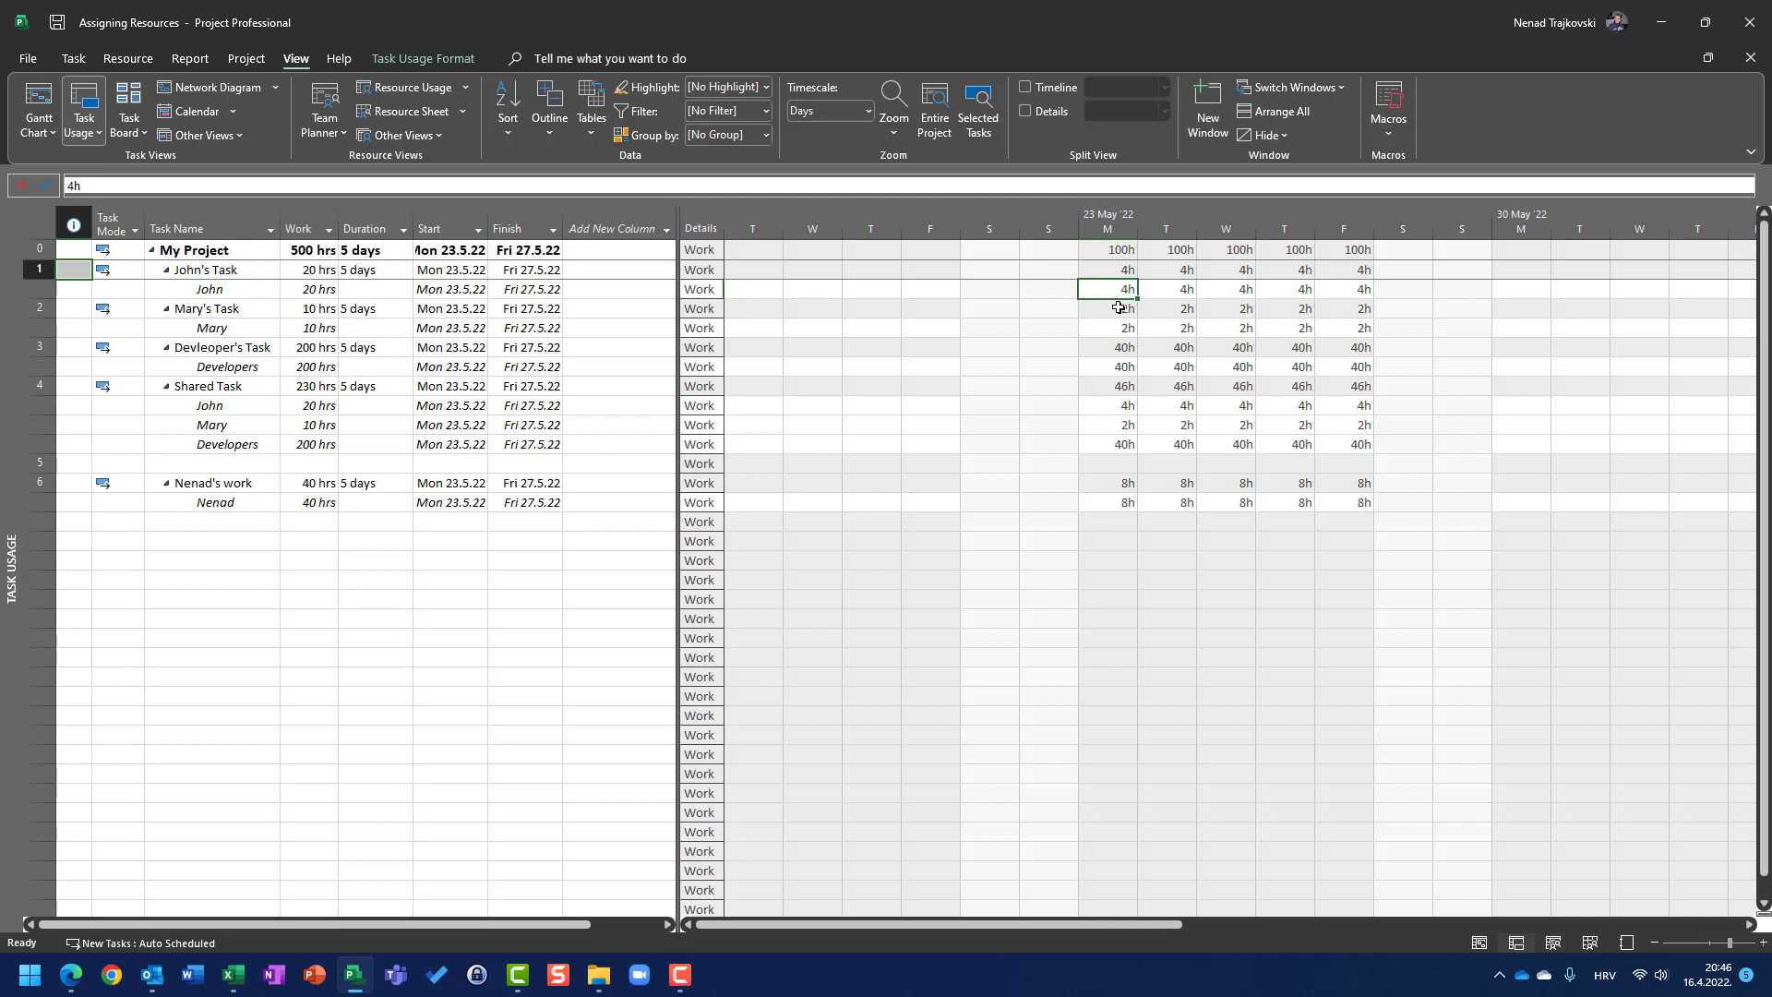
click(248, 308)
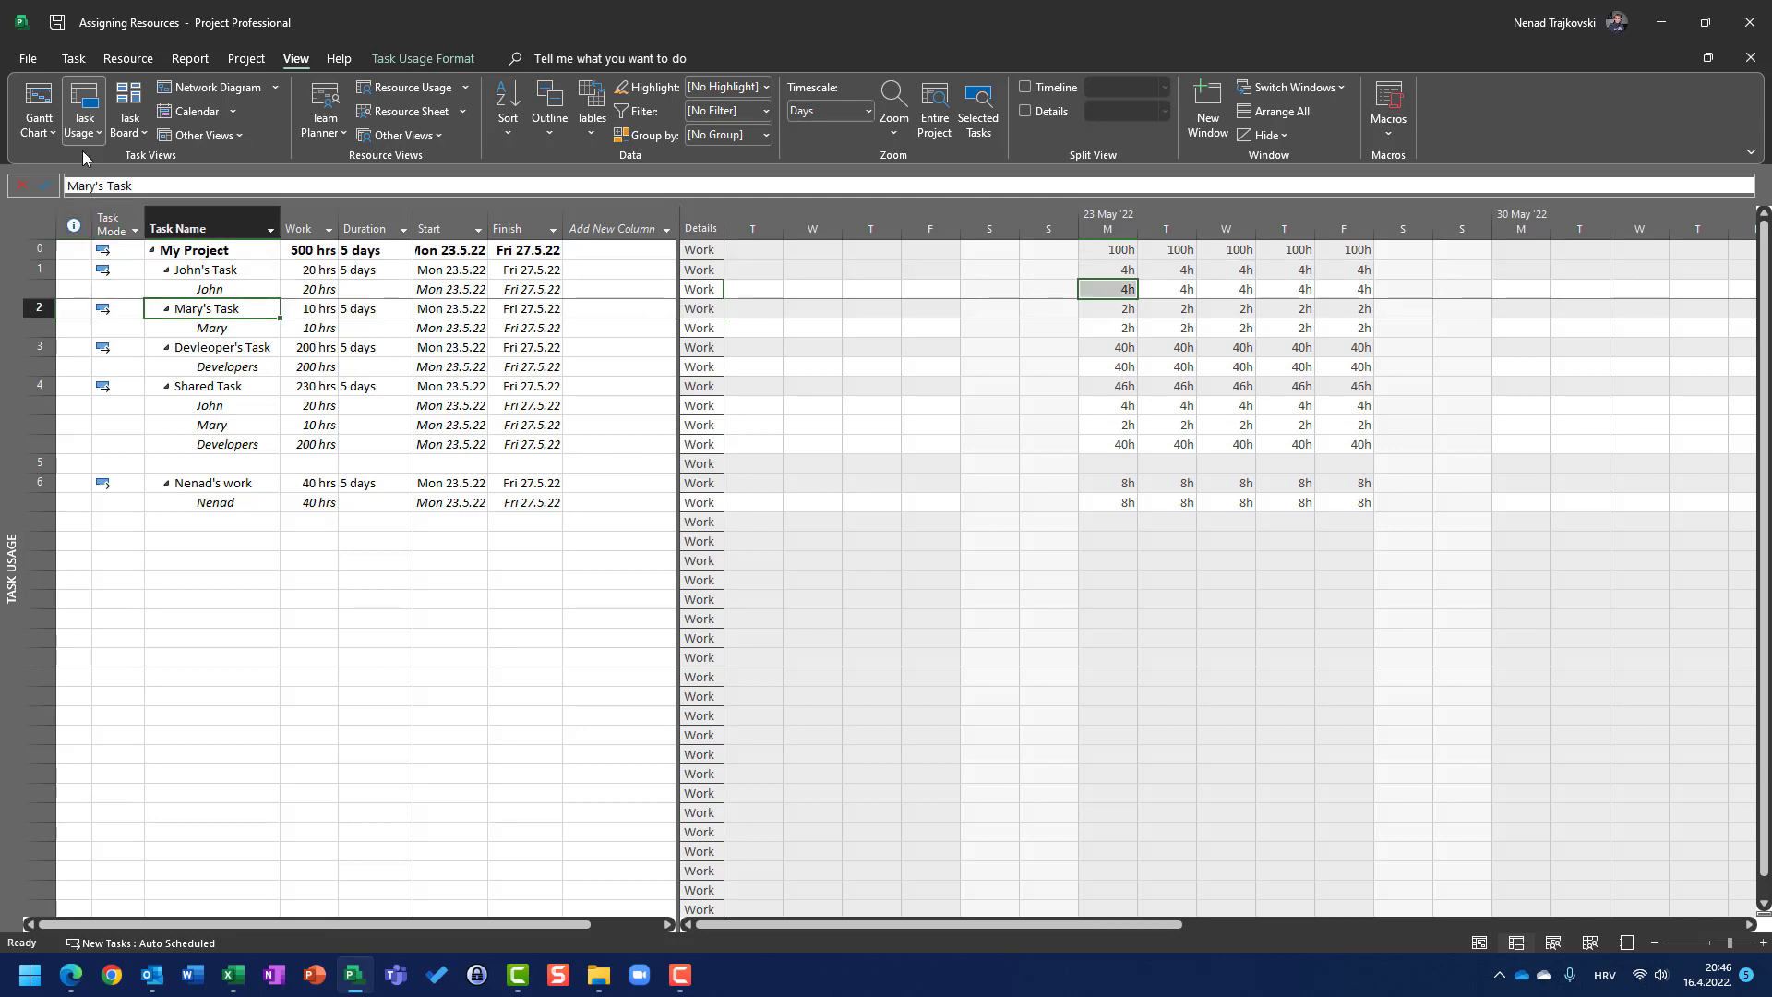
click(31, 105)
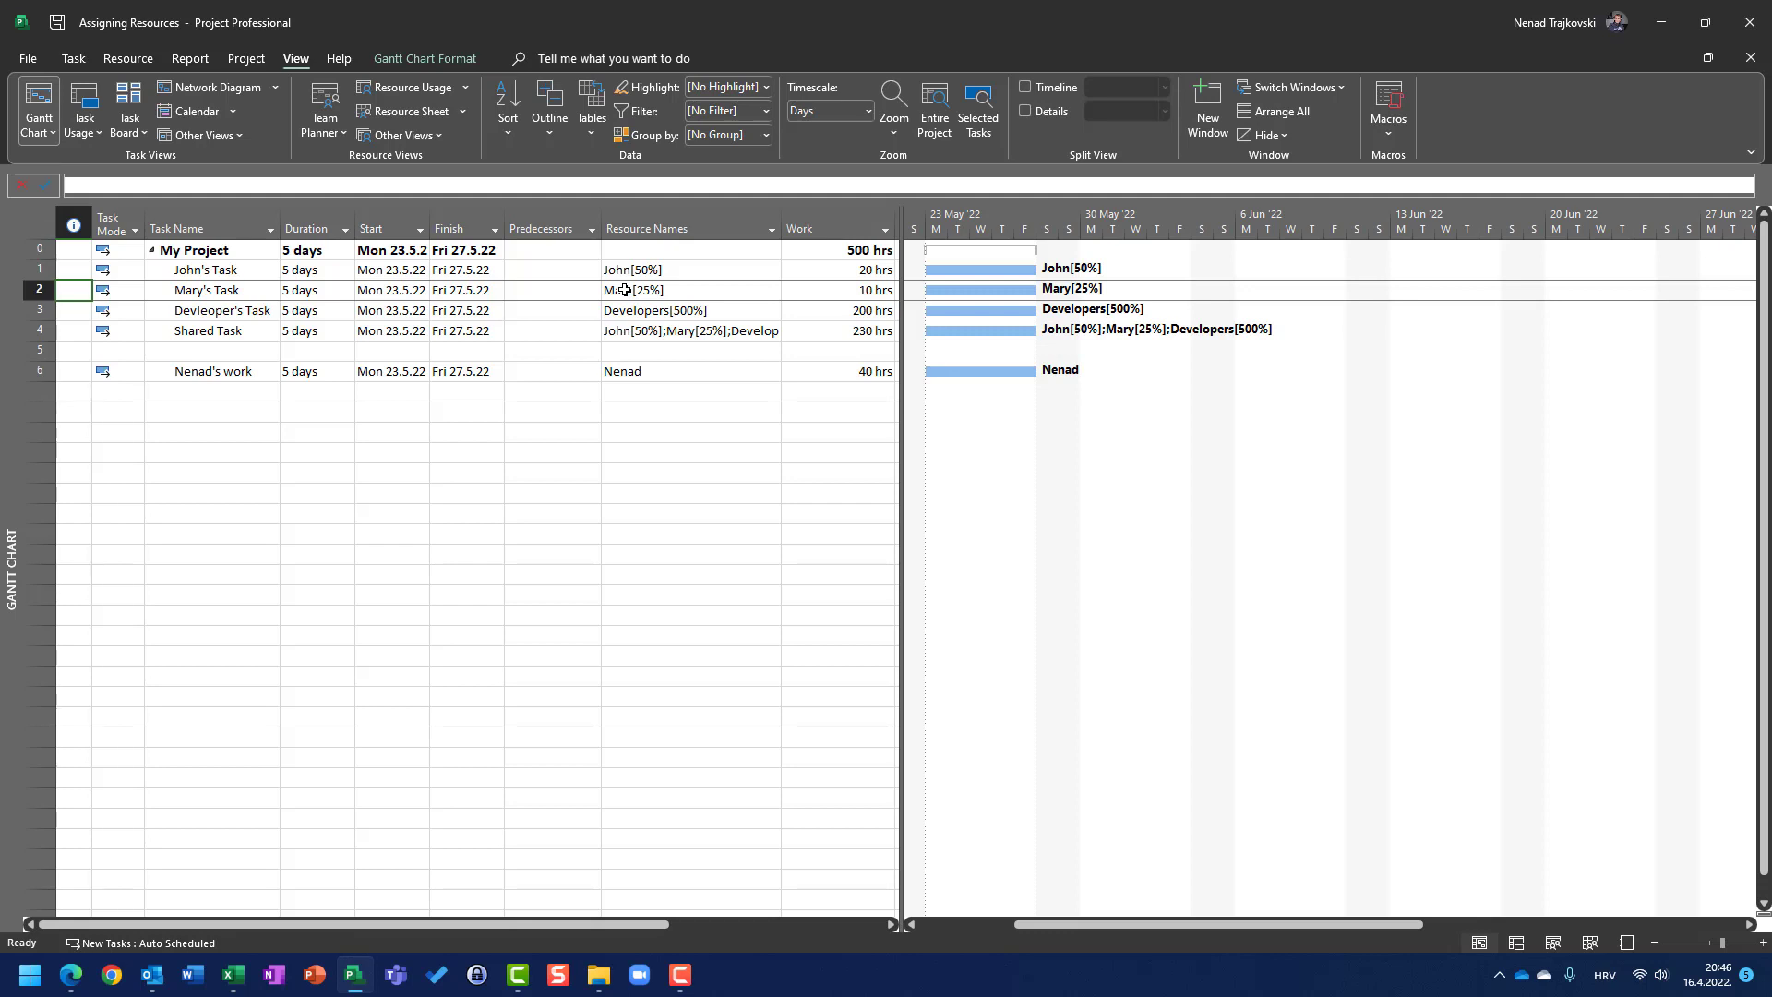
click(84, 104)
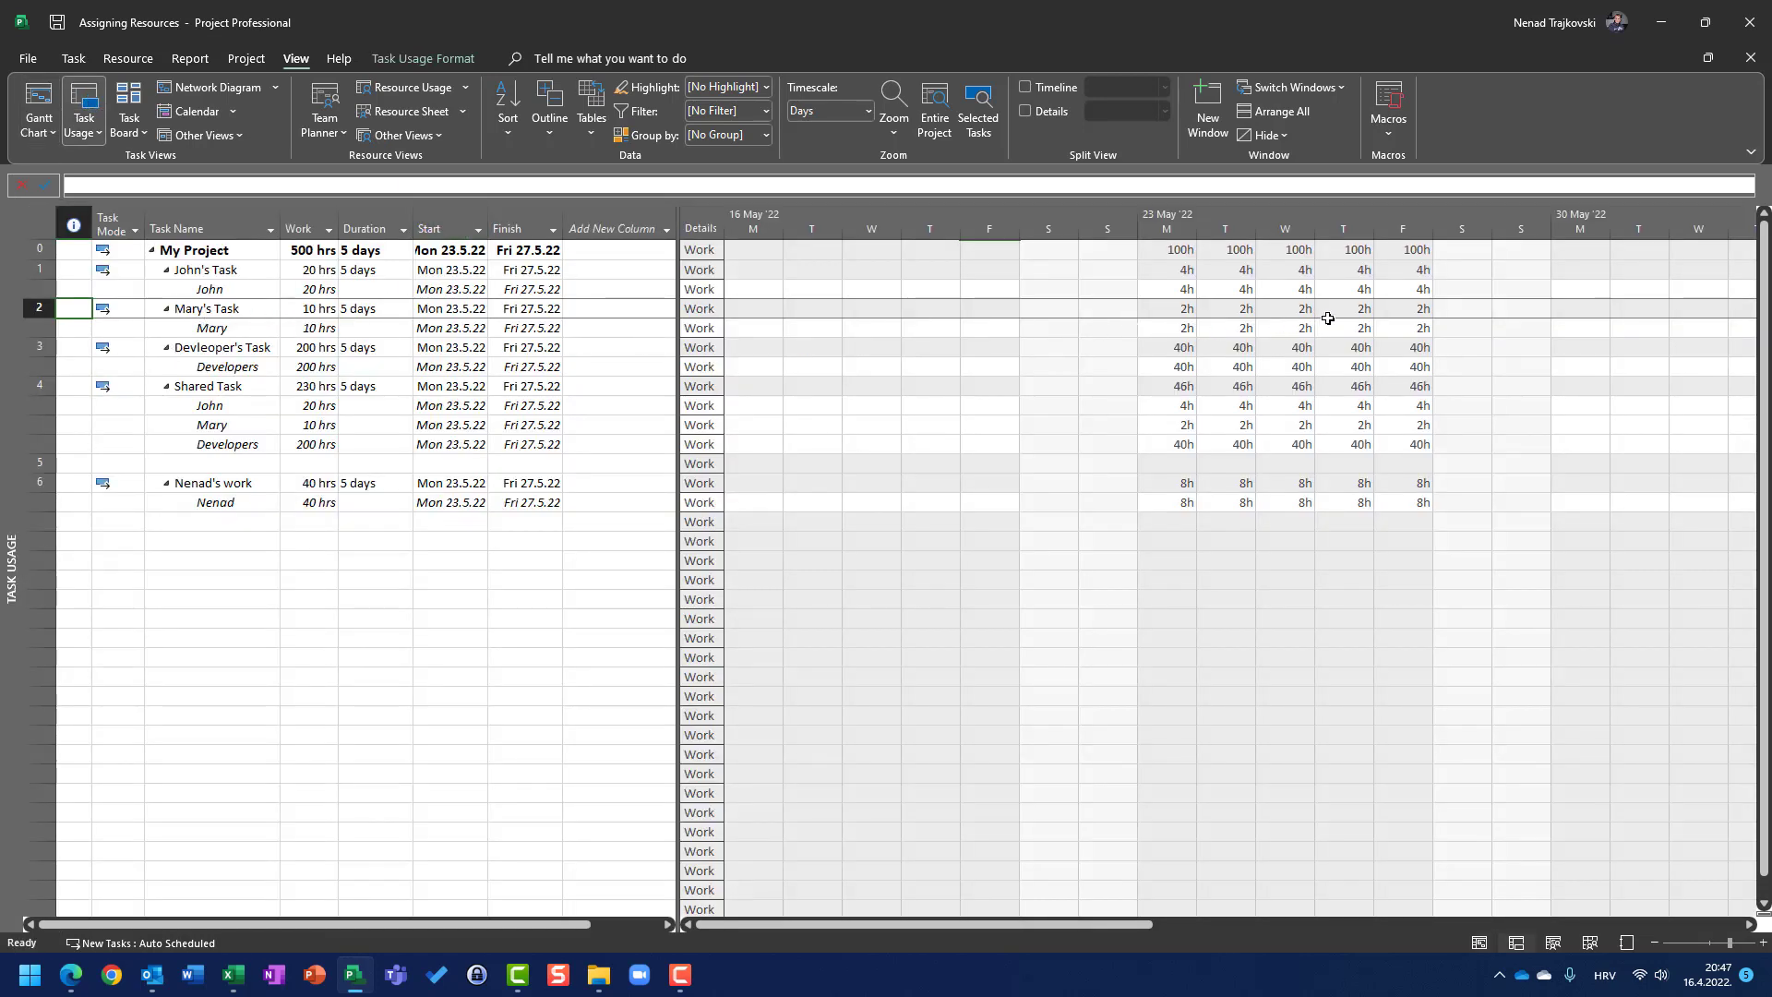
click(250, 351)
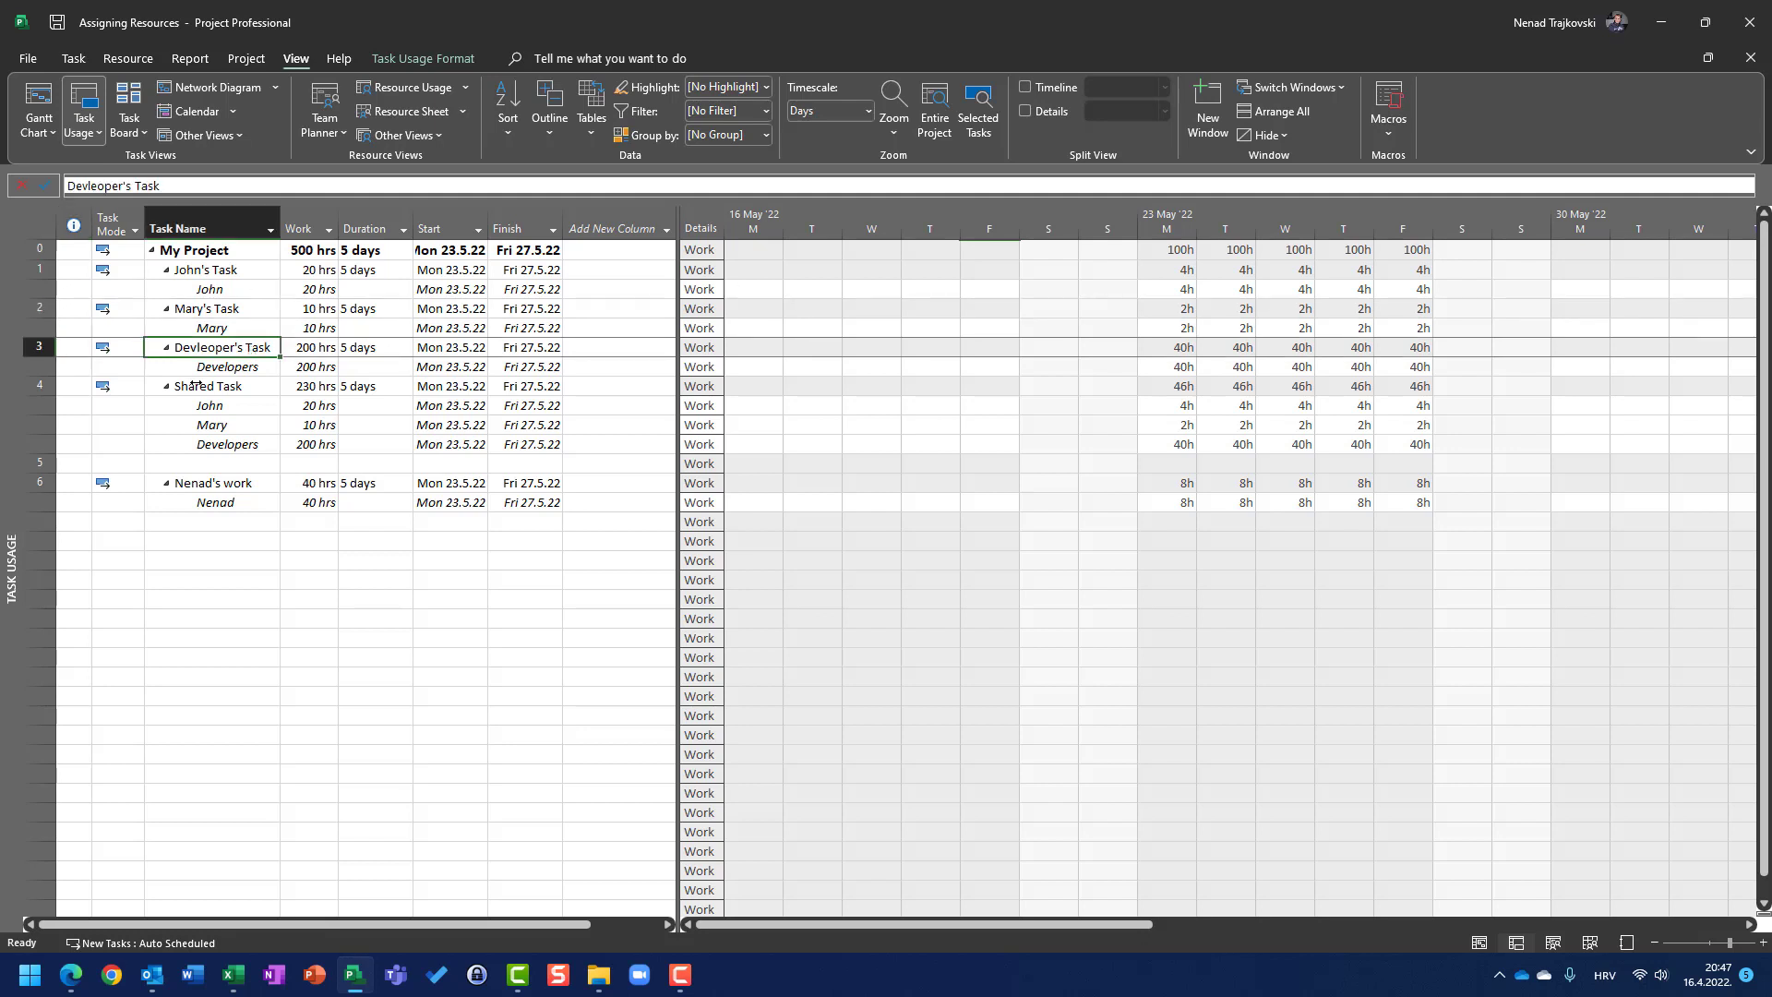
click(41, 120)
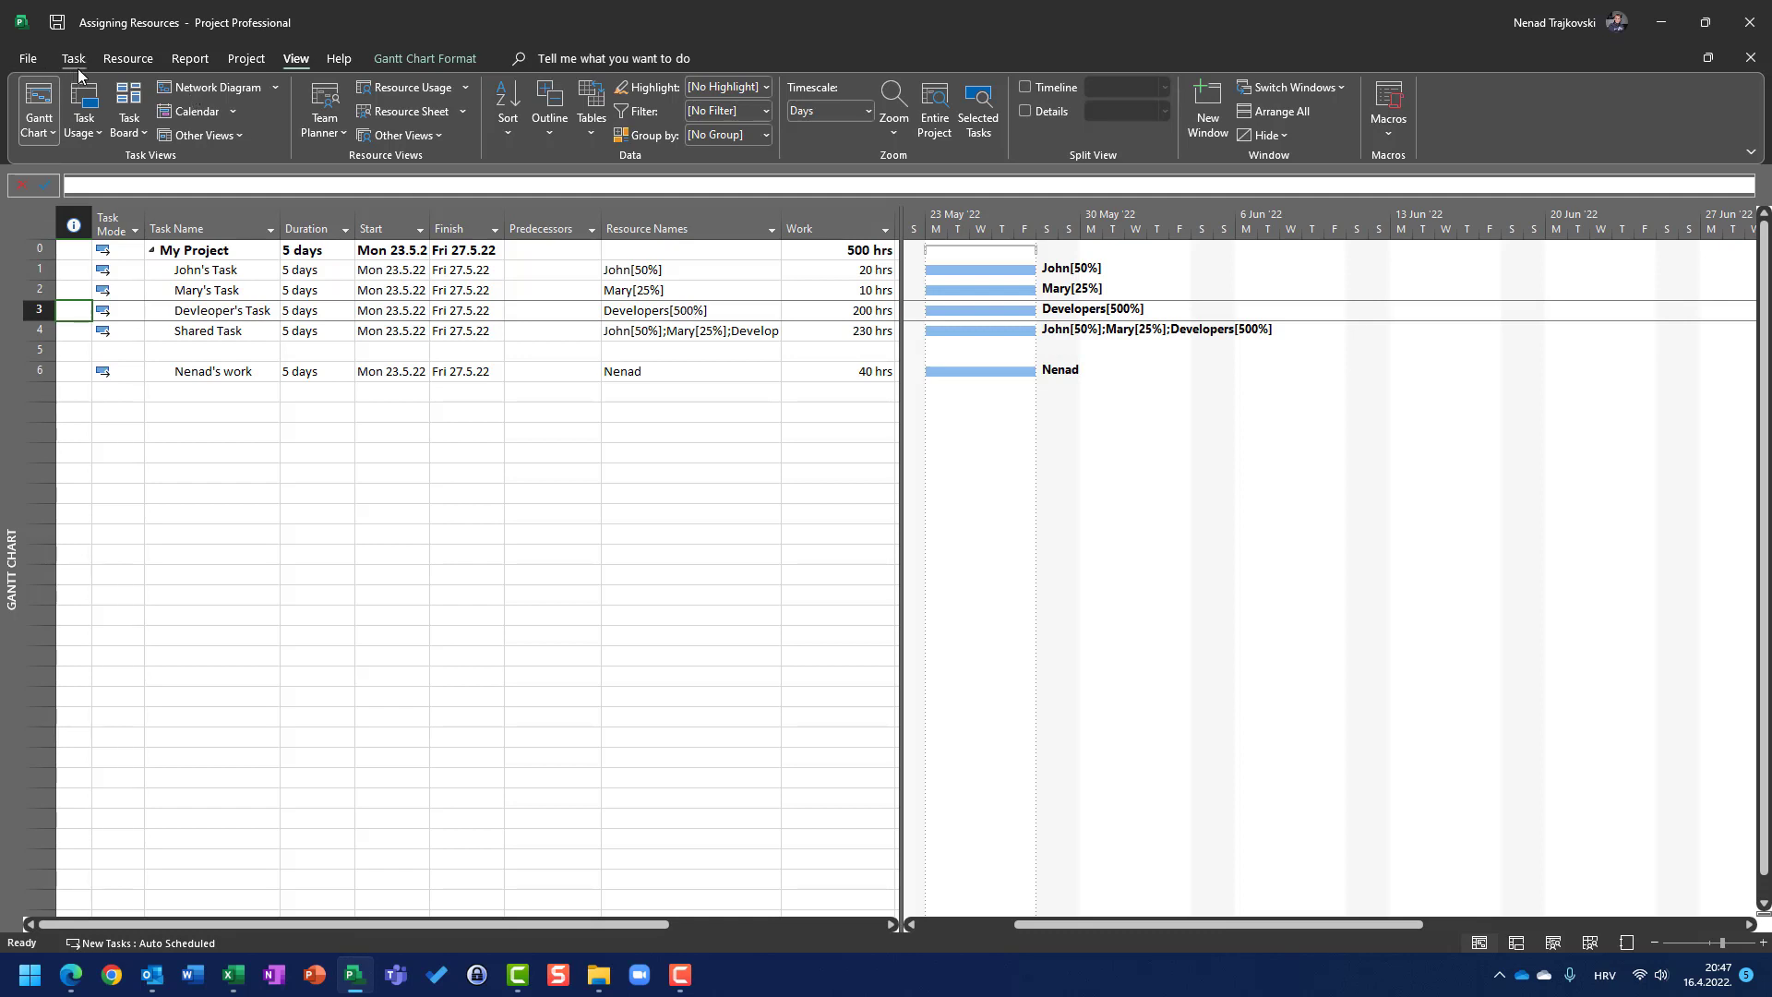
Show Task Usage with the Developers' 40h on Monday 23 May near the grid's left edge.
click(81, 102)
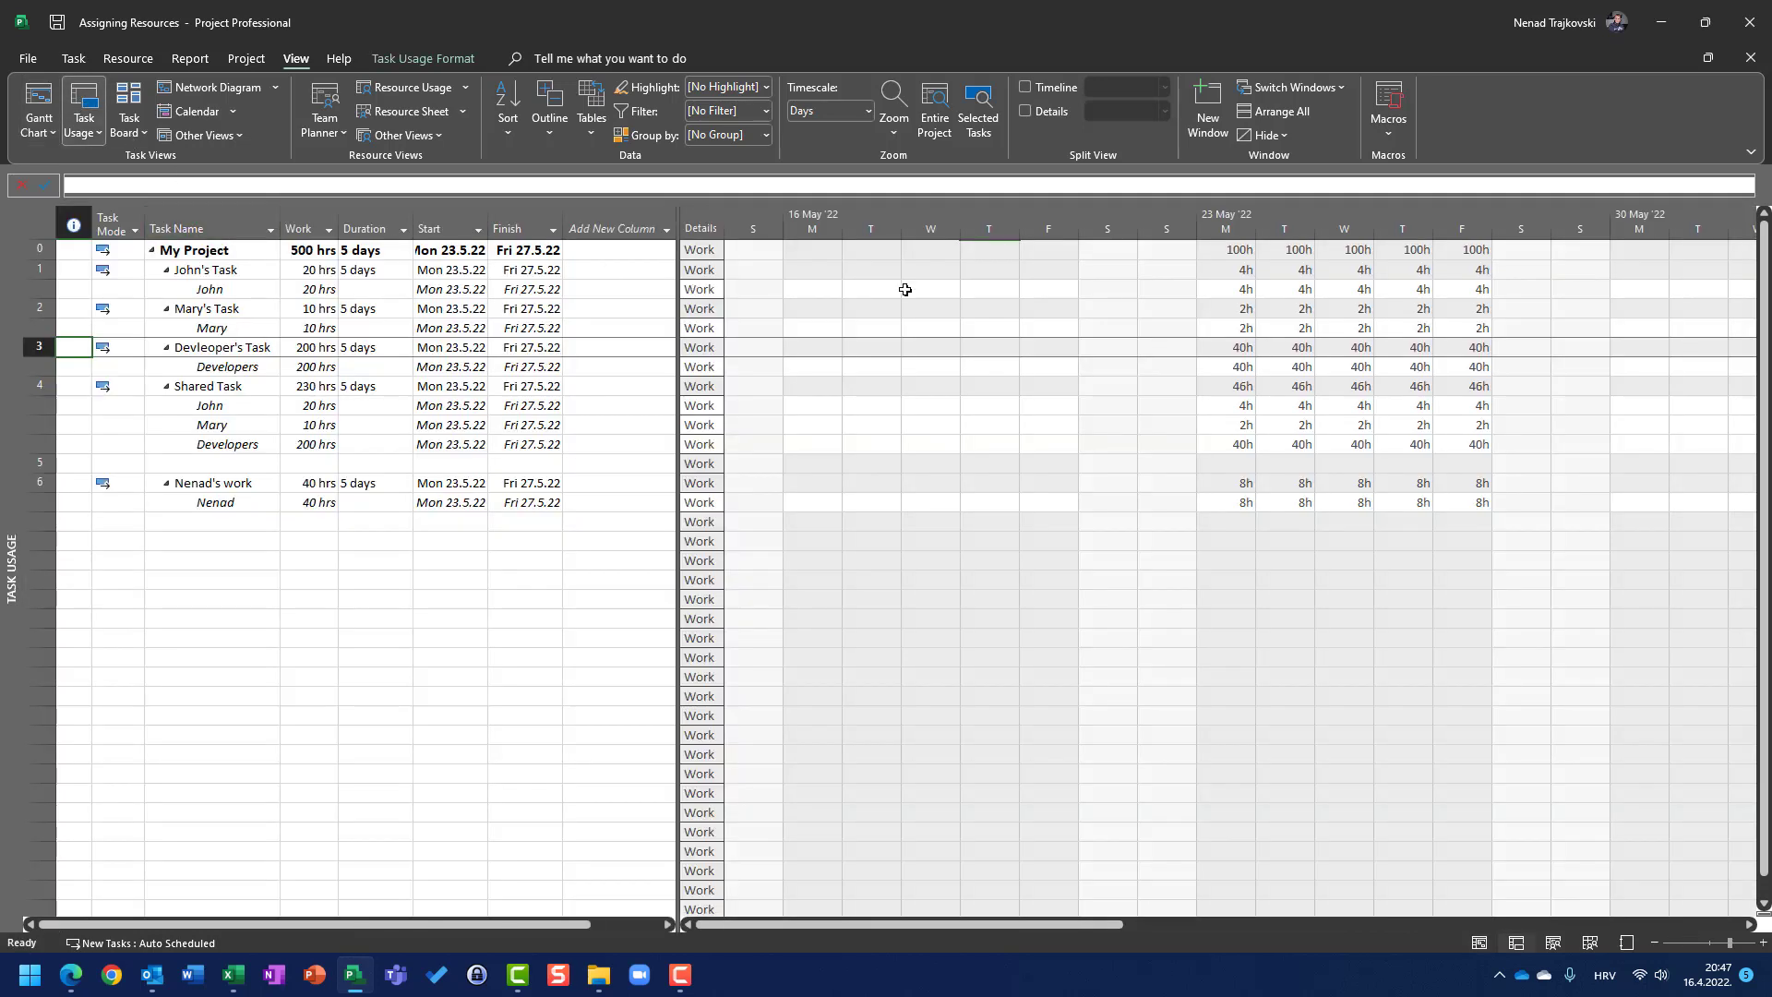
click(1229, 368)
drag(1049, 927, 1147, 922)
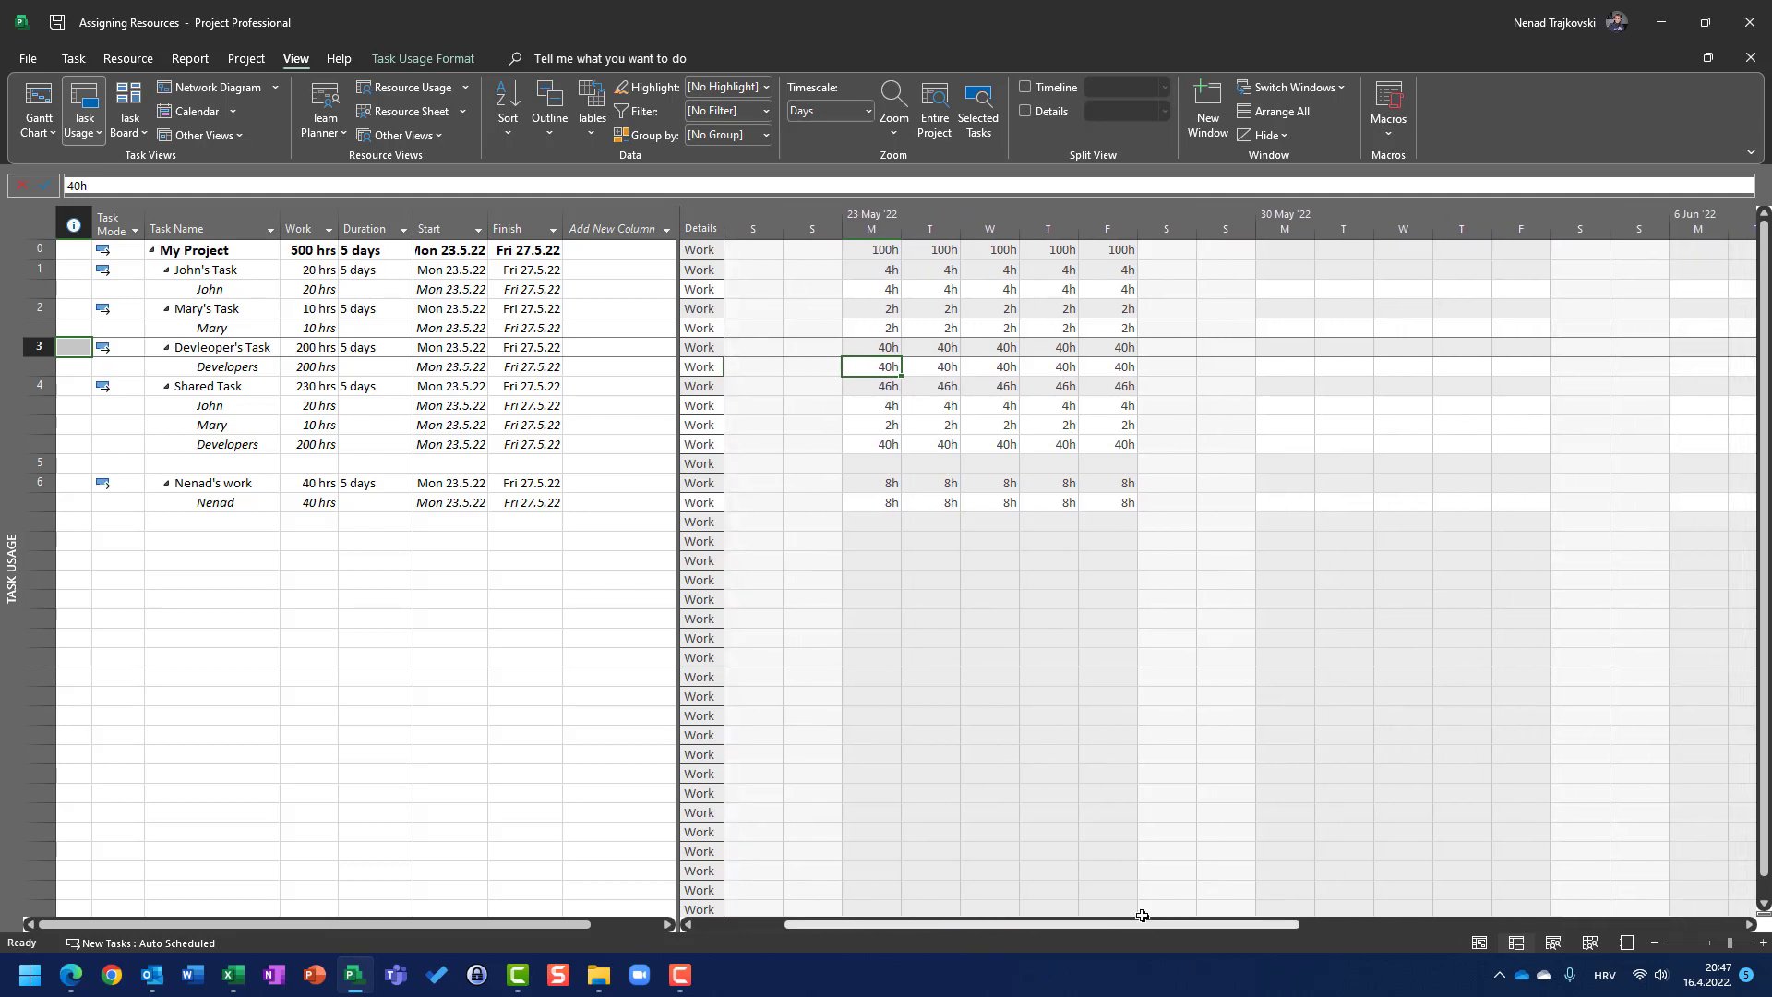
click(328, 407)
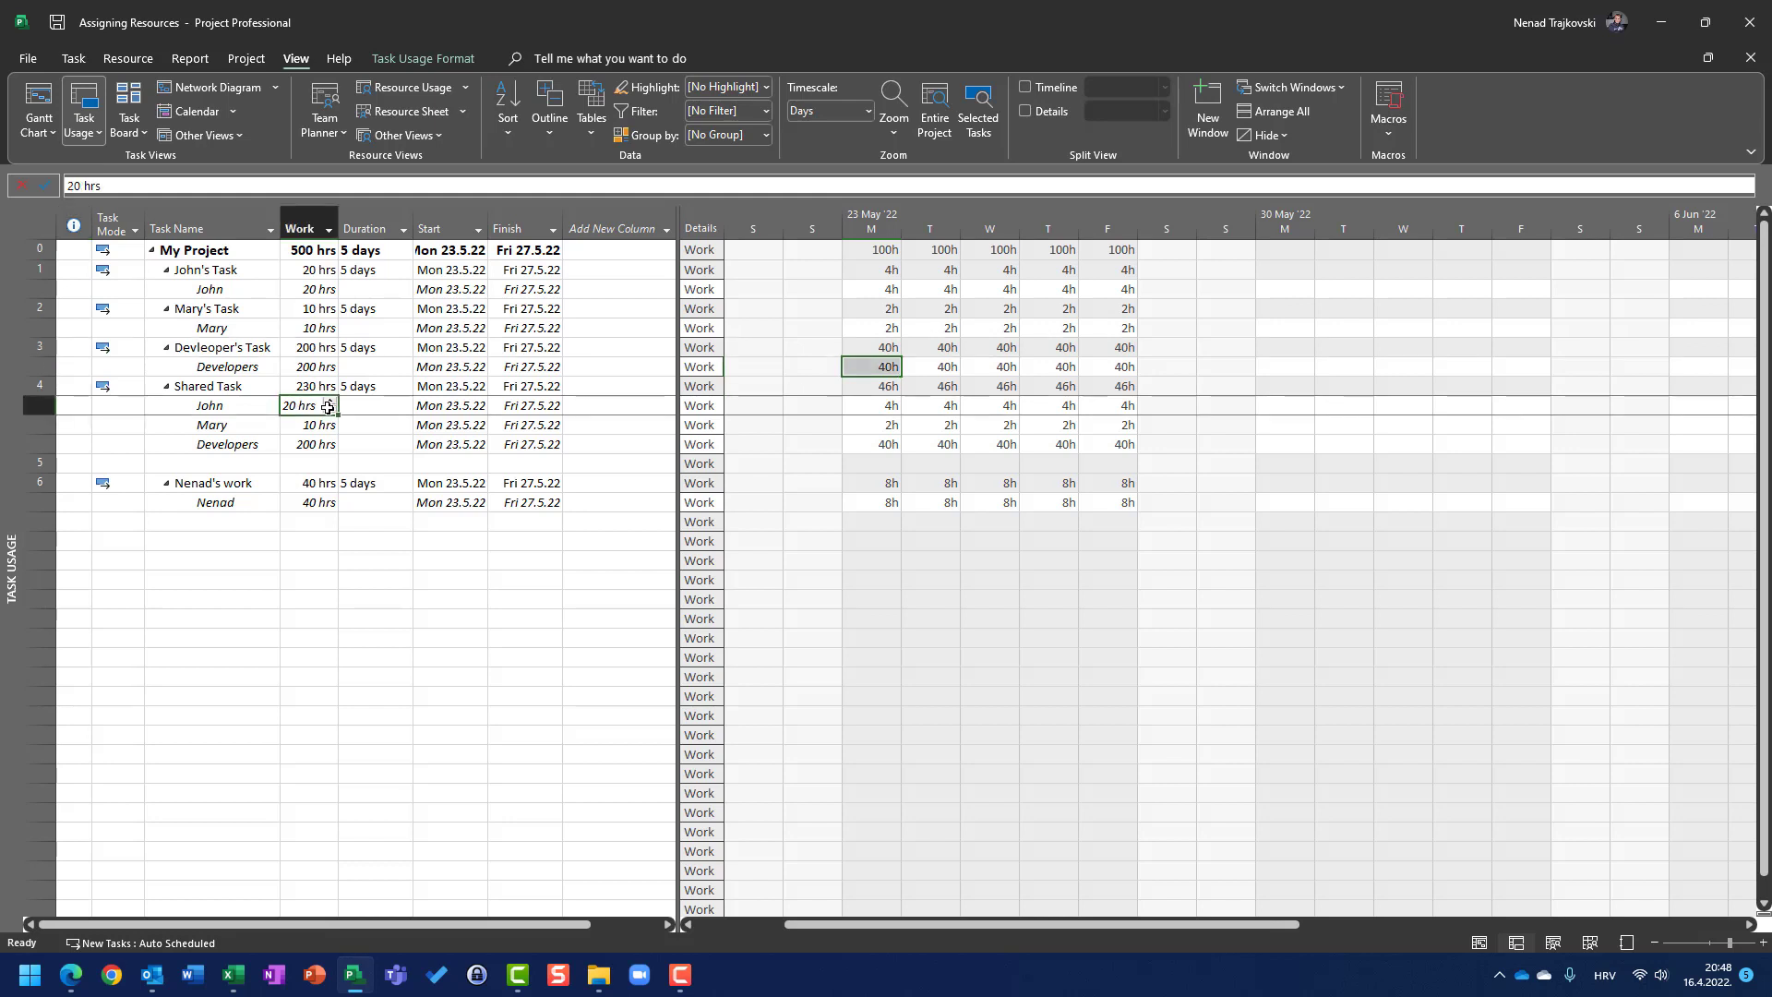
click(328, 430)
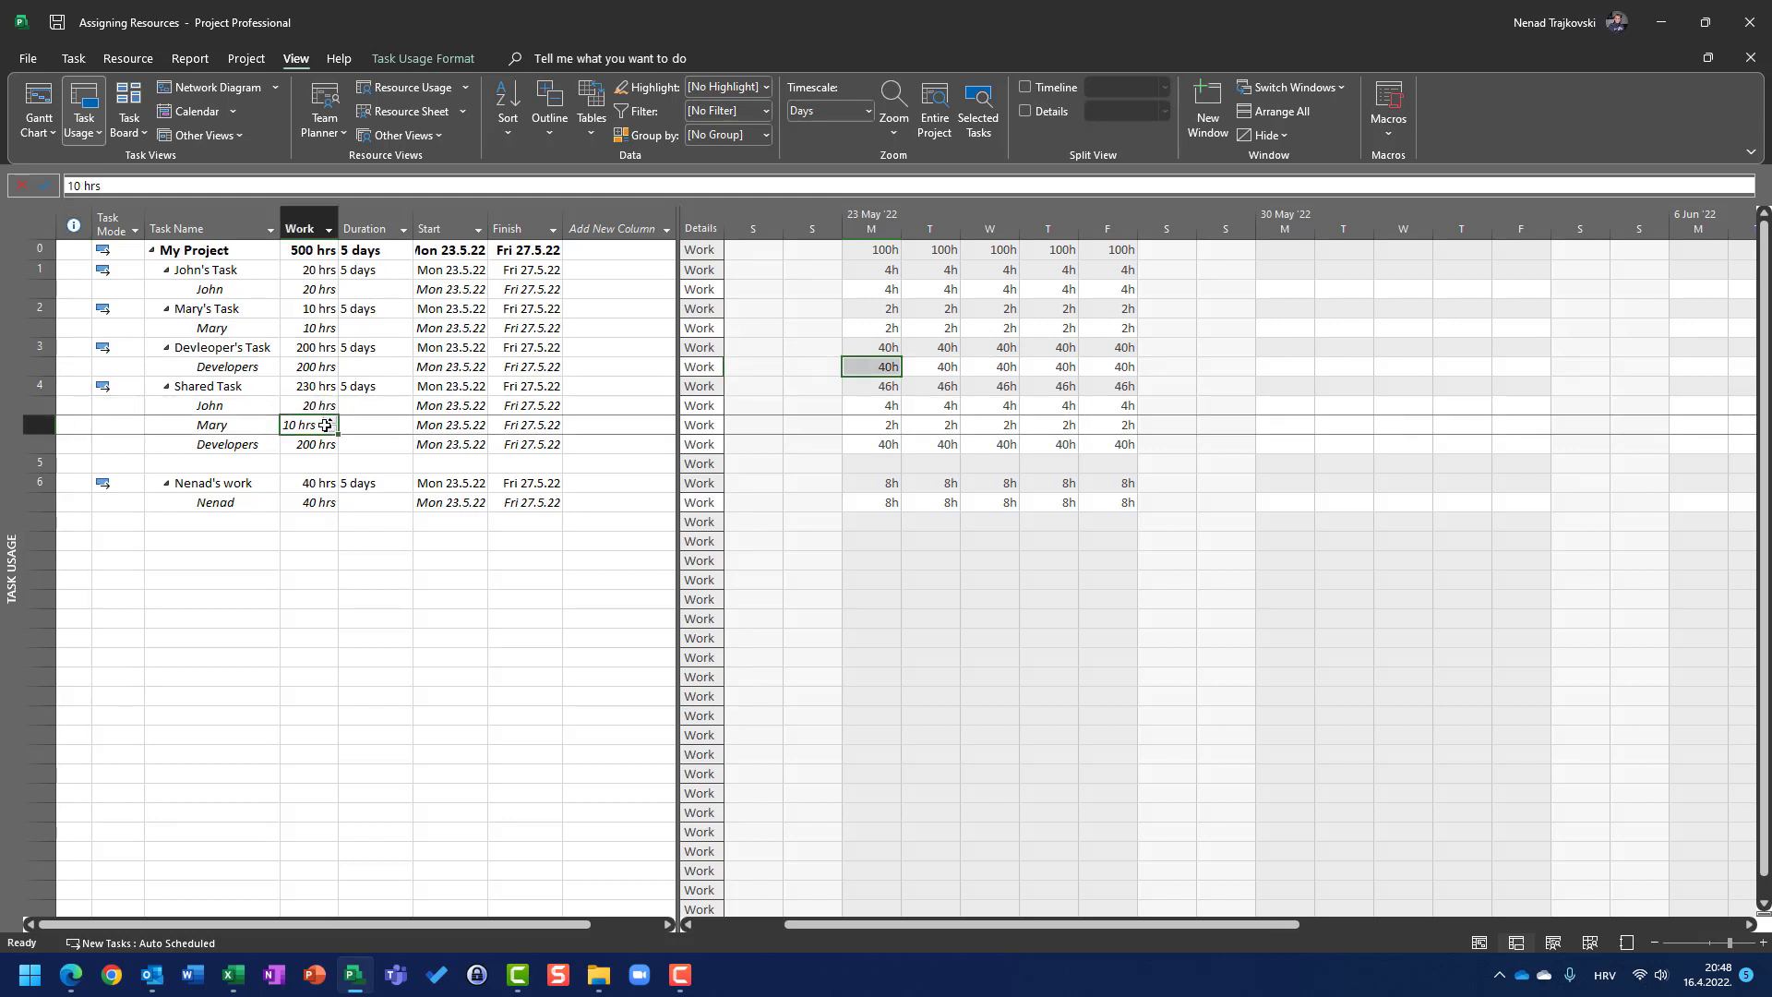
click(321, 448)
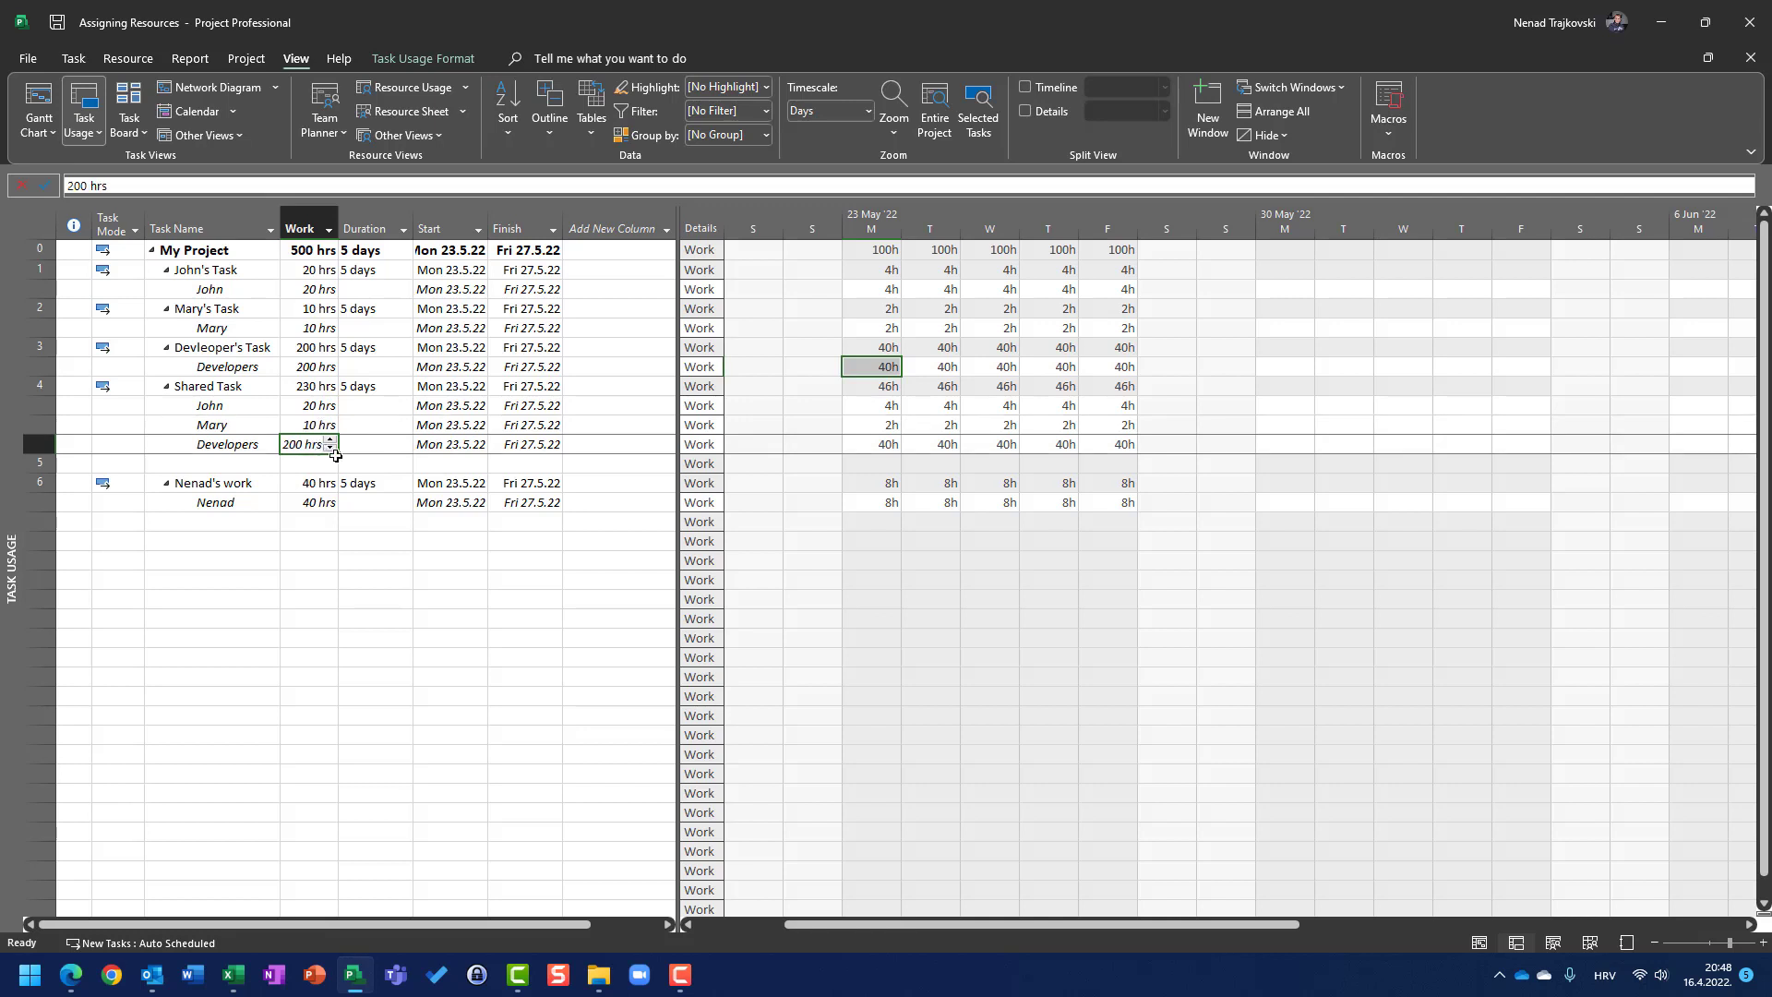
click(867, 407)
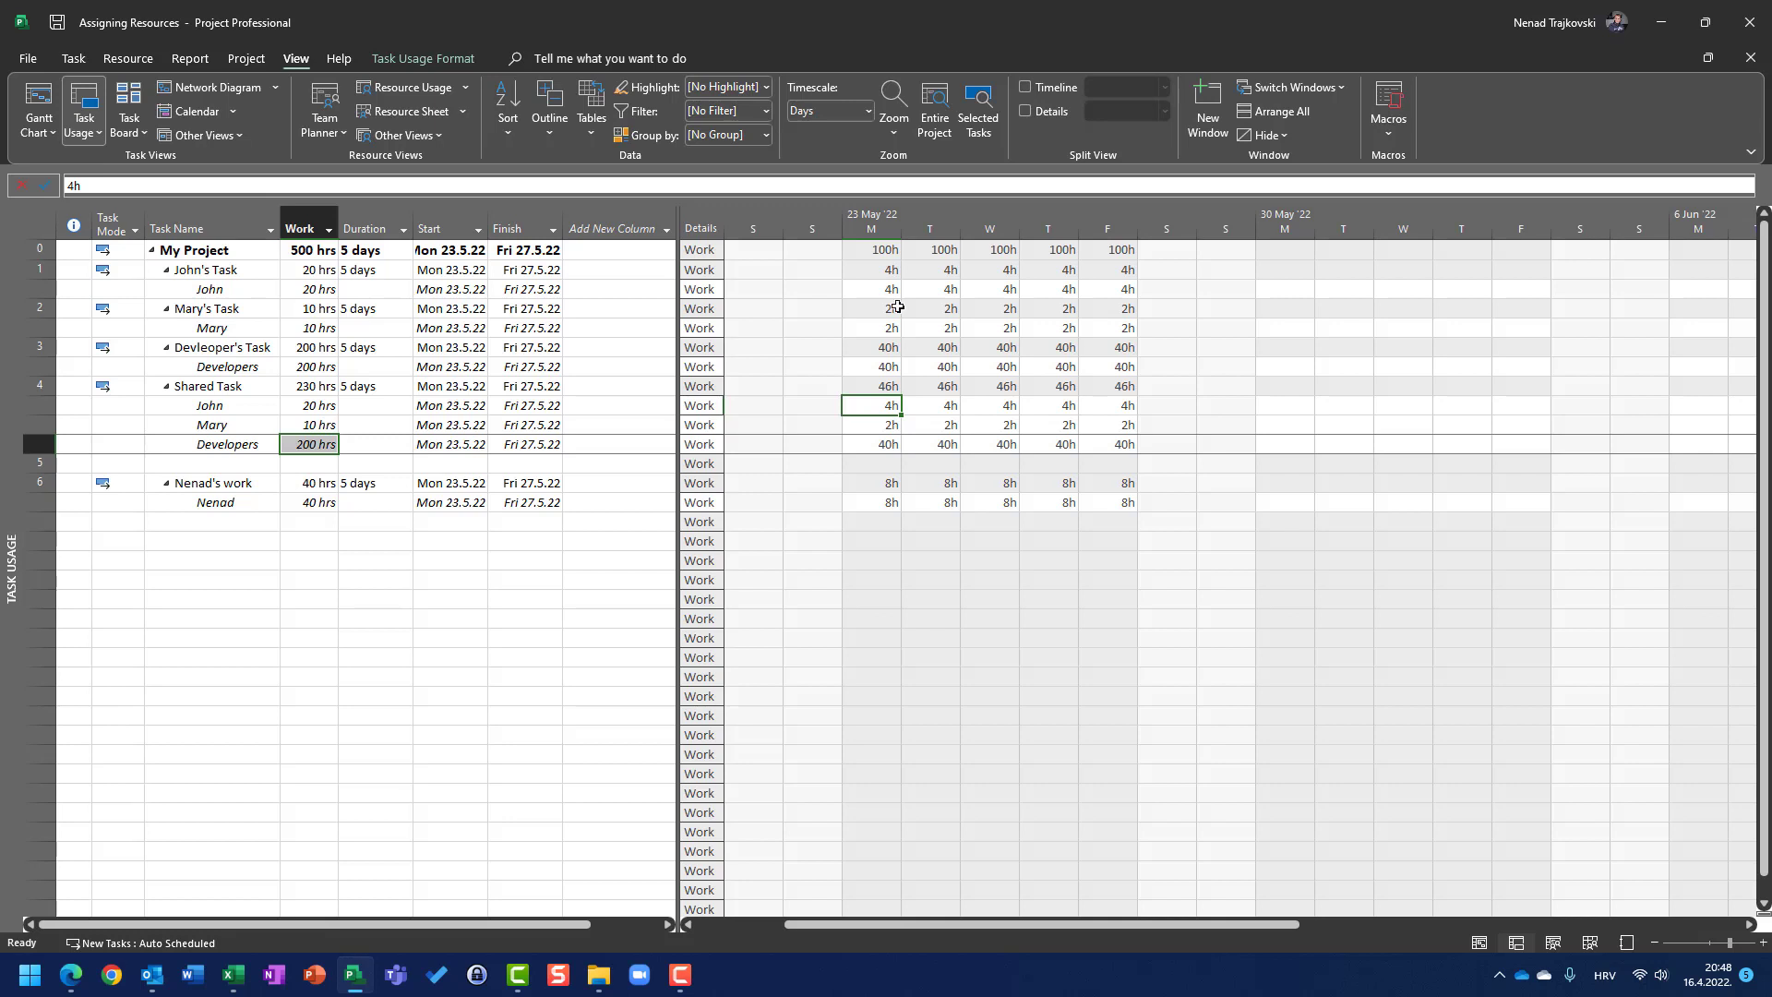
click(897, 427)
key(Down)
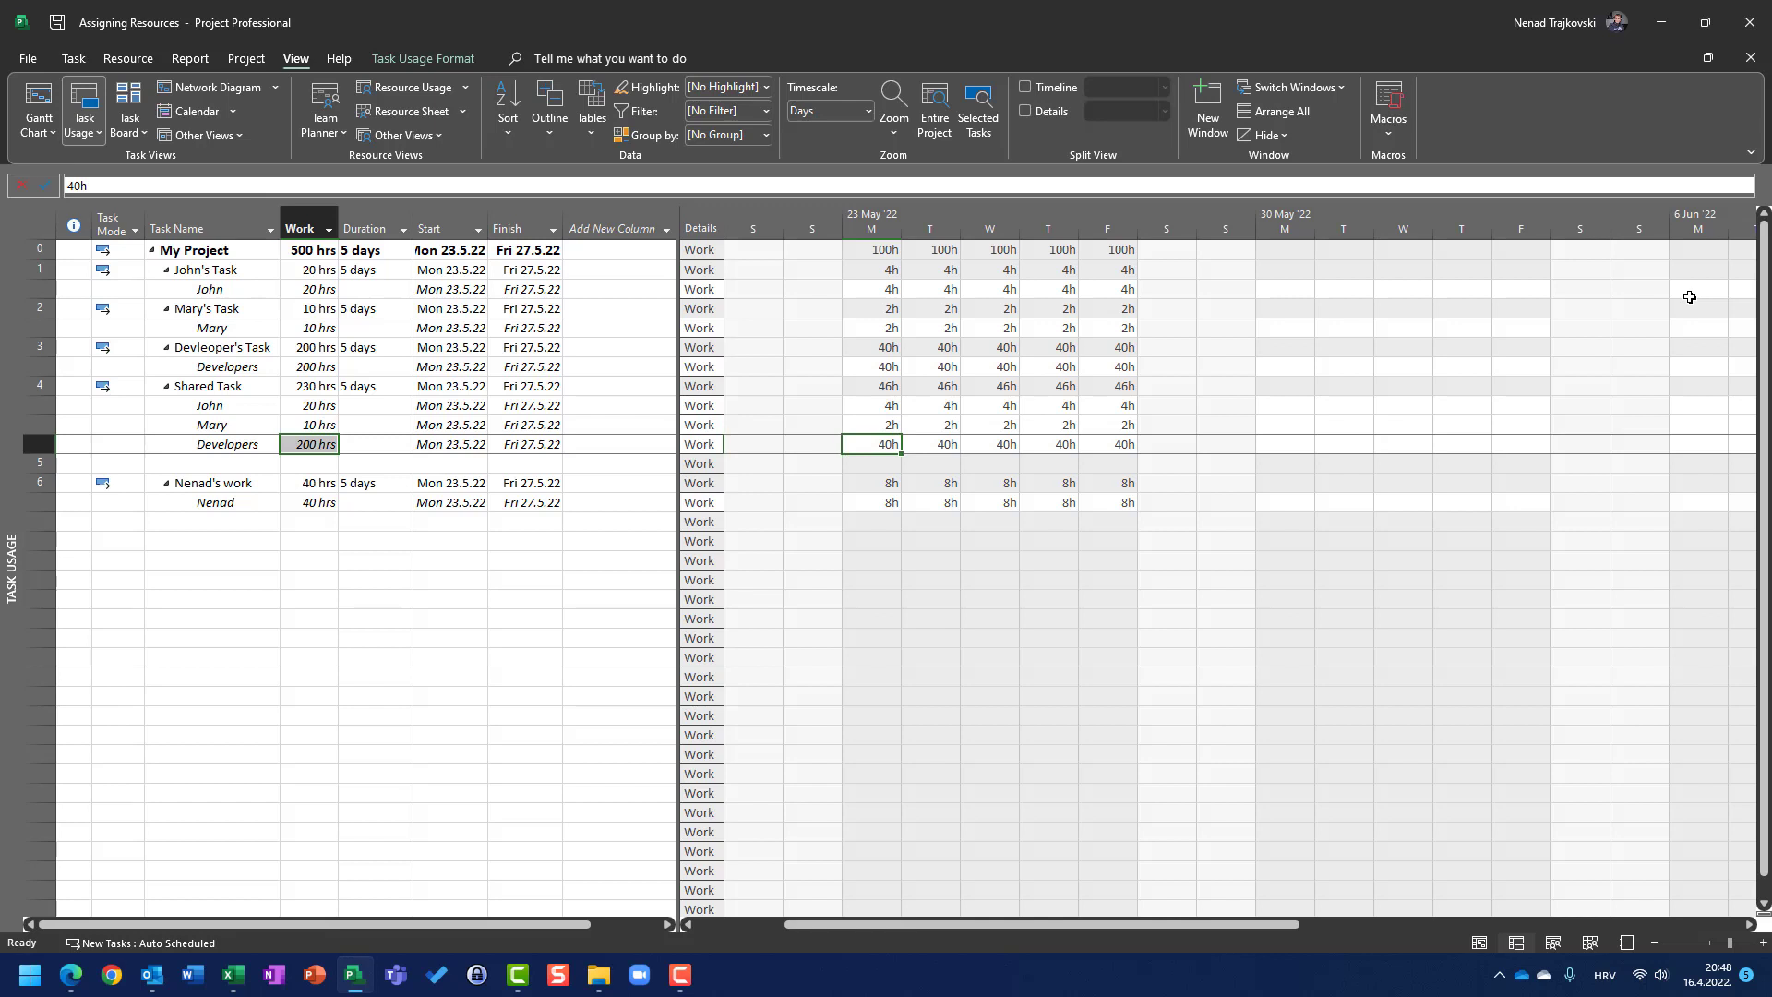
key(Up)
key(Up)
key(Up)
click(880, 406)
click(858, 426)
click(877, 445)
click(383, 387)
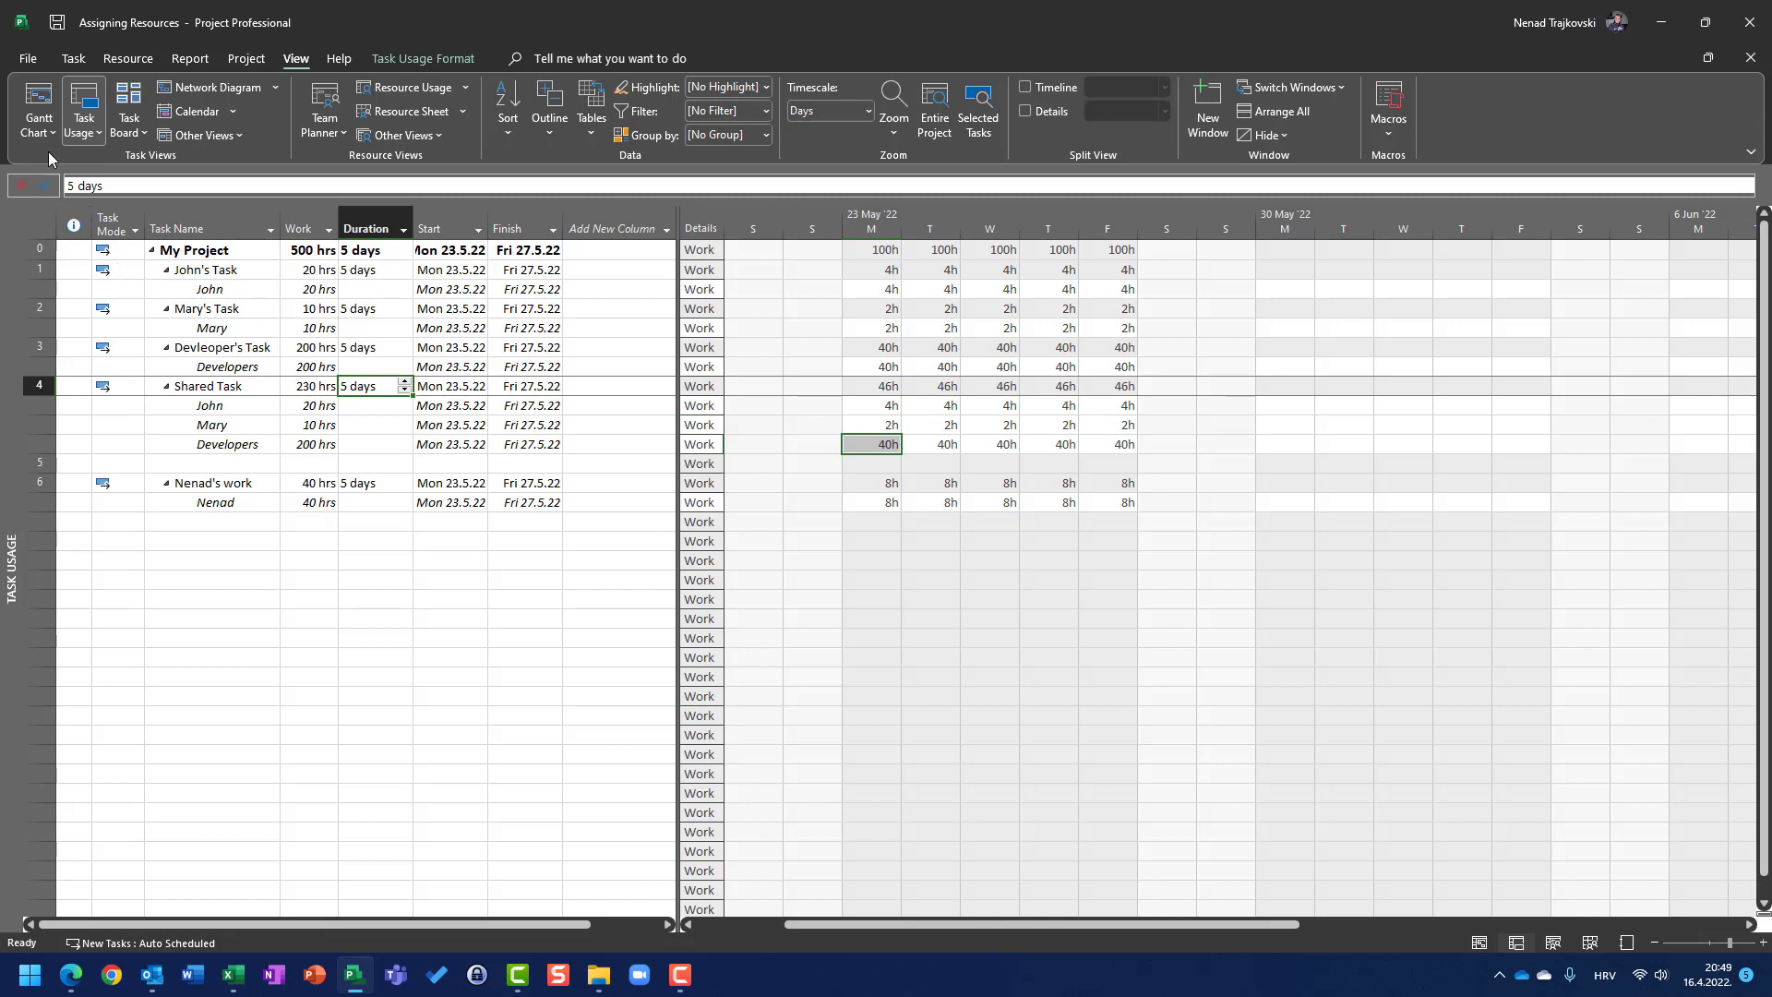
On the Gantt Chart, review each task's duration and work, then go to the empty row's Task Name.
click(51, 113)
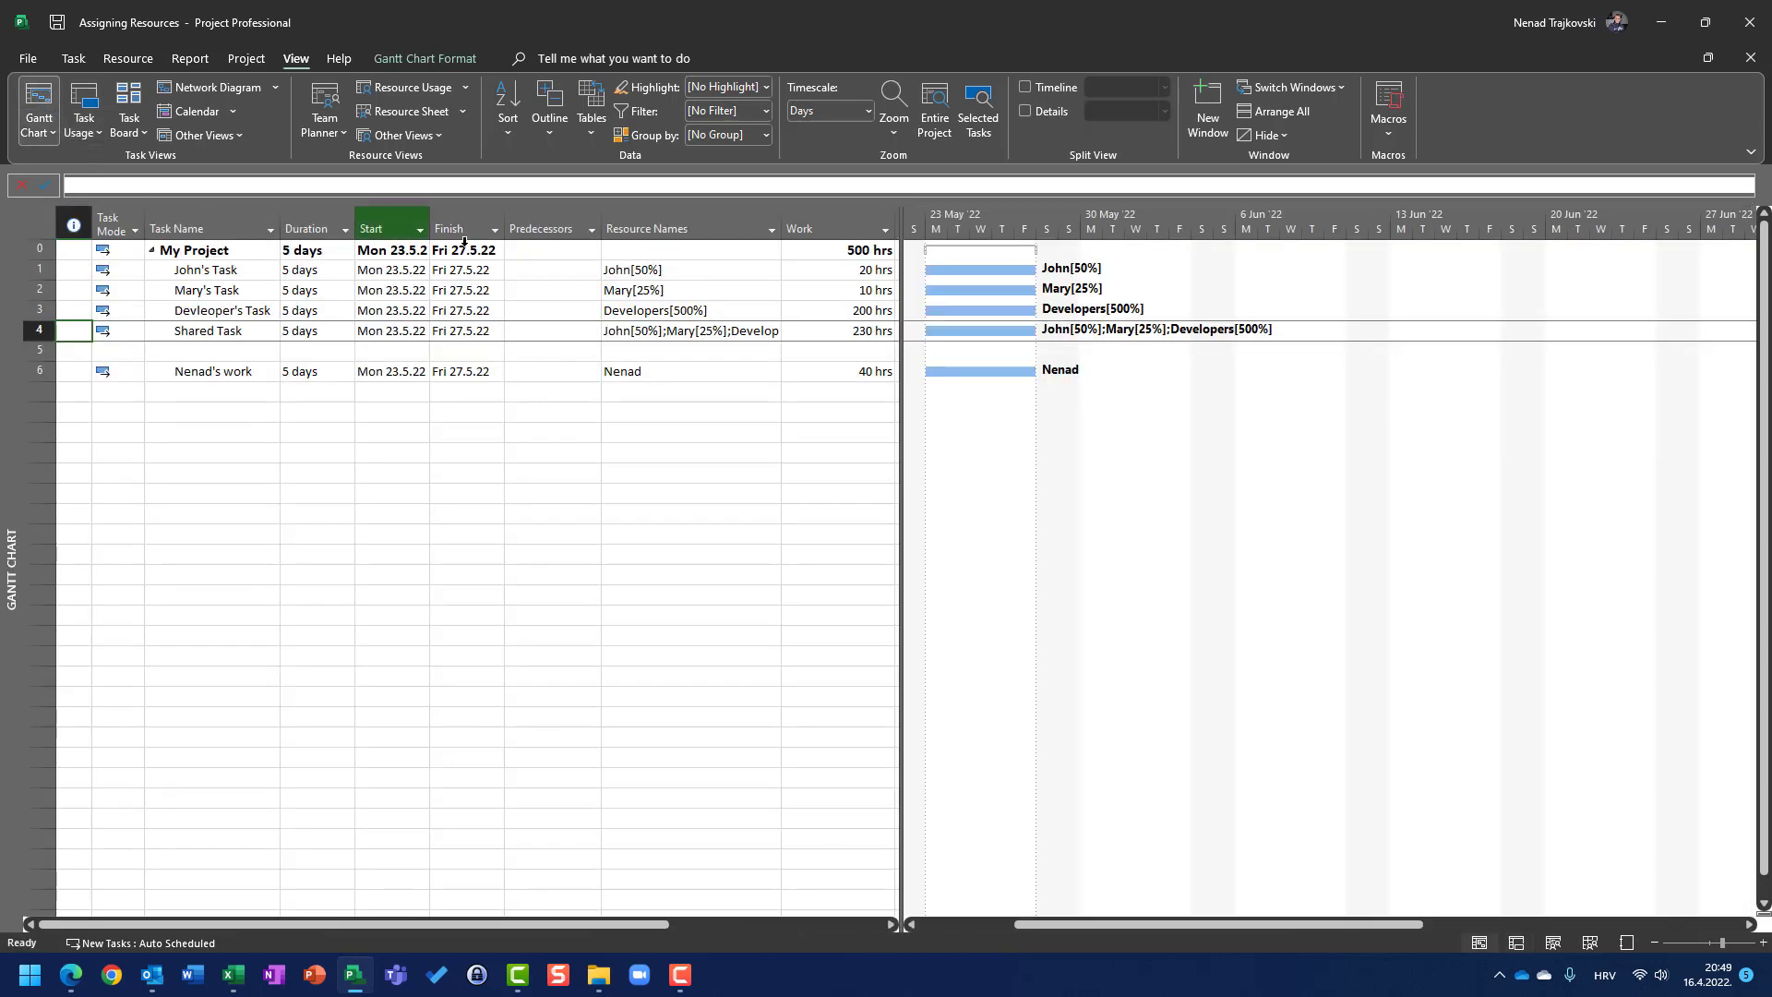
click(307, 337)
click(308, 270)
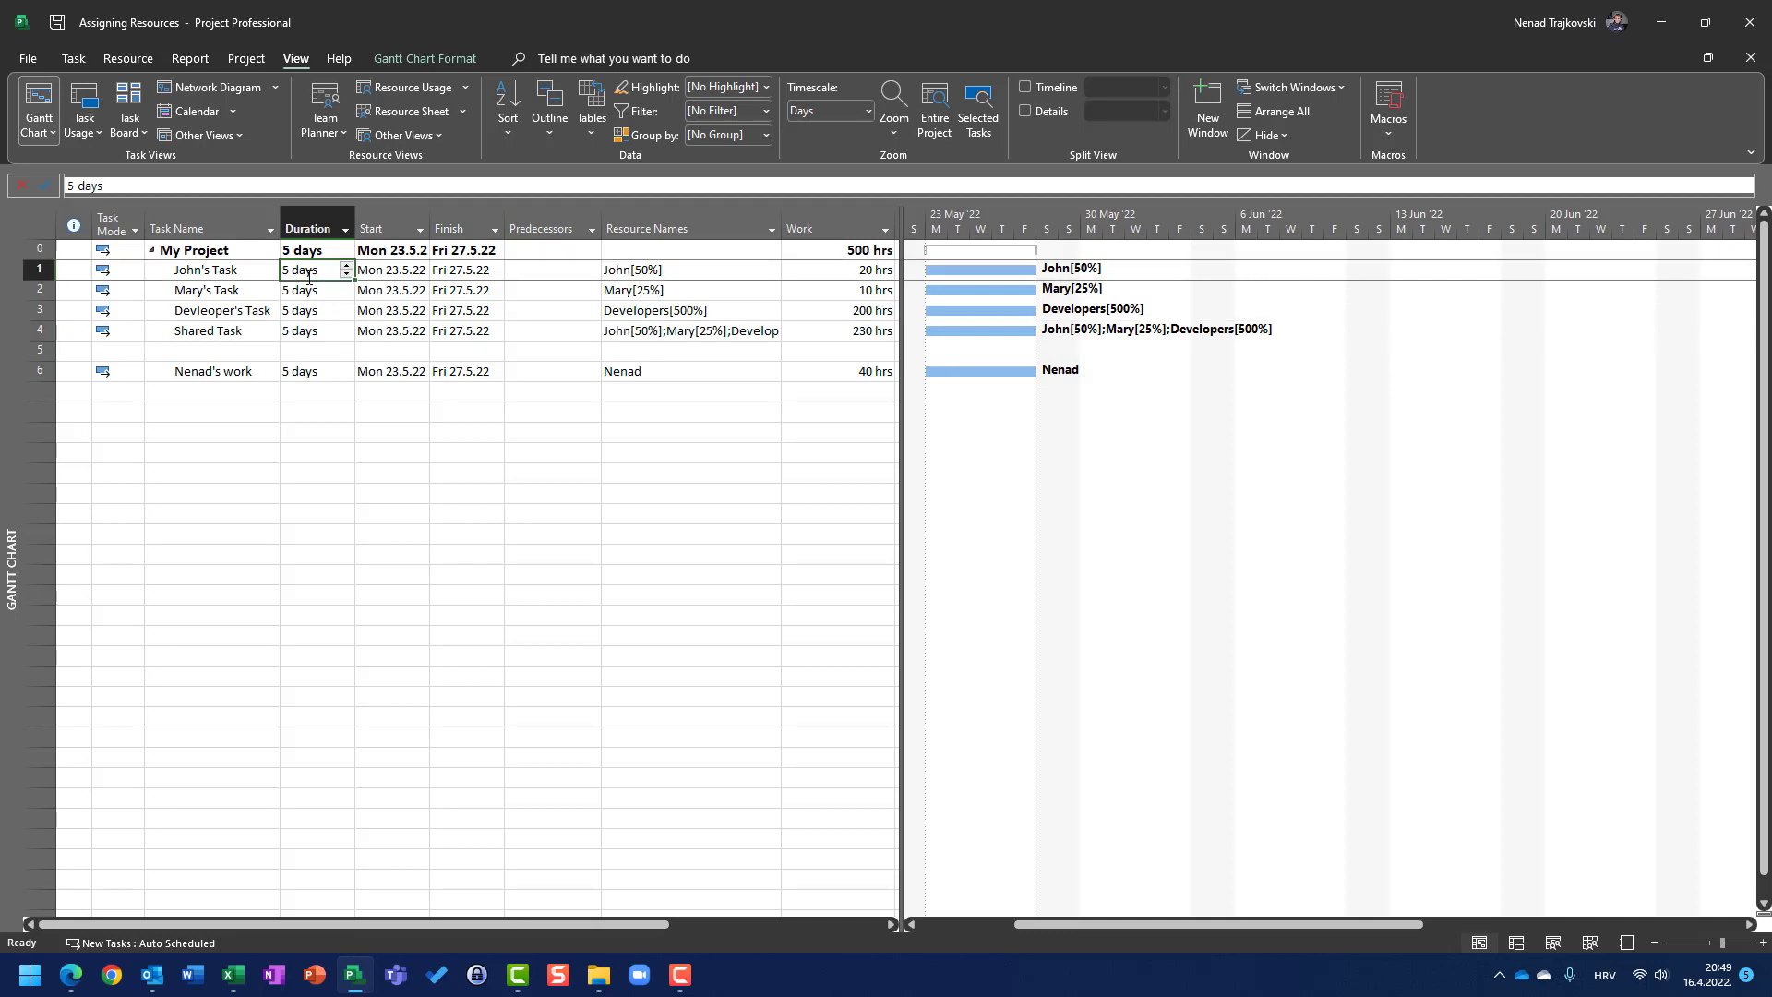
click(310, 292)
click(320, 312)
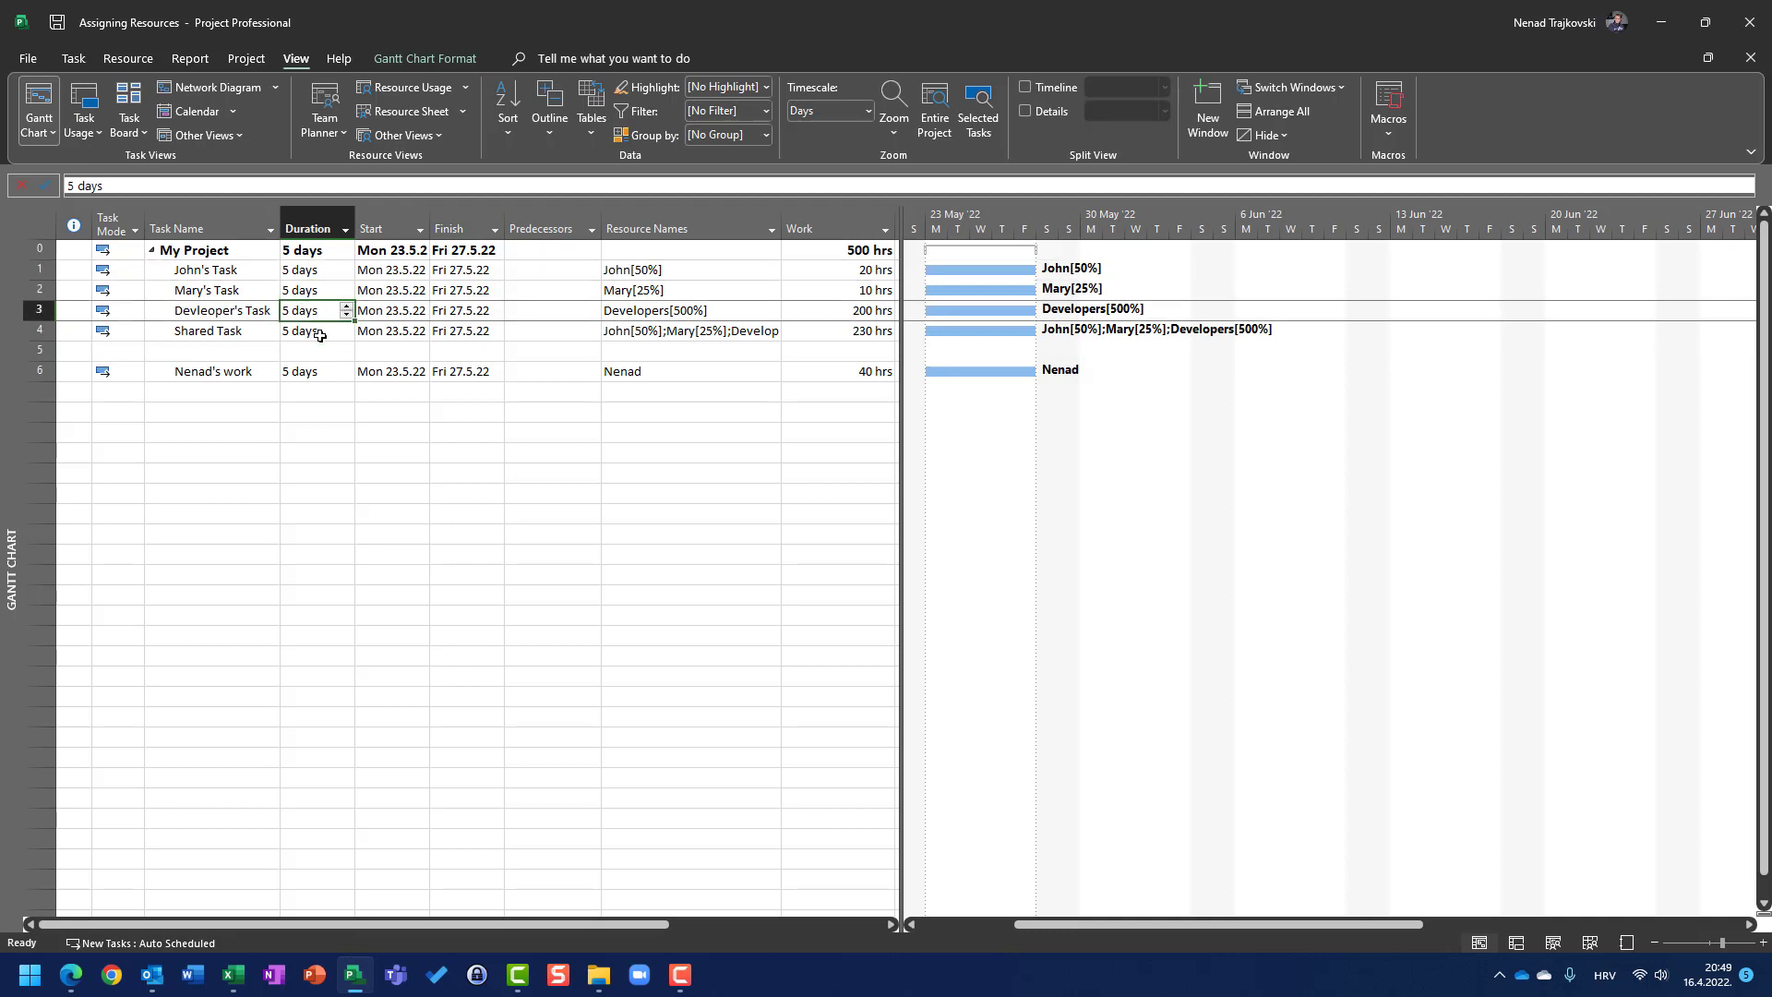
click(320, 335)
click(320, 372)
click(831, 273)
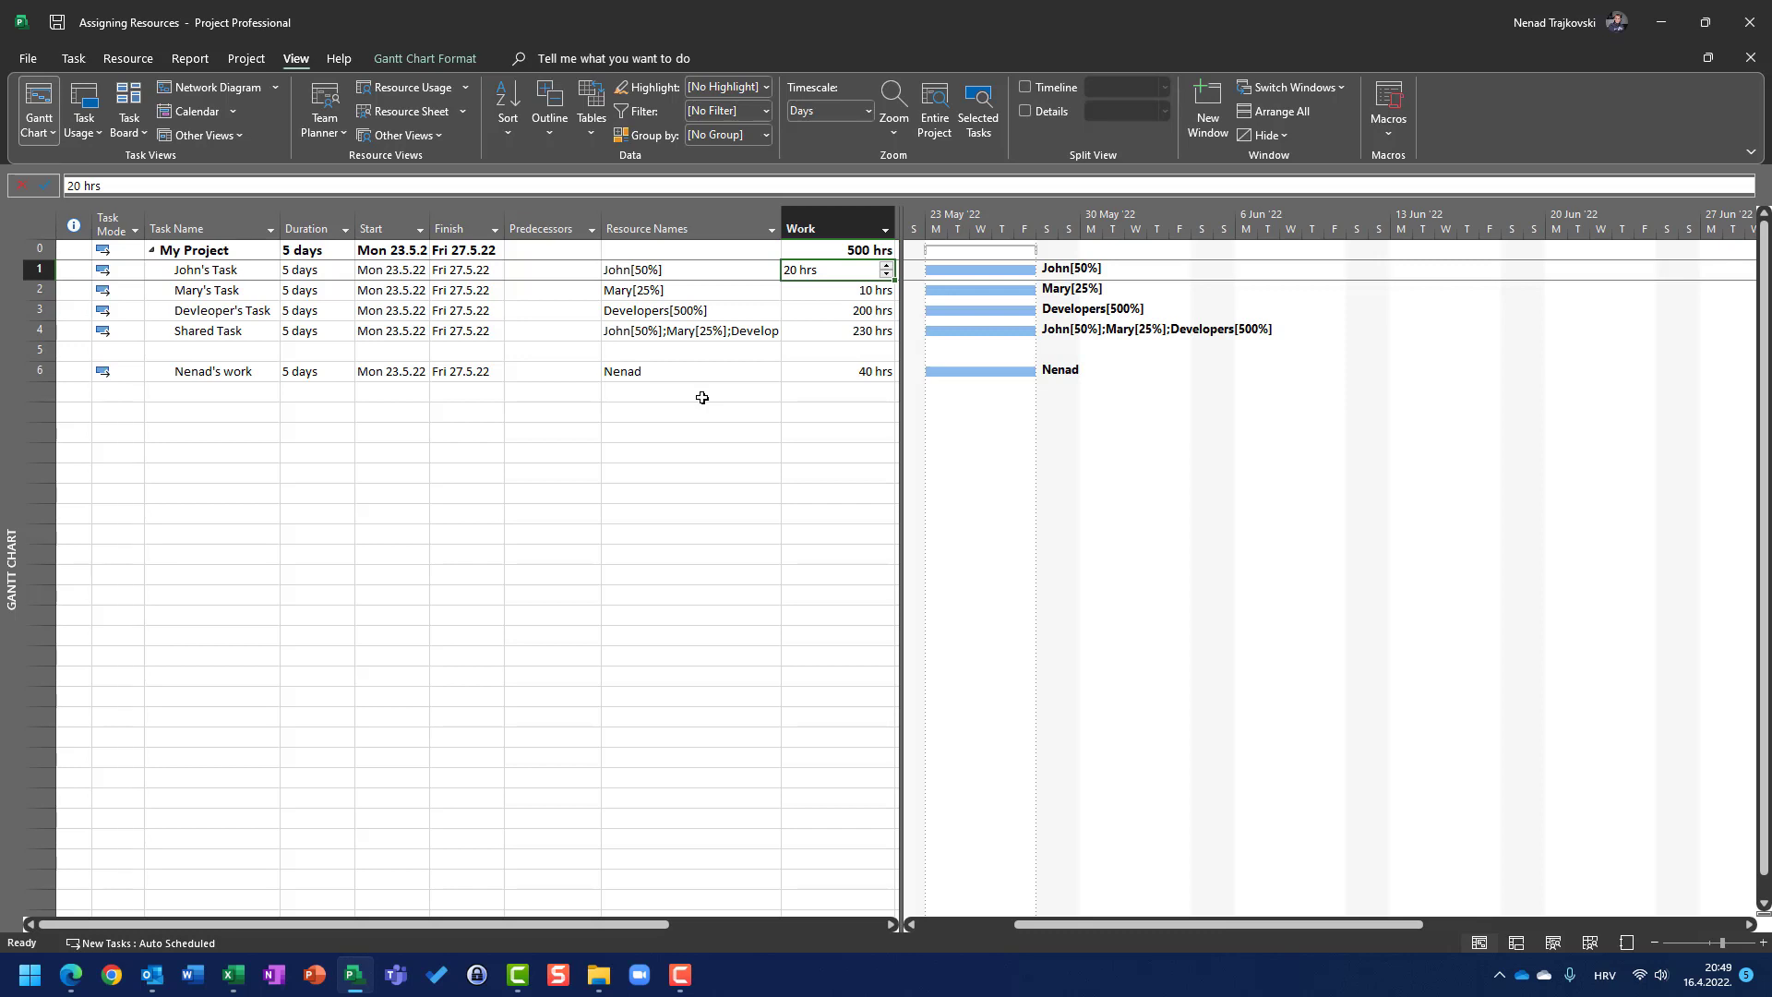
key(Down)
key(Down)
key(Down)
key(Down)
key(Down)
key(Down)
key(Down)
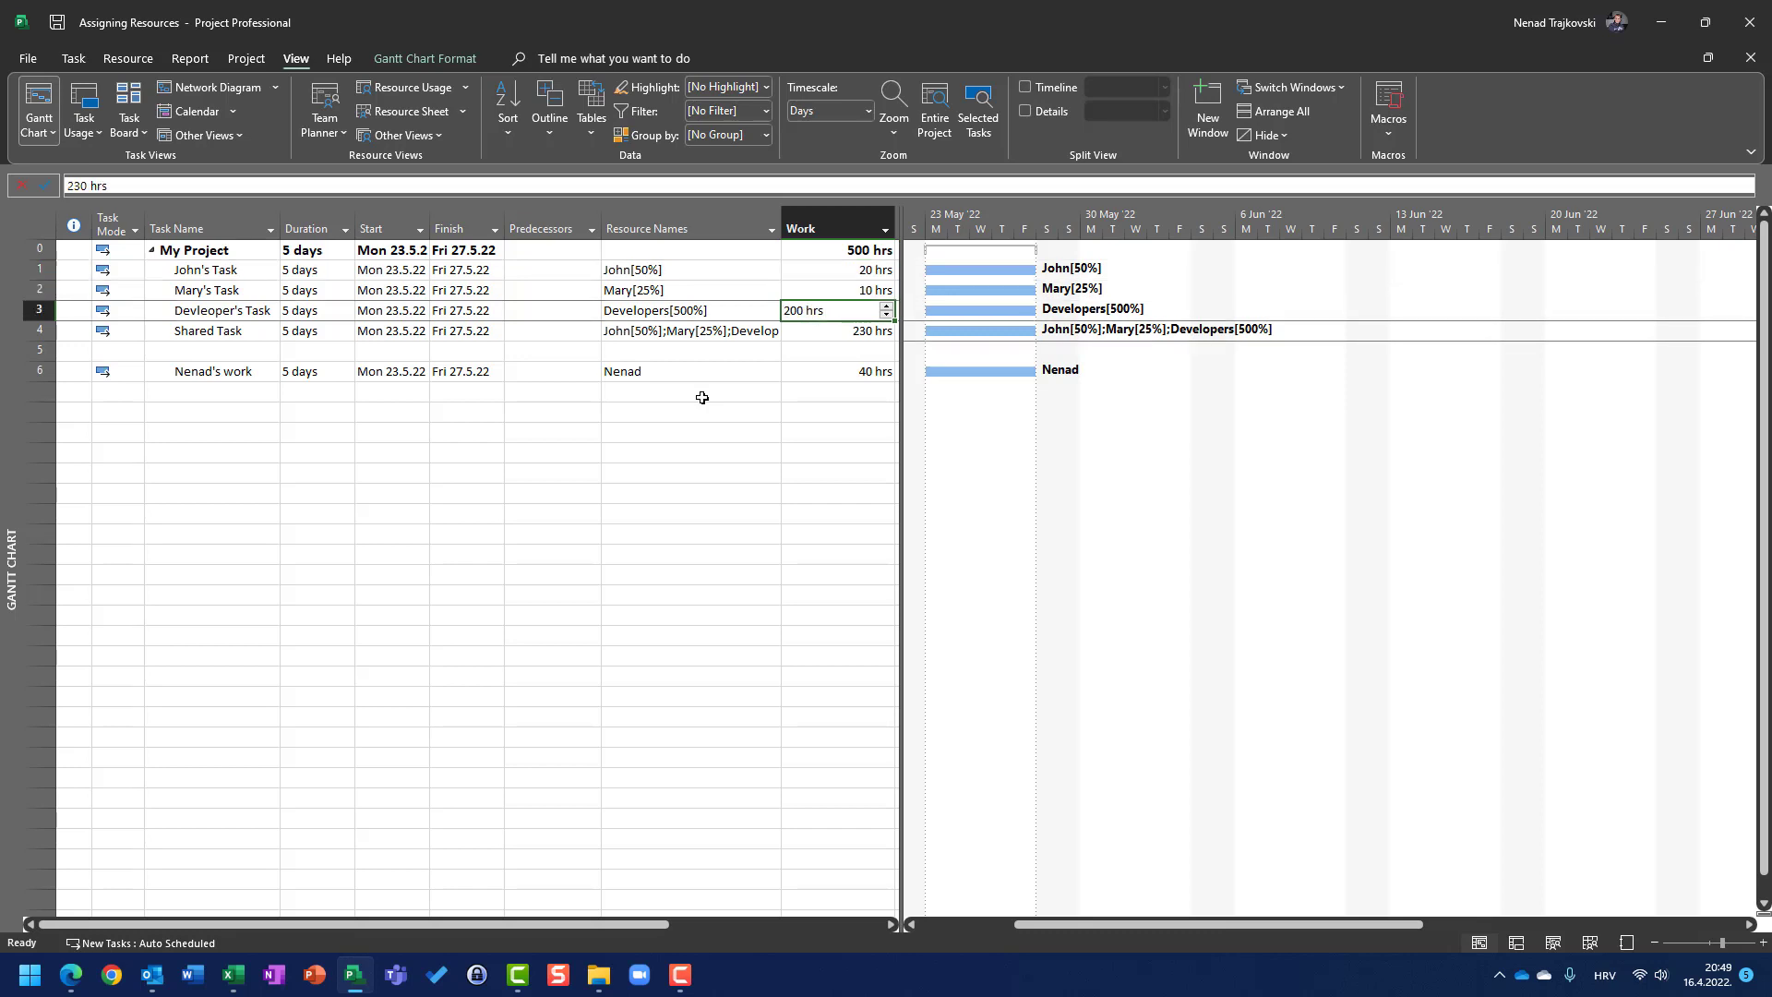
key(Left)
key(Left)
key(Left)
key(Left)
key(Left)
key(Left)
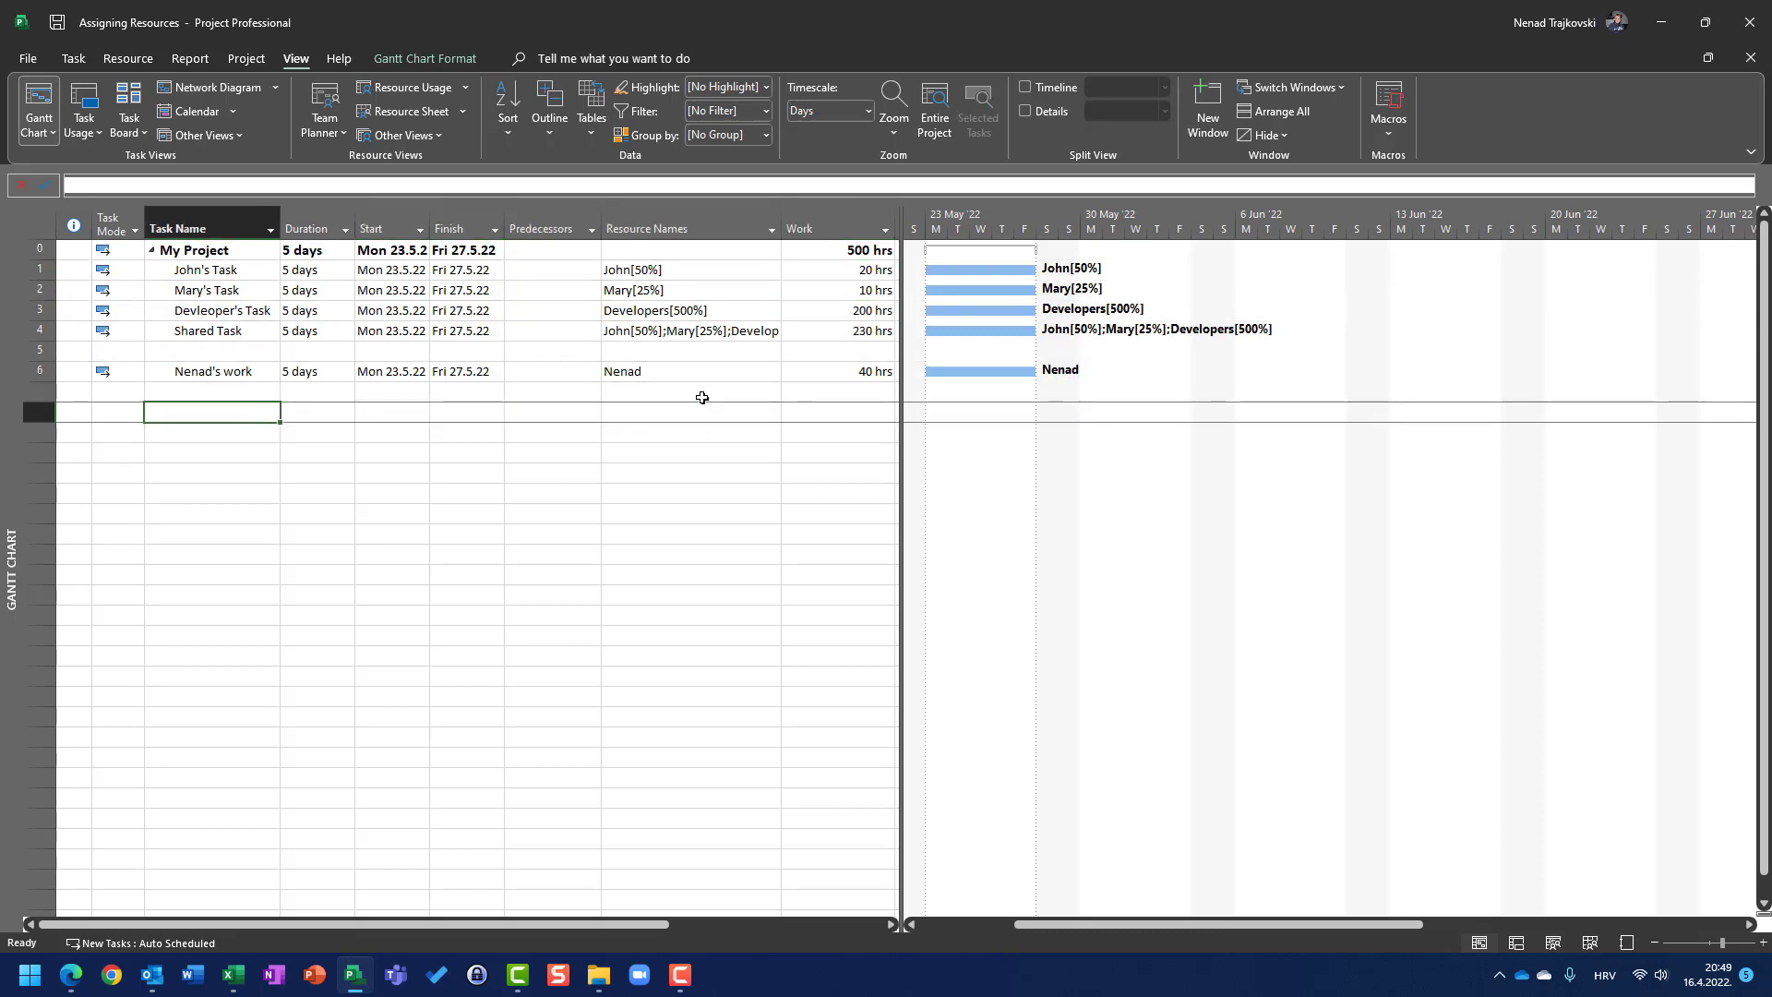
Add an unassigned task named 'Task' lasting 6 days, which shows 0 hrs of work.
text(Task)
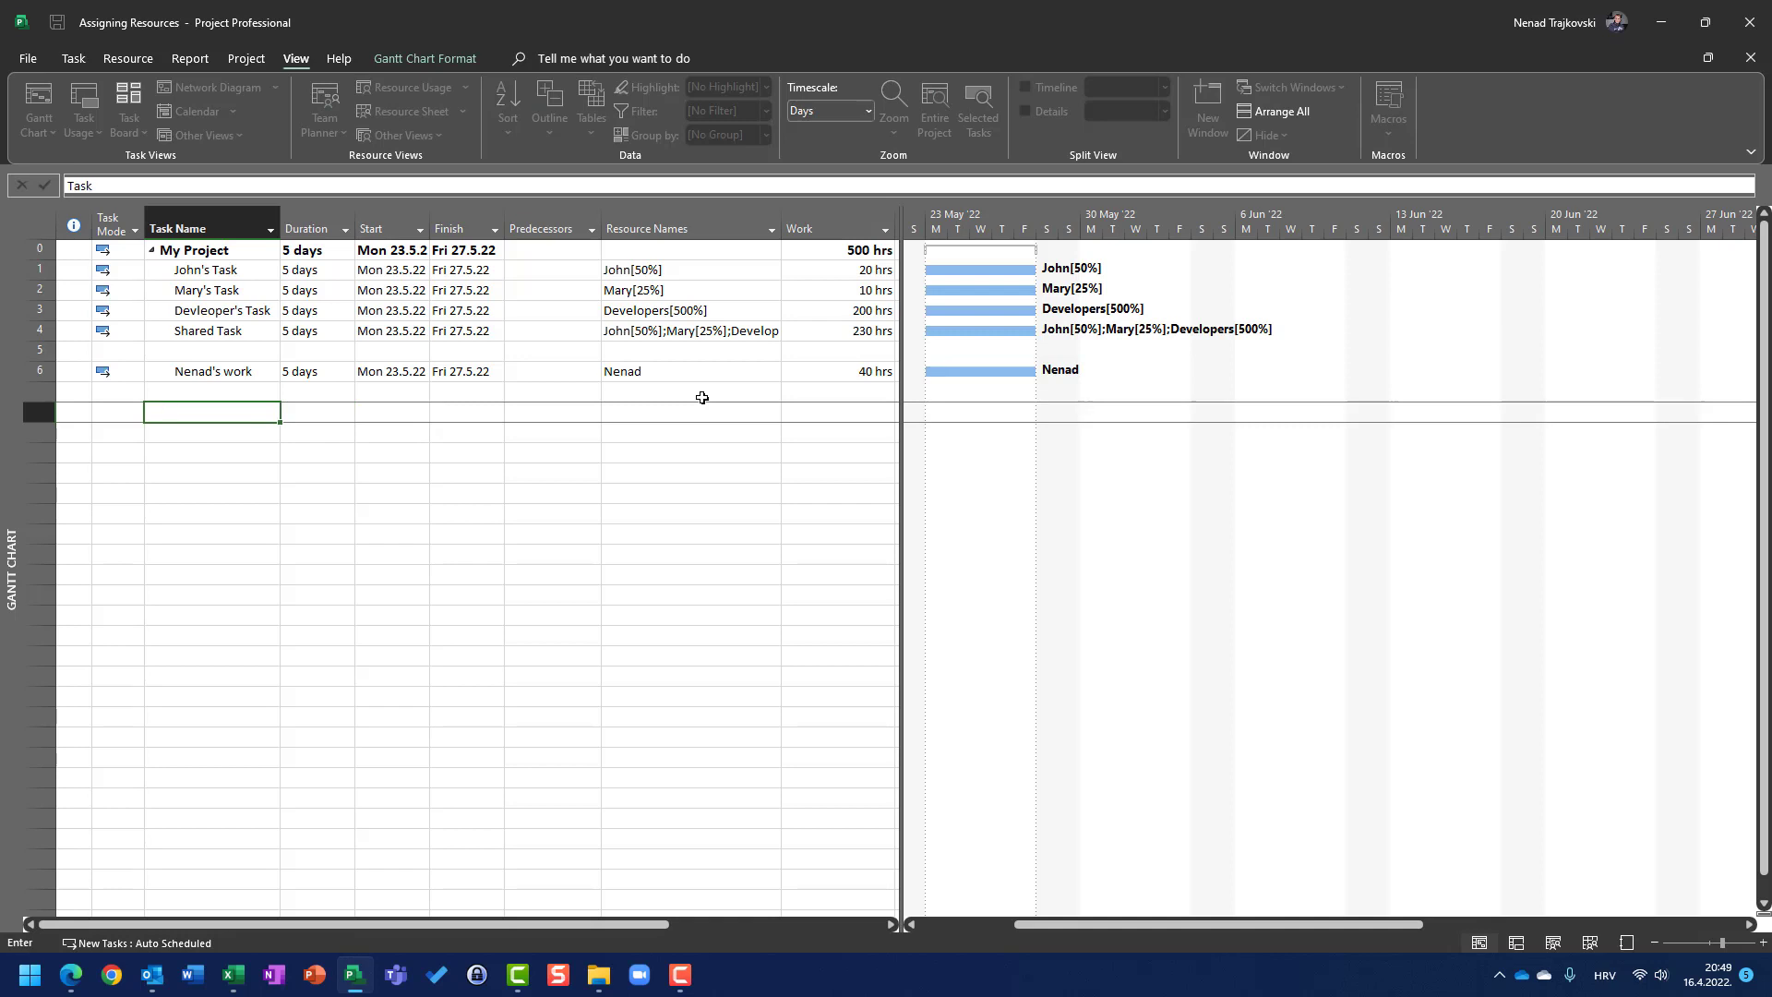
key(Tab)
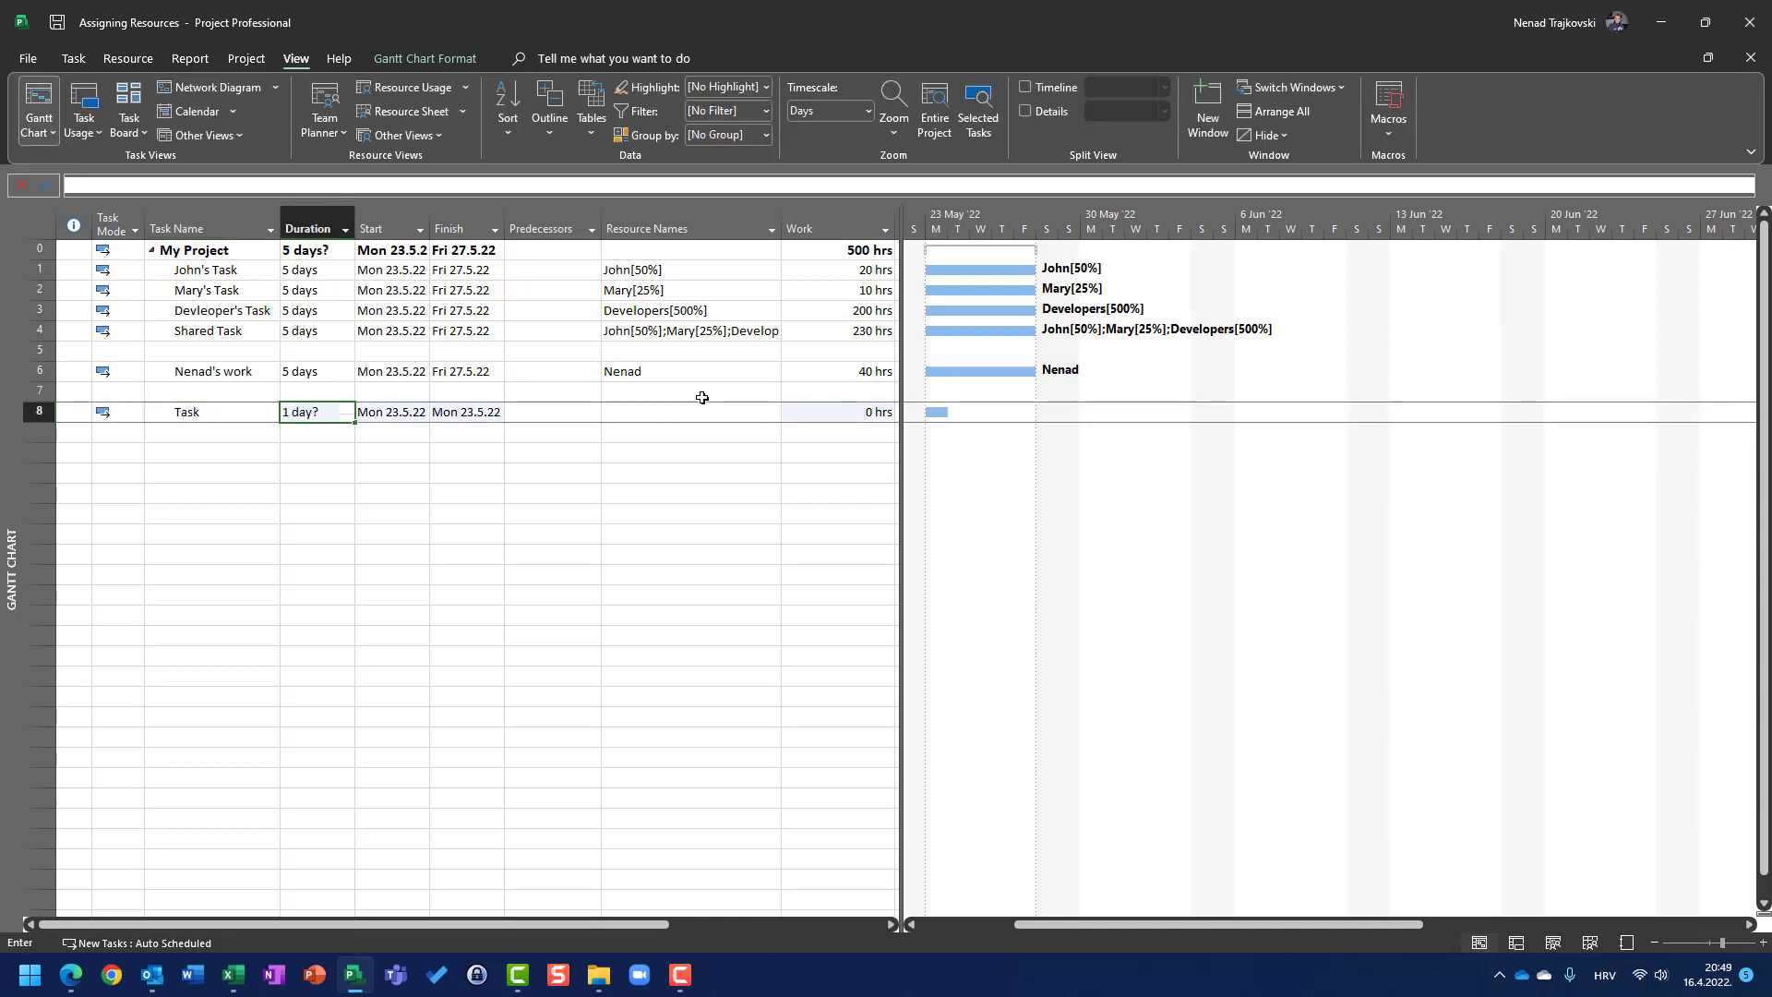
text(6)
key(Return)
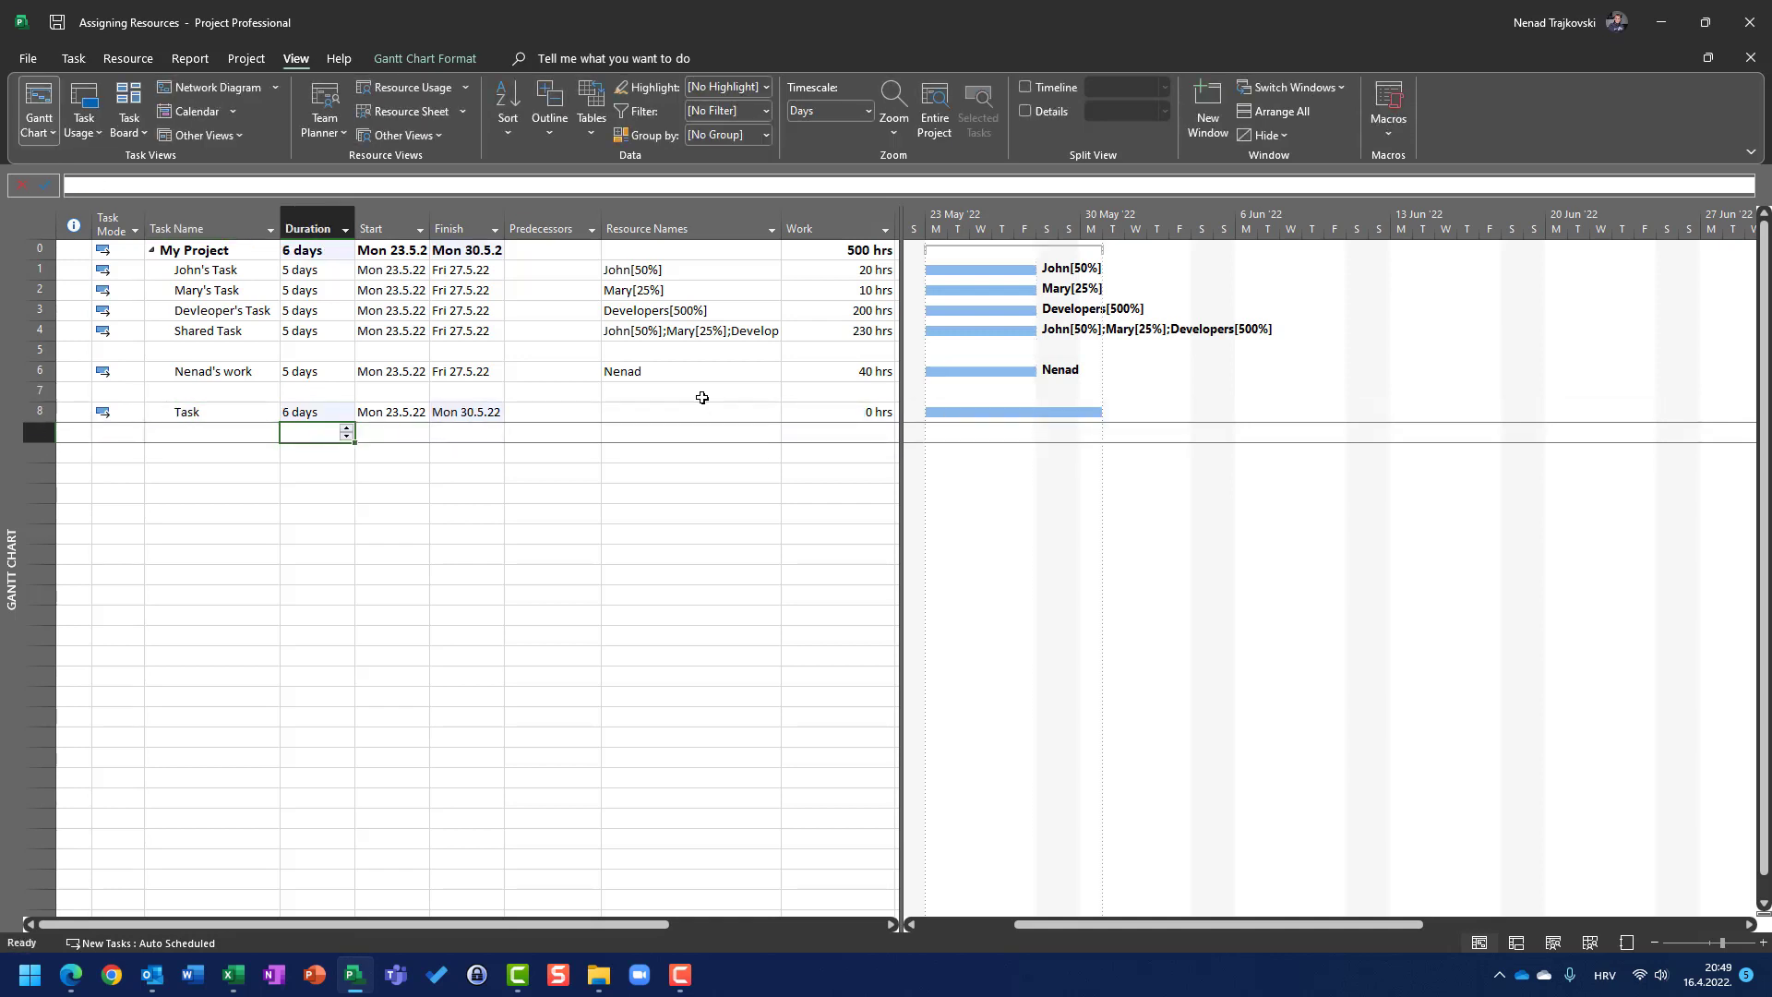
key(Up)
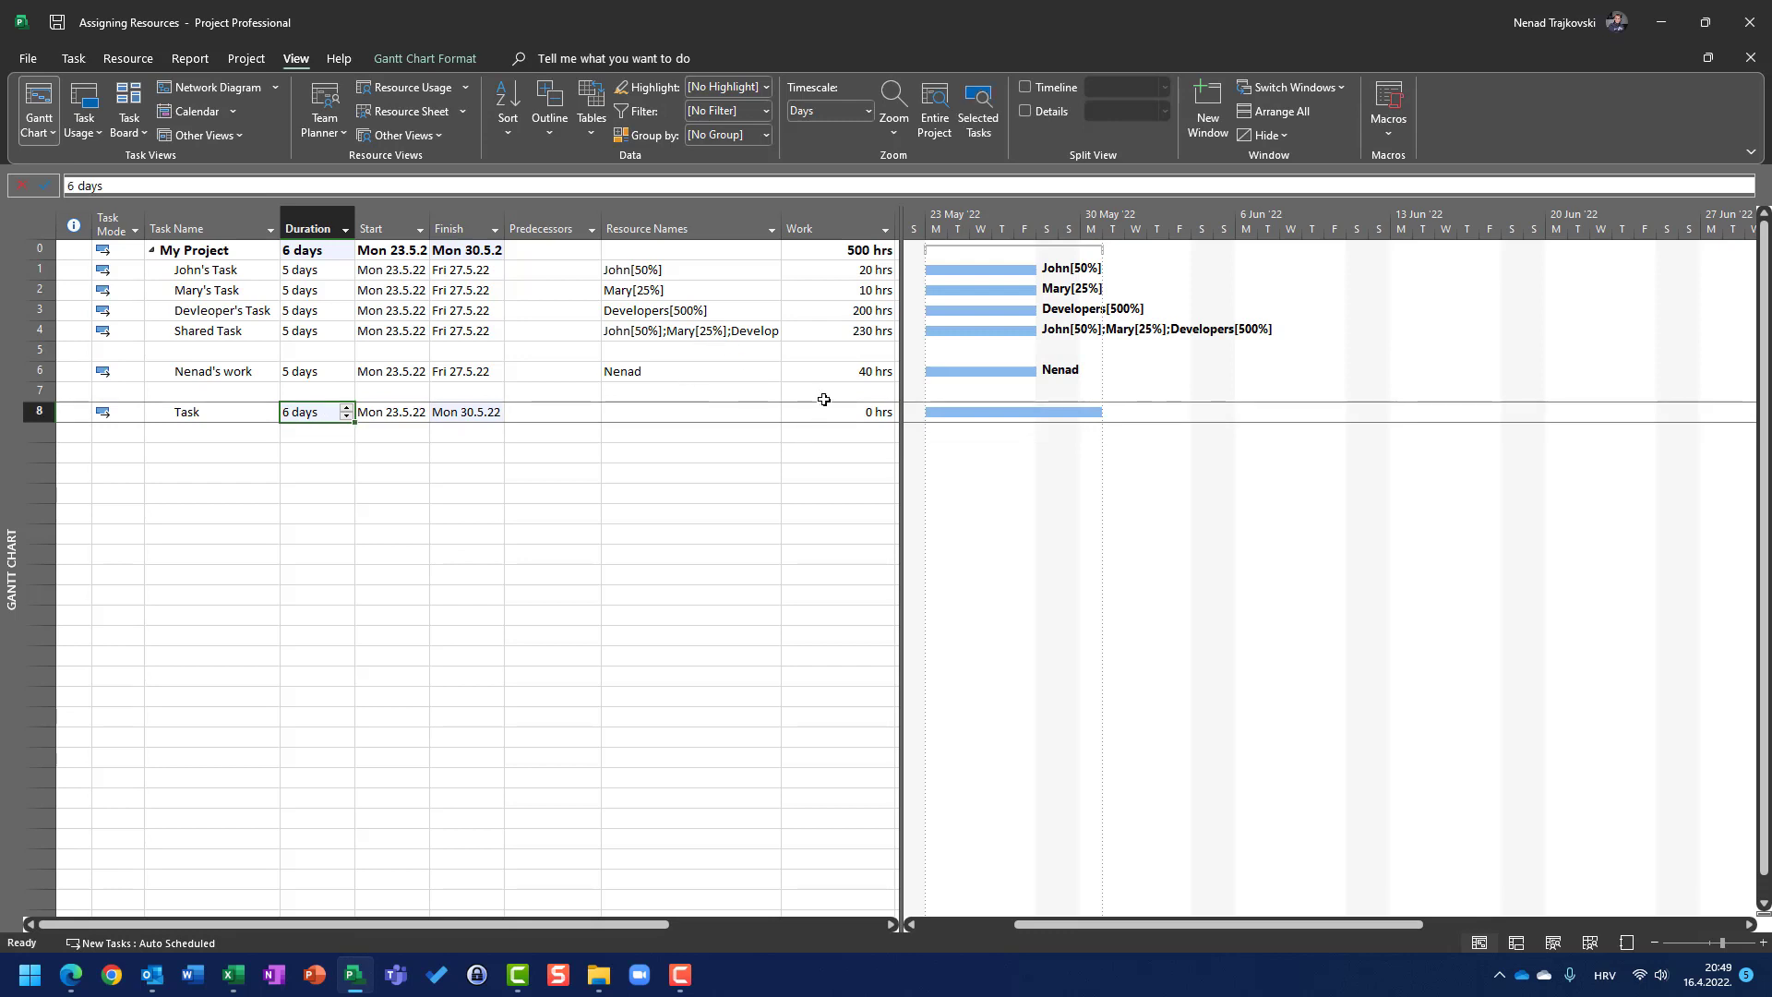